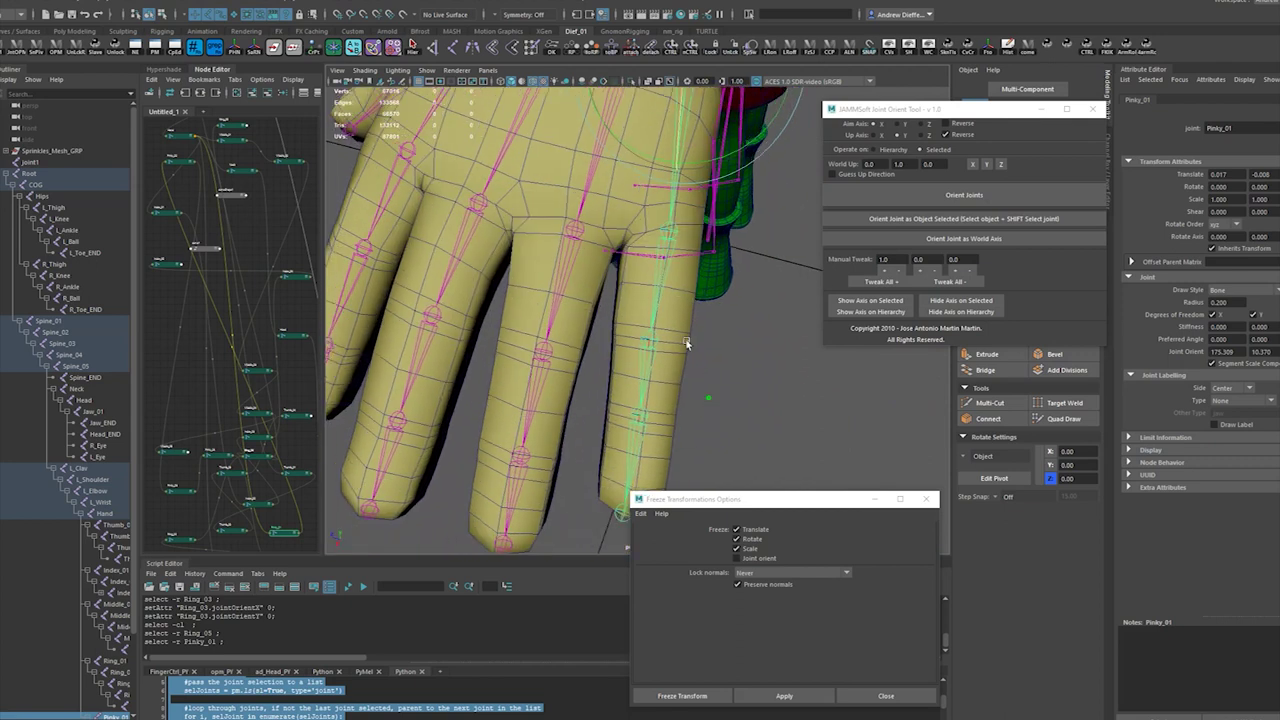
# Step: Orient the pinky joints Pinky_02 through Pinky_05 one at a time with the Orient Joints operation
pyautogui.click(654, 300)
pyautogui.click(1050, 195)
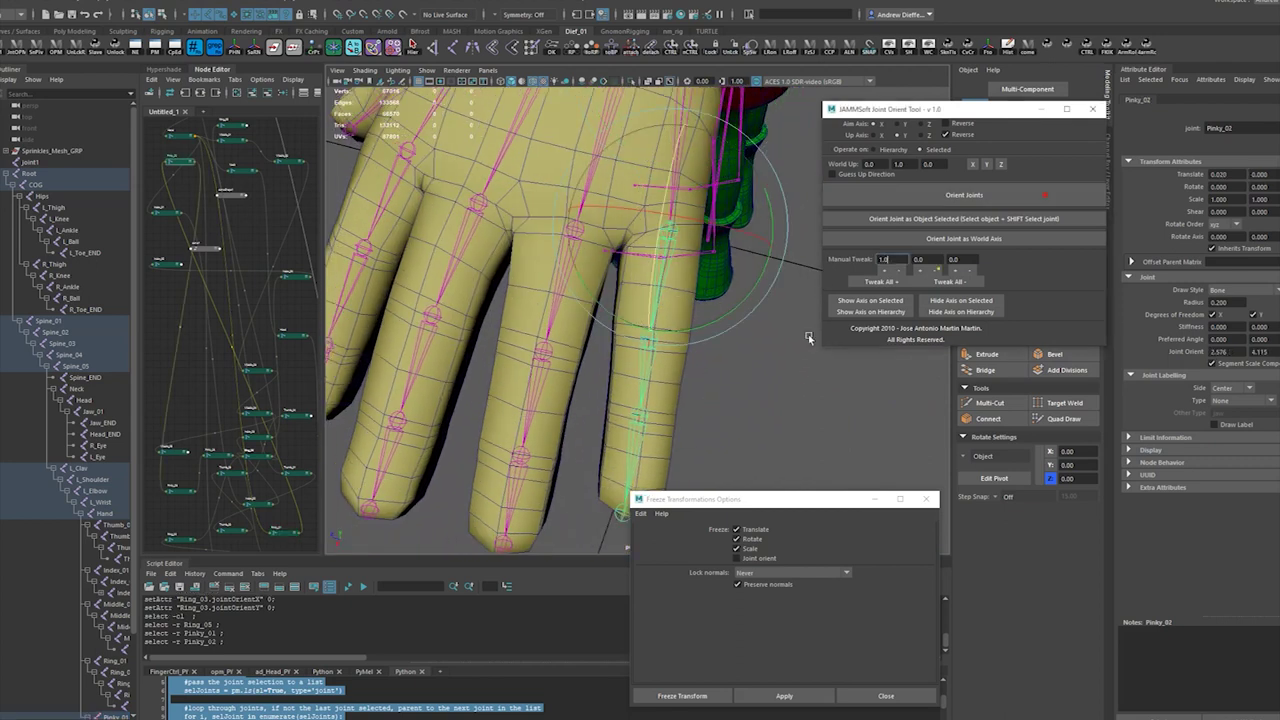
pyautogui.click(643, 391)
pyautogui.click(977, 201)
pyautogui.click(629, 471)
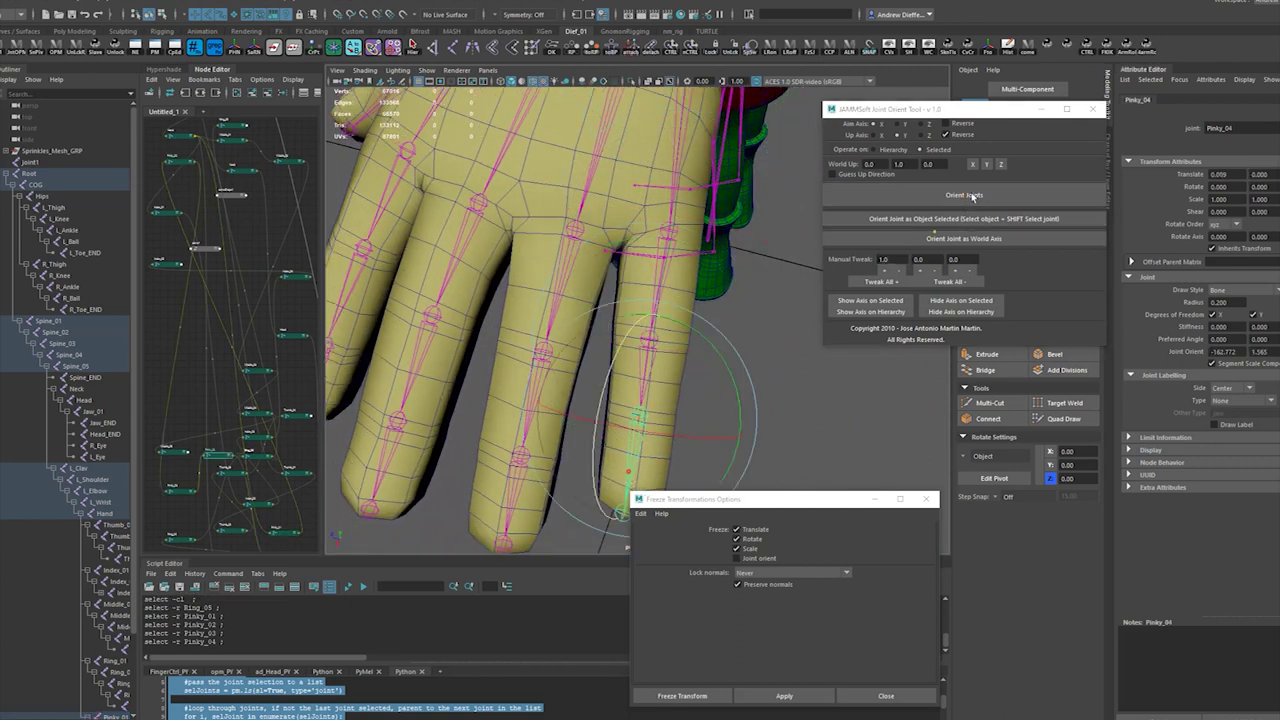
pyautogui.click(985, 190)
pyautogui.click(615, 518)
pyautogui.click(621, 516)
pyautogui.click(972, 191)
# Step: Shift Pinky_01 slightly along its local Z axis and rotate it about -3.8 degrees around Y
pyautogui.keyDown('alt'); pyautogui.moveTo(745, 232); pyautogui.dragTo(720, 254); pyautogui.keyUp('alt')
pyautogui.scroll(3, 720, 254)
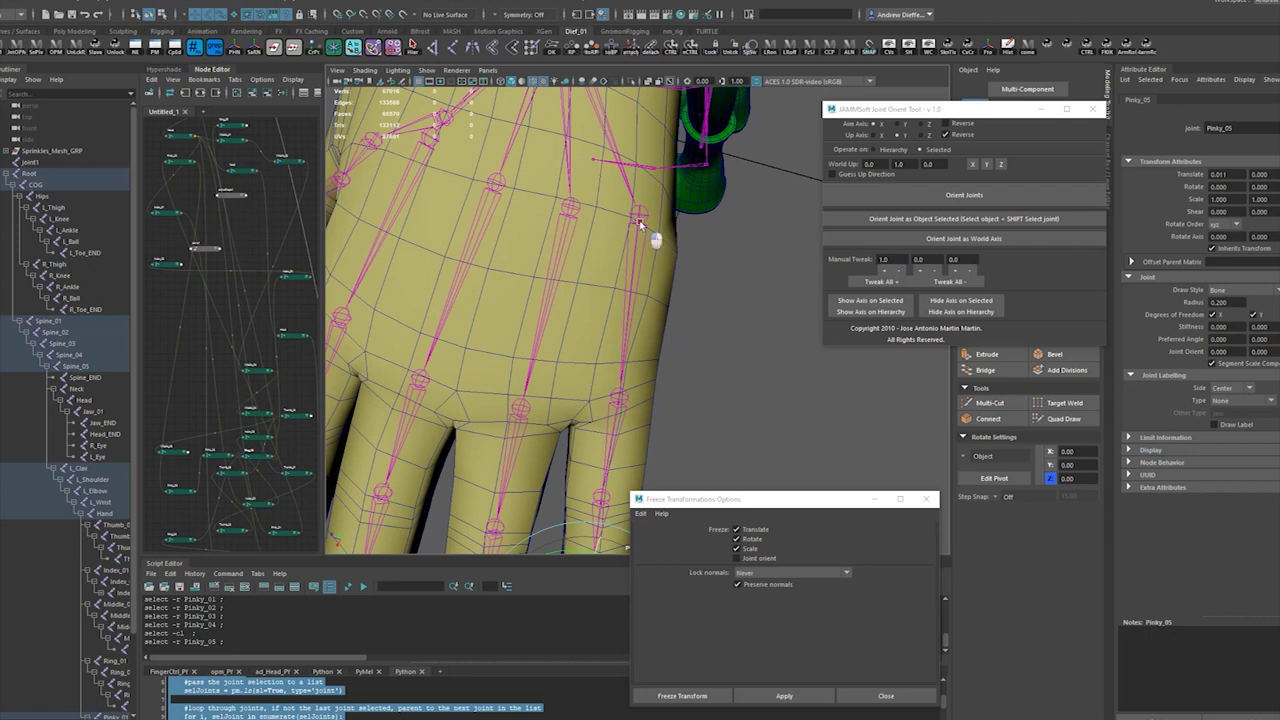
pyautogui.click(645, 229)
pyautogui.press('w')
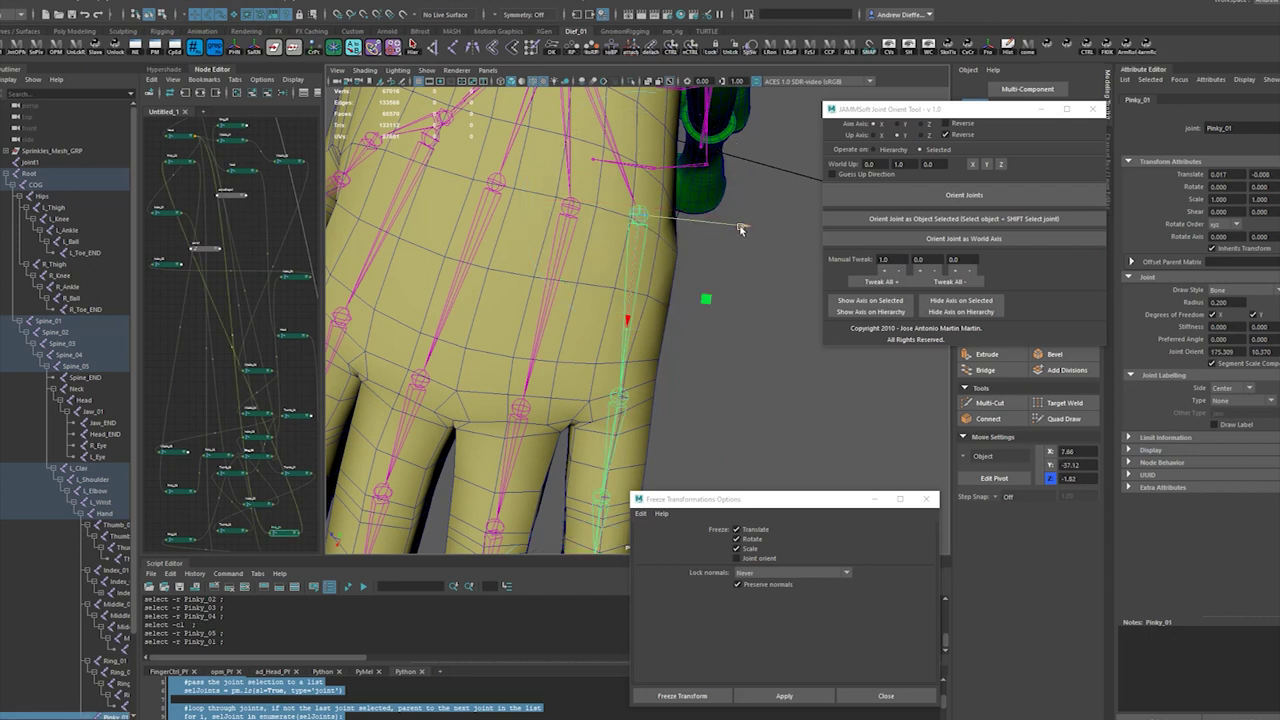
pyautogui.moveTo(742, 229); pyautogui.dragTo(727, 236)
pyautogui.press('e')
pyautogui.moveTo(685, 281); pyautogui.dragTo(607, 258)
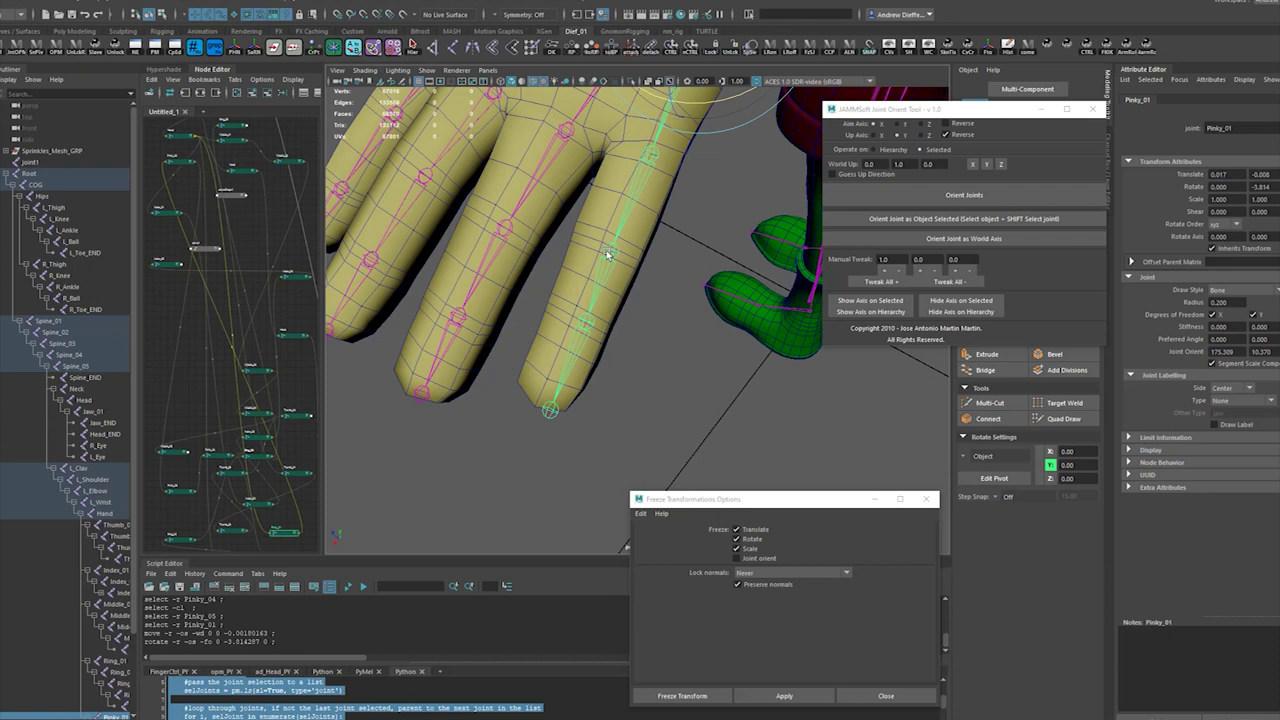
# Step: Set the X and Y joint orient values of Pinky_03 and Pinky_04 to 0
pyautogui.keyDown('alt'); pyautogui.moveTo(617, 247); pyautogui.dragTo(660, 214); pyautogui.keyUp('alt')
pyautogui.keyDown('alt'); pyautogui.moveTo(660, 214); pyautogui.dragTo(654, 248, button='middle'); pyautogui.keyUp('alt')
pyautogui.keyDown('alt'); pyautogui.moveTo(654, 248); pyautogui.dragTo(659, 260); pyautogui.keyUp('alt')
pyautogui.keyDown('alt'); pyautogui.moveTo(659, 260); pyautogui.dragTo(662, 243, button='middle'); pyautogui.keyUp('alt')
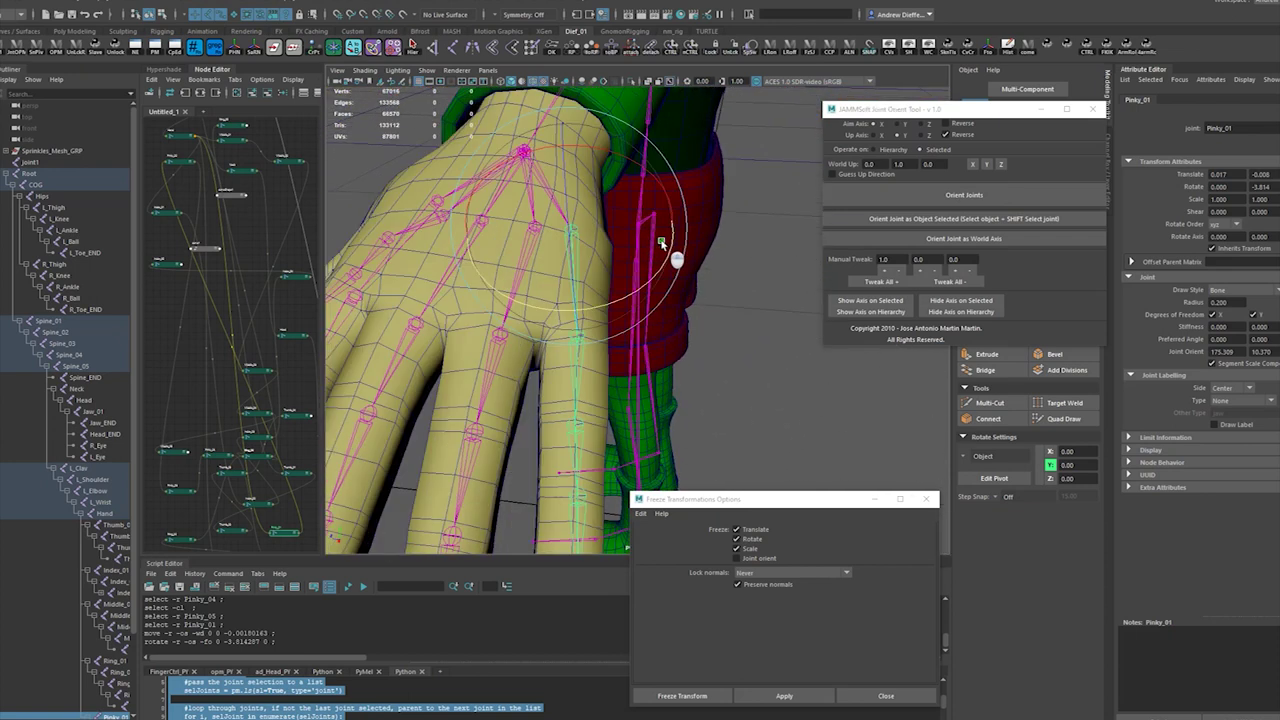
pyautogui.click(707, 330)
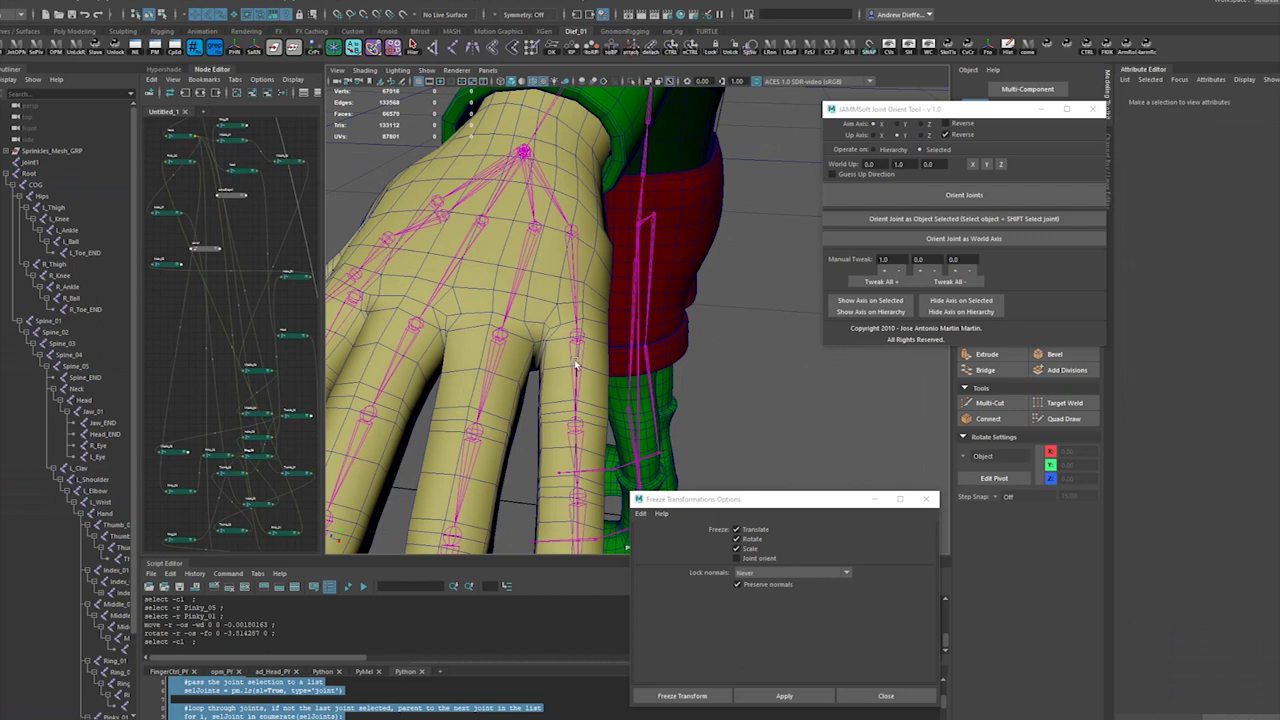
pyautogui.click(575, 366)
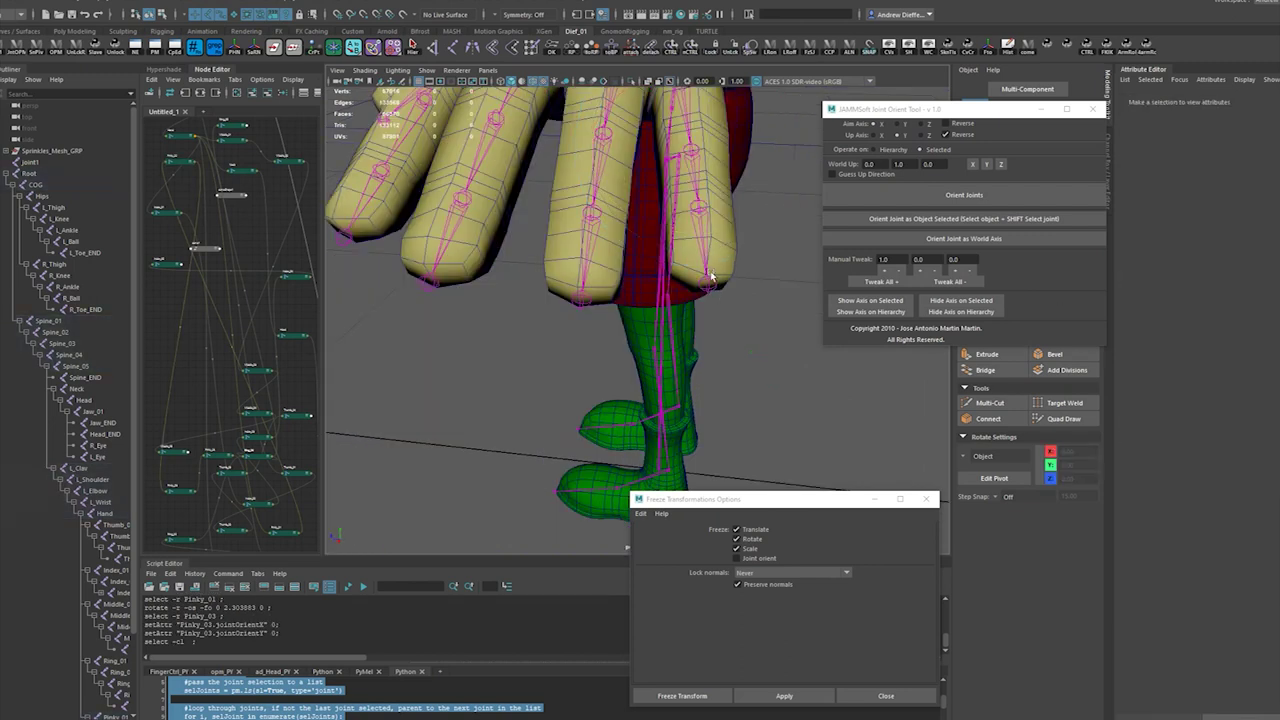
pyautogui.click(710, 276)
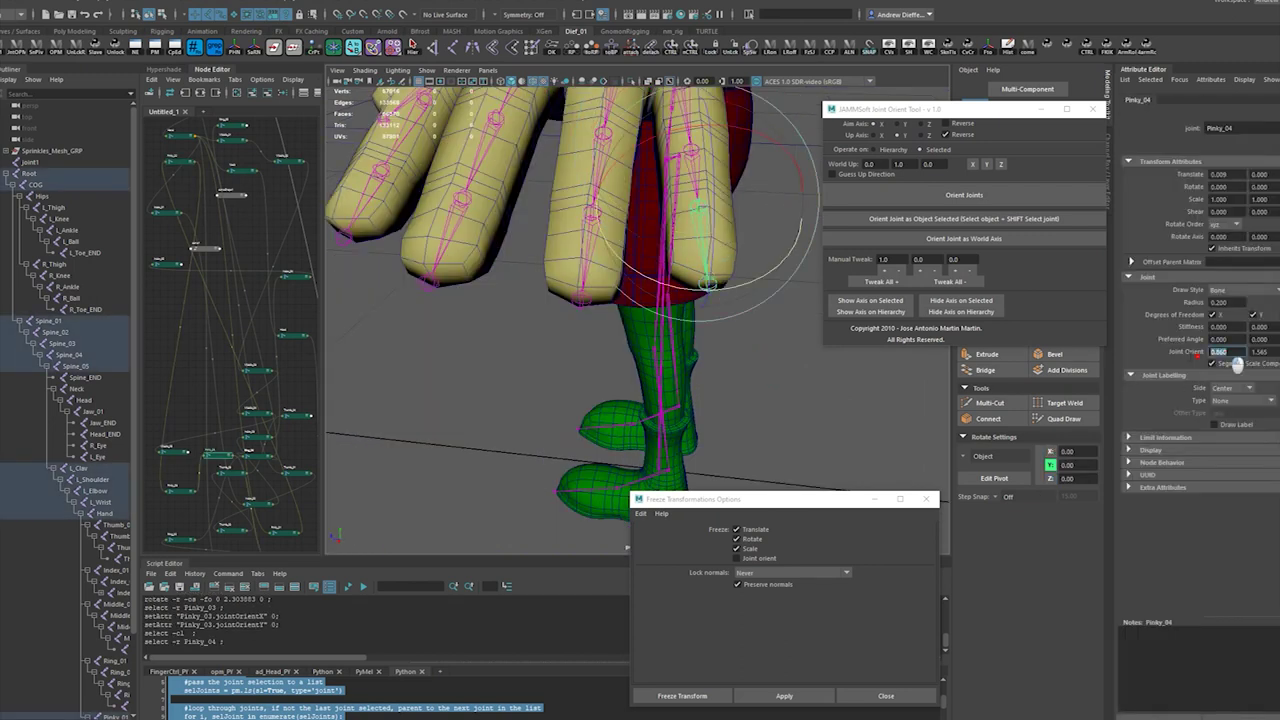
pyautogui.write('0')
pyautogui.press('Tab')
pyautogui.write('0')
pyautogui.press('Return')
pyautogui.click(714, 286)
pyautogui.click(718, 287)
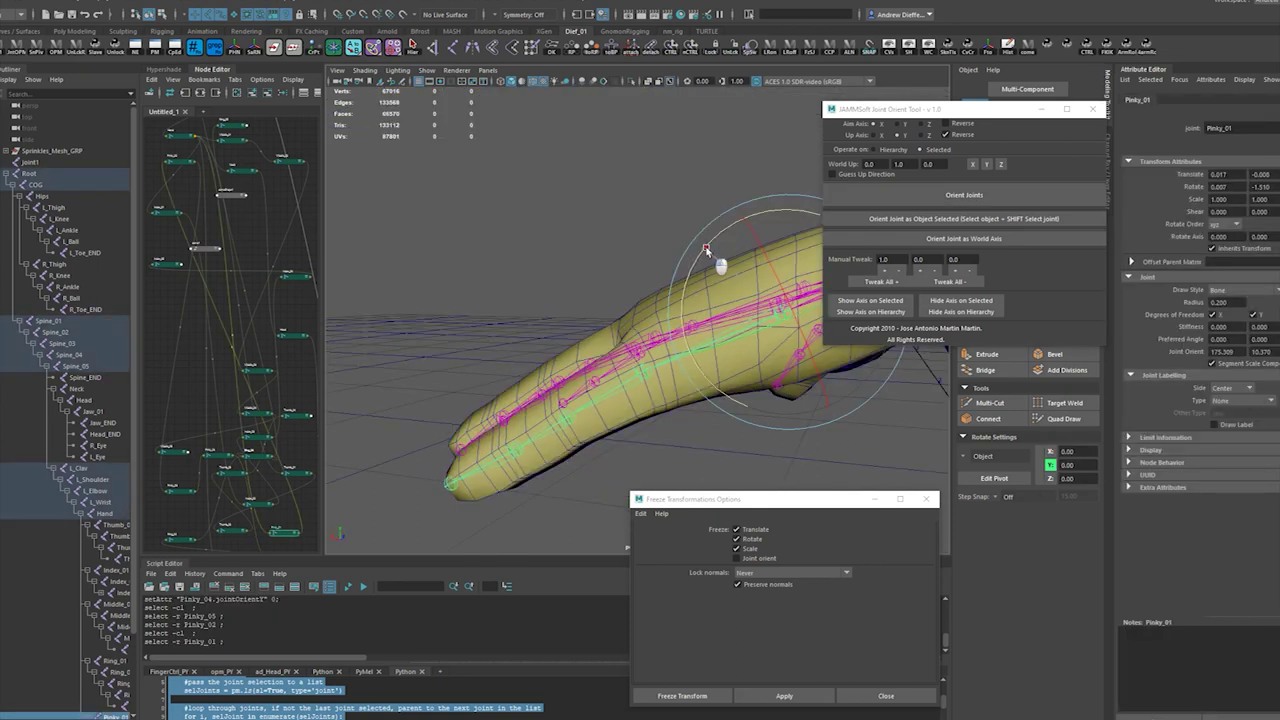
# Step: Rotate Pinky_01 about -4.1 degrees and Pinky_02 about 1.8 degrees around their local Z axes
pyautogui.moveTo(706, 249); pyautogui.dragTo(712, 244)
pyautogui.keyDown('alt'); pyautogui.moveTo(616, 387); pyautogui.dragTo(629, 395); pyautogui.keyUp('alt')
pyautogui.click(612, 375)
pyautogui.moveTo(688, 266); pyautogui.dragTo(699, 279)
# Step: Rotate Pinky_03 about 4.6 degrees and Pinky_04 about 10.3 degrees around their local Z axes
pyautogui.click(499, 380)
pyautogui.click(535, 417)
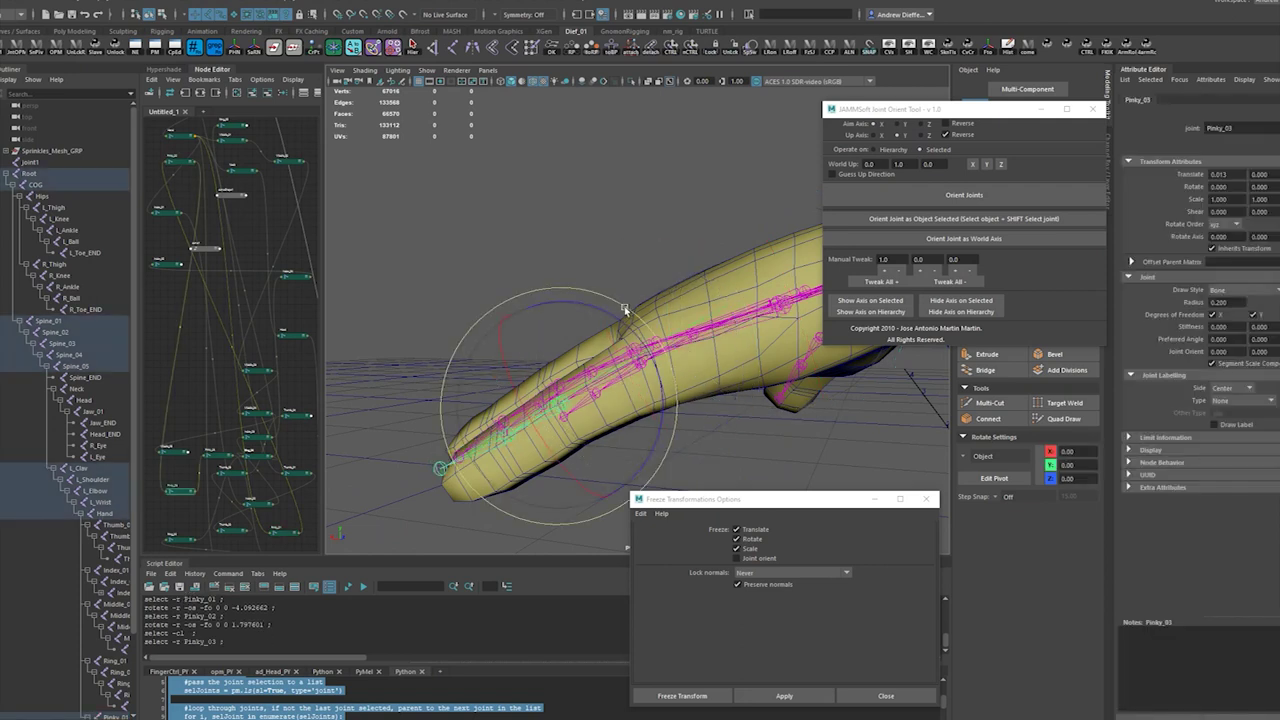
pyautogui.moveTo(605, 312); pyautogui.dragTo(588, 215)
pyautogui.click(588, 215)
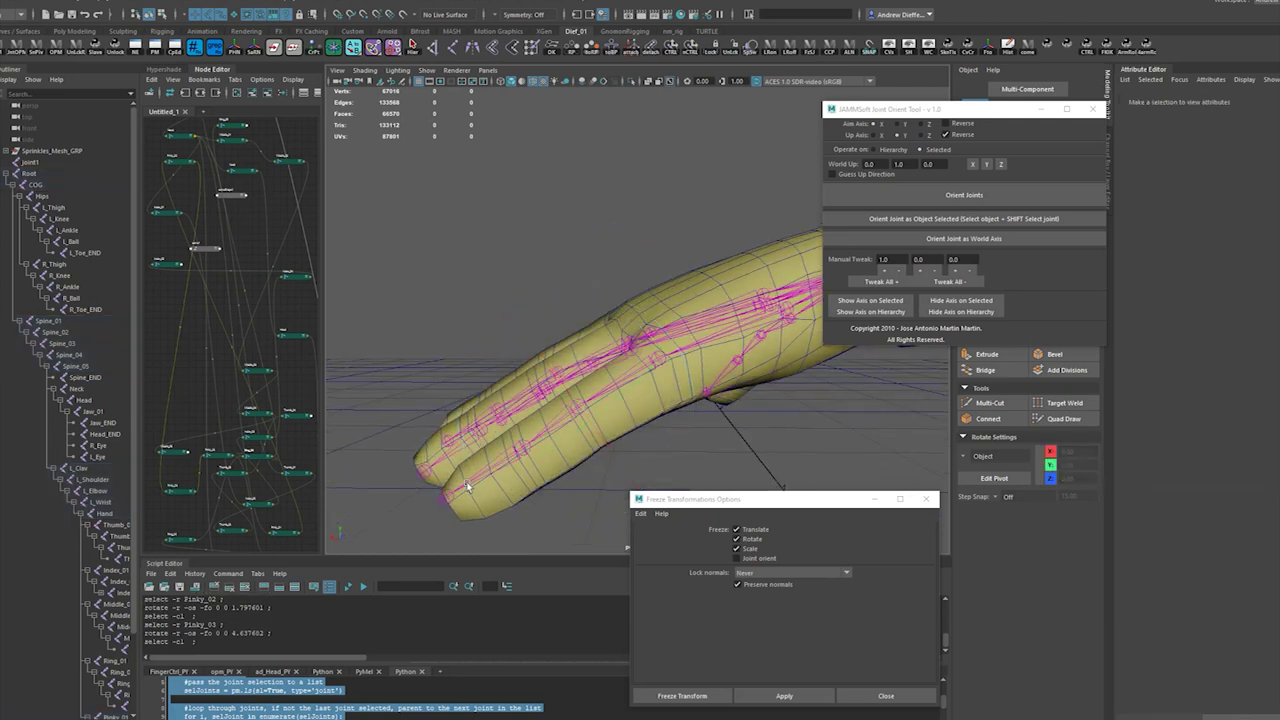
pyautogui.click(462, 490)
pyautogui.moveTo(510, 350); pyautogui.dragTo(490, 365)
pyautogui.keyDown('alt'); pyautogui.moveTo(560, 398); pyautogui.dragTo(827, 356); pyautogui.keyUp('alt')
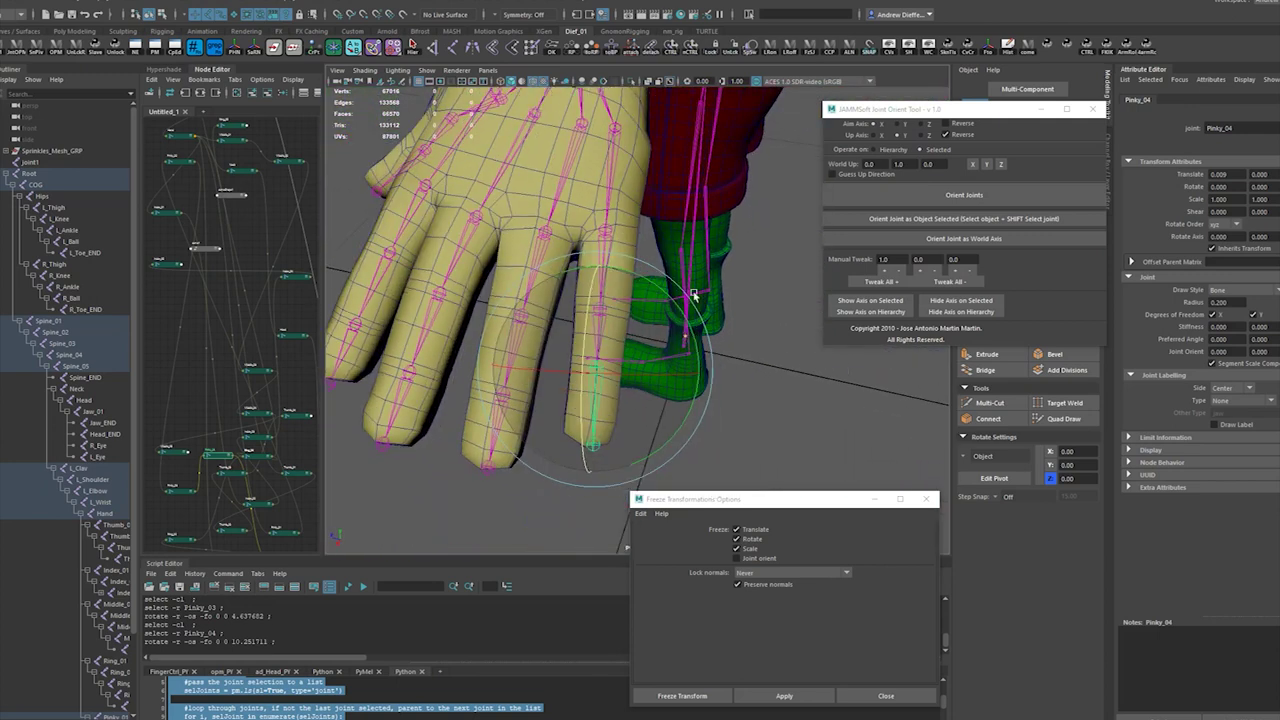
# Step: Freeze the translate, rotate and scale of the pinky chain from Pinky_01 and close the freeze options
pyautogui.click(614, 190)
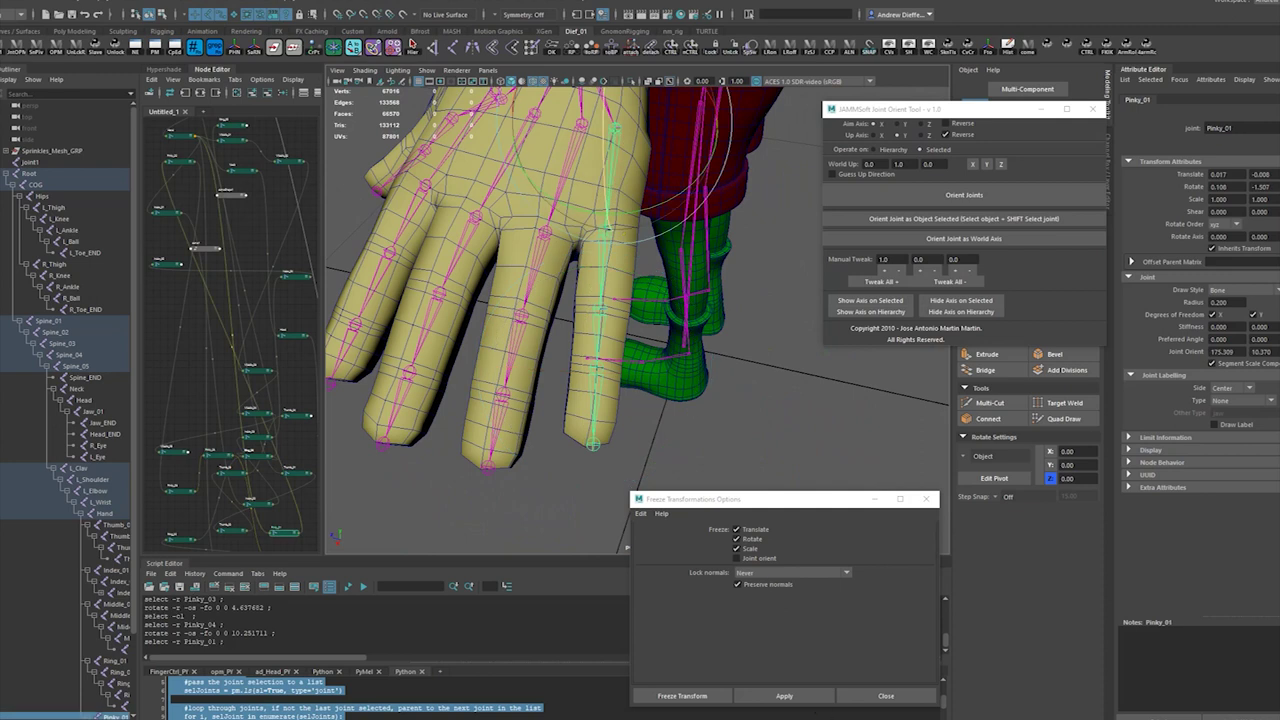
pyautogui.click(800, 702)
pyautogui.click(802, 704)
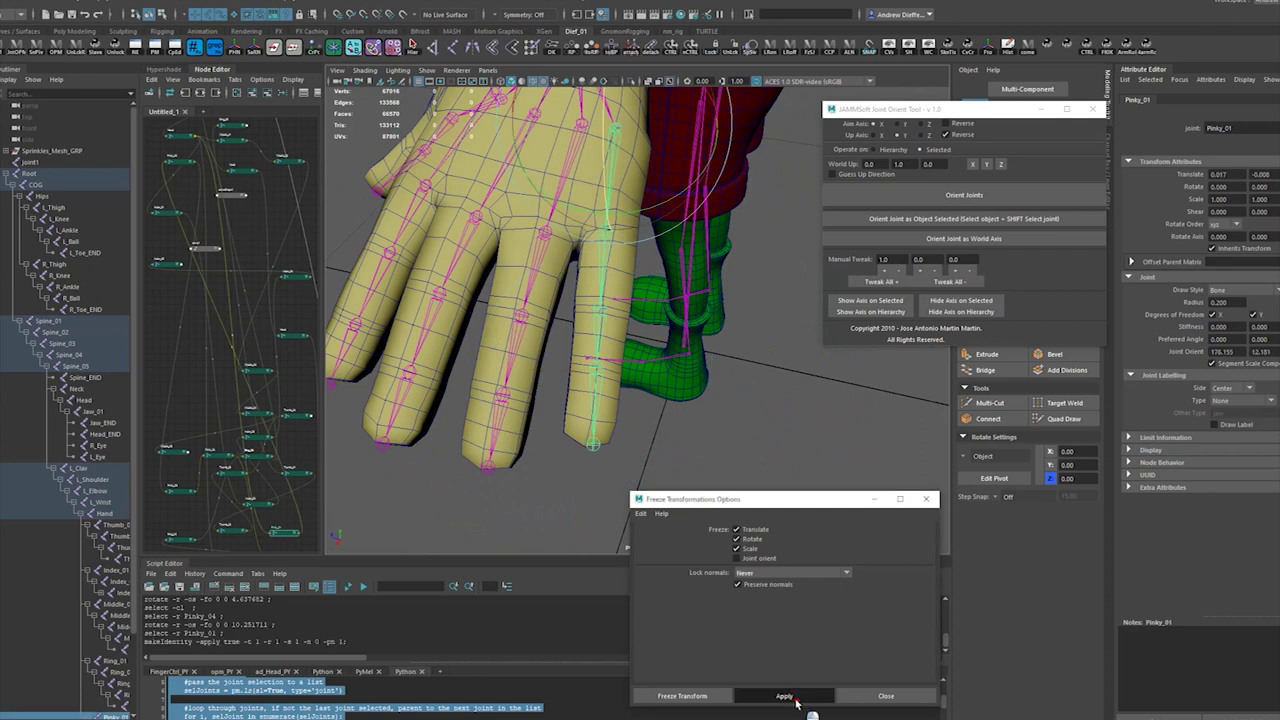
pyautogui.click(850, 694)
# Step: Walk up and down the pinky chain to check the axis orientation of each joint
pyautogui.click(604, 260)
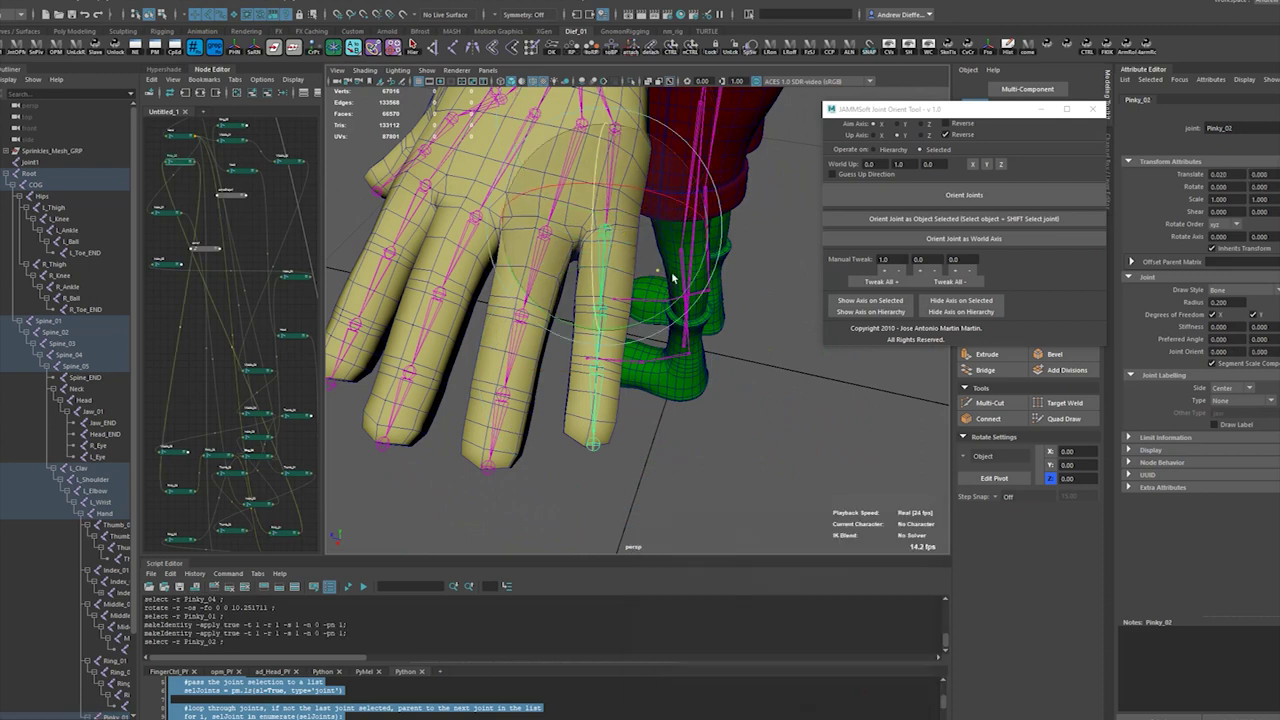
pyautogui.press('Down')
pyautogui.press('Down')
pyautogui.press('Down')
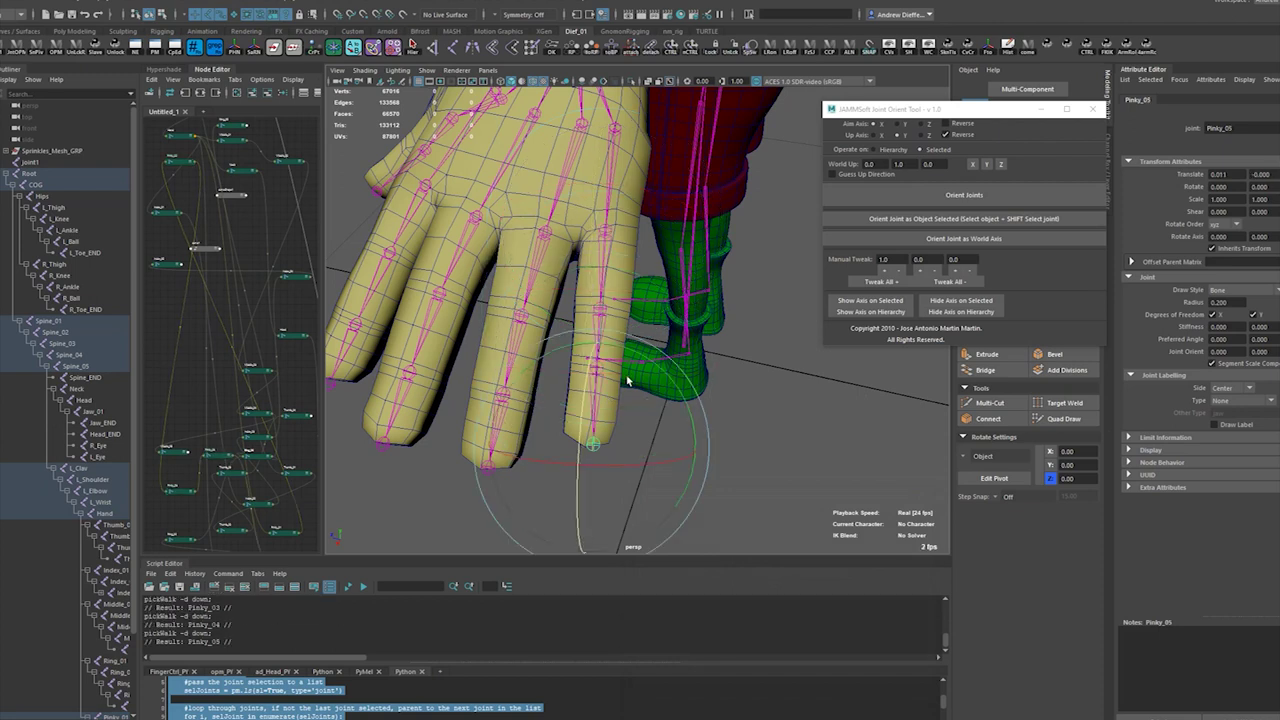
pyautogui.press('Up')
pyautogui.press('Up')
pyautogui.press('Up')
pyautogui.press('Up')
pyautogui.press('Down')
pyautogui.press('Down')
pyautogui.press('Down')
pyautogui.press('Down')
pyautogui.click(770, 404)
# Step: Test the pinky's bending by rotating Pinky_01 around its X and Z axes, and undo the test rotations
pyautogui.click(608, 185)
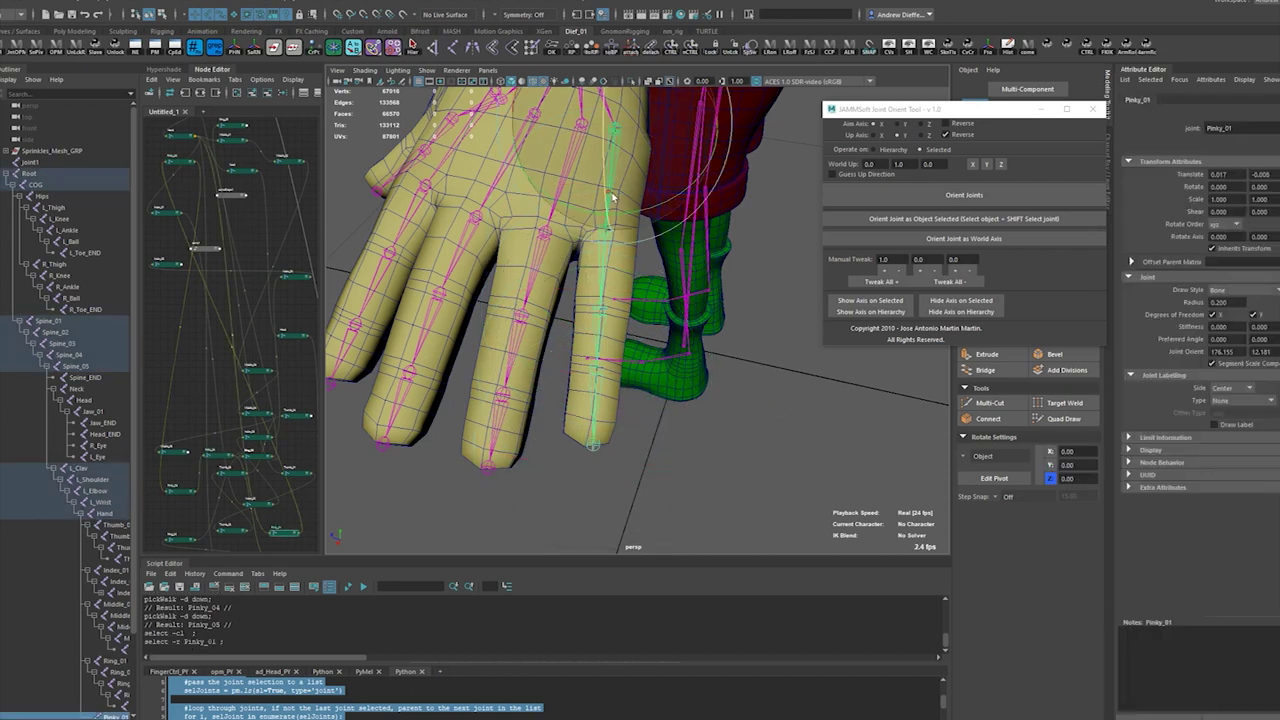
pyautogui.moveTo(605, 163); pyautogui.dragTo(626, 264)
pyautogui.keyDown('alt'); pyautogui.moveTo(626, 264); pyautogui.dragTo(519, 197); pyautogui.keyUp('alt')
pyautogui.hotkey('ctrl', 'z')
pyautogui.keyDown('alt'); pyautogui.moveTo(666, 374); pyautogui.dragTo(592, 300); pyautogui.keyUp('alt')
pyautogui.hotkey('ctrl', 'z')
pyautogui.hotkey('ctrl', 'z')
pyautogui.click(630, 370)
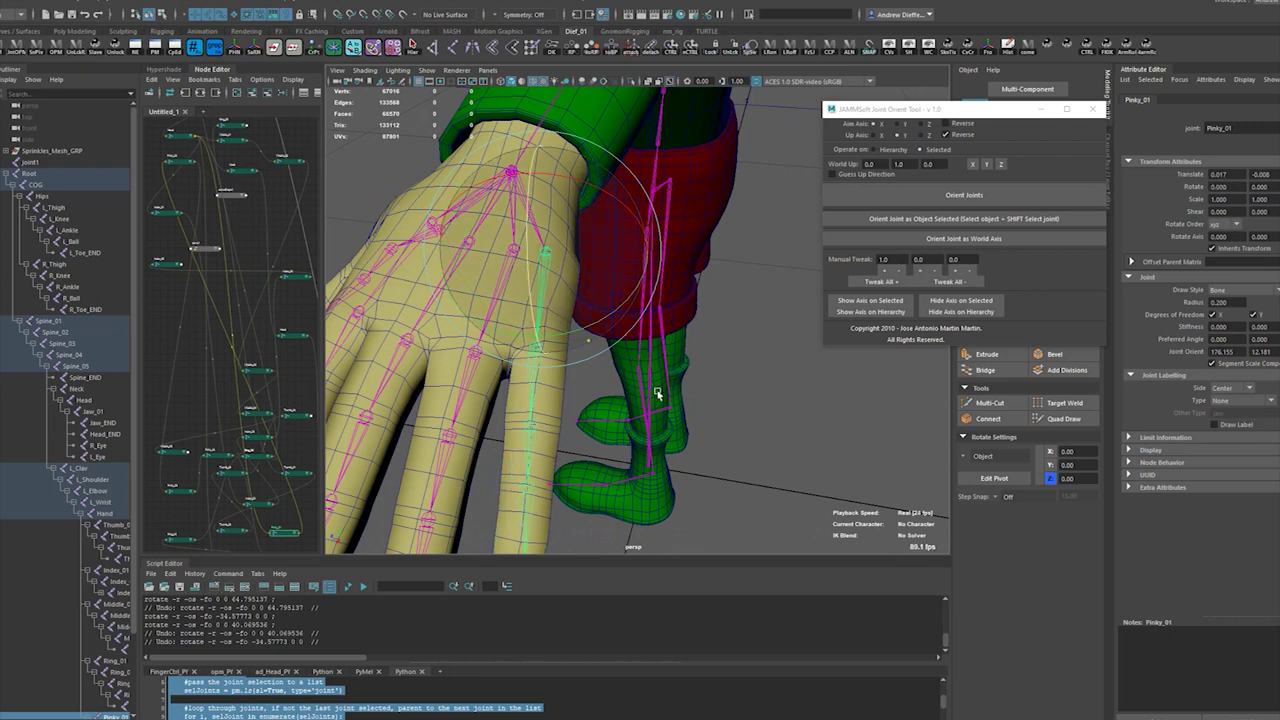
# Step: Tweak the orientation of Pinky_01 around X in 1.0 increments until its X joint orient is 158.155
pyautogui.click(543, 294)
pyautogui.click(887, 284)
pyautogui.click(887, 284)
pyautogui.click(887, 284)
pyautogui.click(887, 284)
pyautogui.click(887, 284)
pyautogui.click(887, 284)
pyautogui.click(886, 284)
pyautogui.click(886, 284)
pyautogui.click(886, 284)
pyautogui.click(886, 284)
pyautogui.click(886, 285)
pyautogui.moveTo(520, 322)
pyautogui.keyDown('alt'); pyautogui.mouseDown()
pyautogui.moveTo(550, 343)
pyautogui.moveTo(515, 345)
pyautogui.mouseUp(); pyautogui.keyUp('alt')
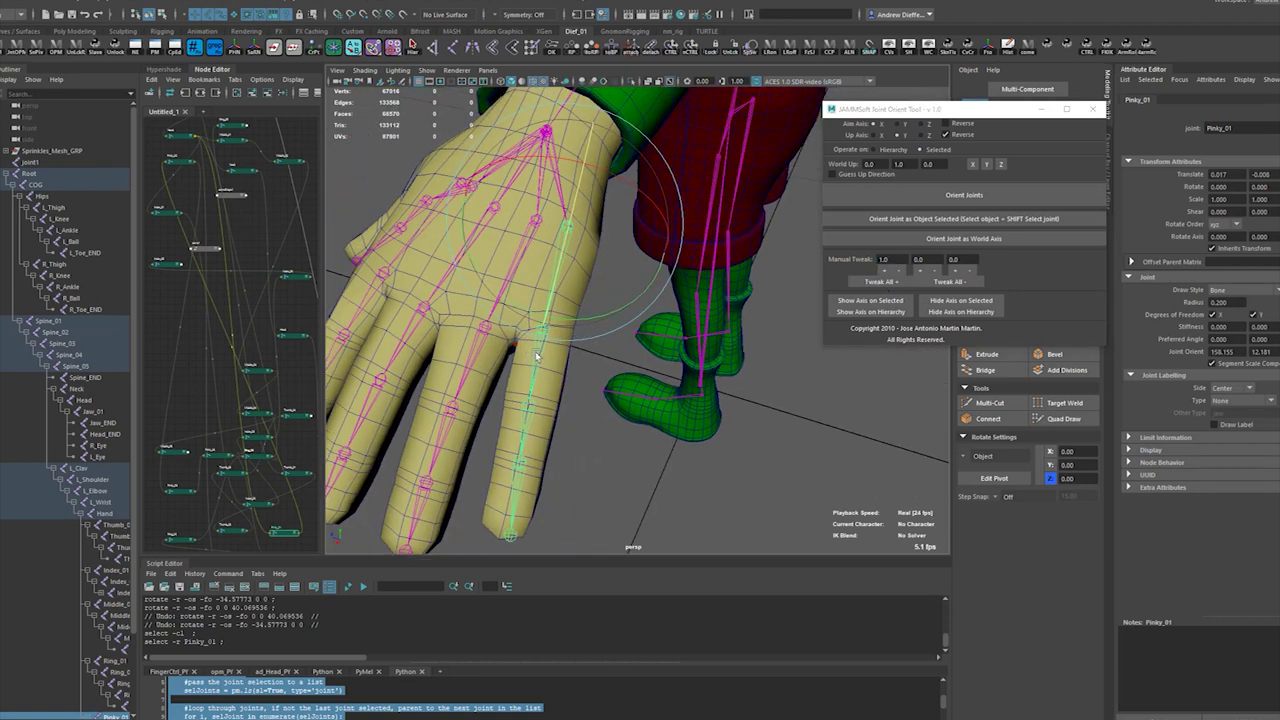
pyautogui.moveTo(640, 368)
pyautogui.keyDown('alt'); pyautogui.mouseDown()
pyautogui.moveTo(674, 374)
pyautogui.moveTo(663, 374)
pyautogui.mouseUp(); pyautogui.keyUp('alt')
# Step: Reorient Pinky_02 and set its X and Y joint orient to 0, and rotate Pinky_01 about -1.7 degrees around Y
pyautogui.click(536, 375)
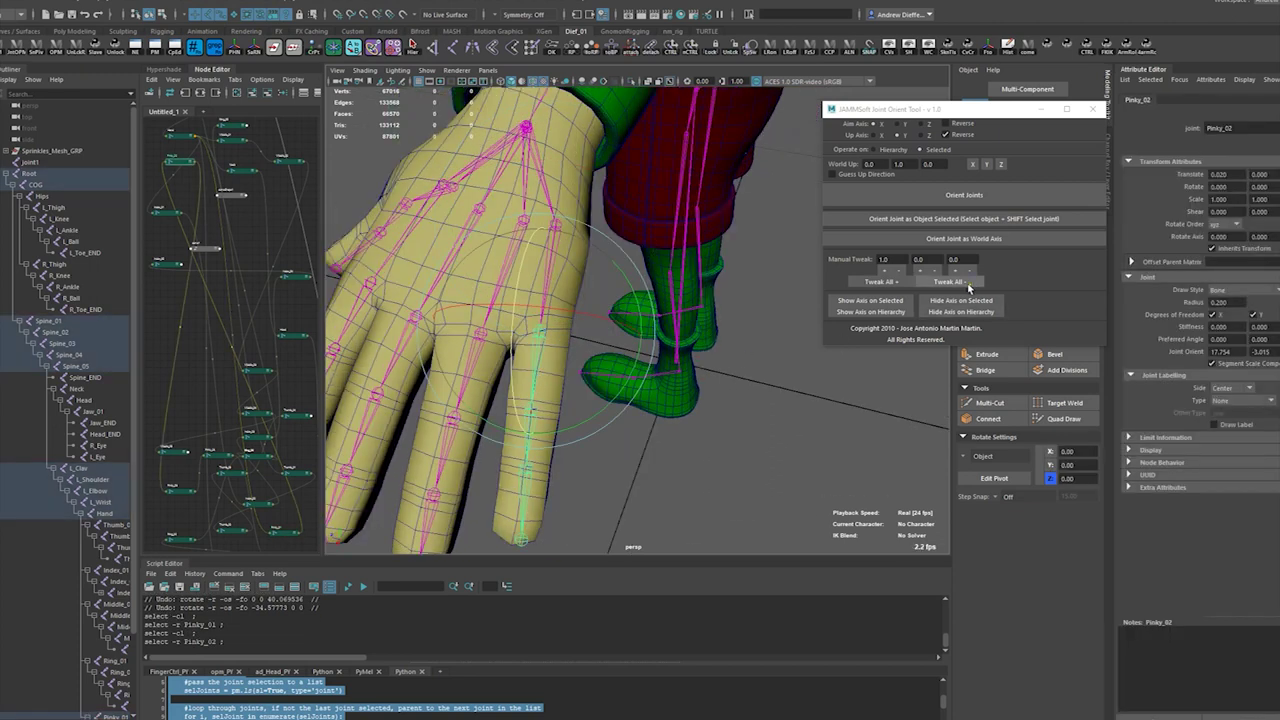
pyautogui.click(937, 196)
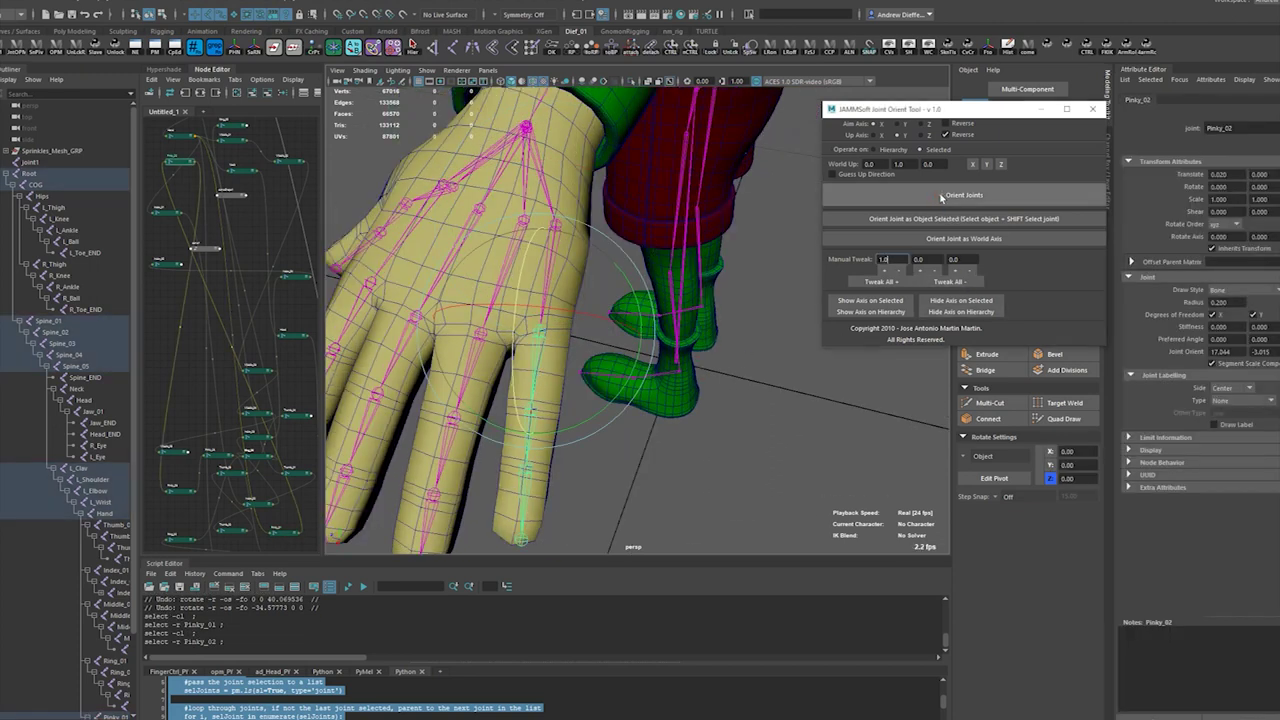
pyautogui.click(941, 197)
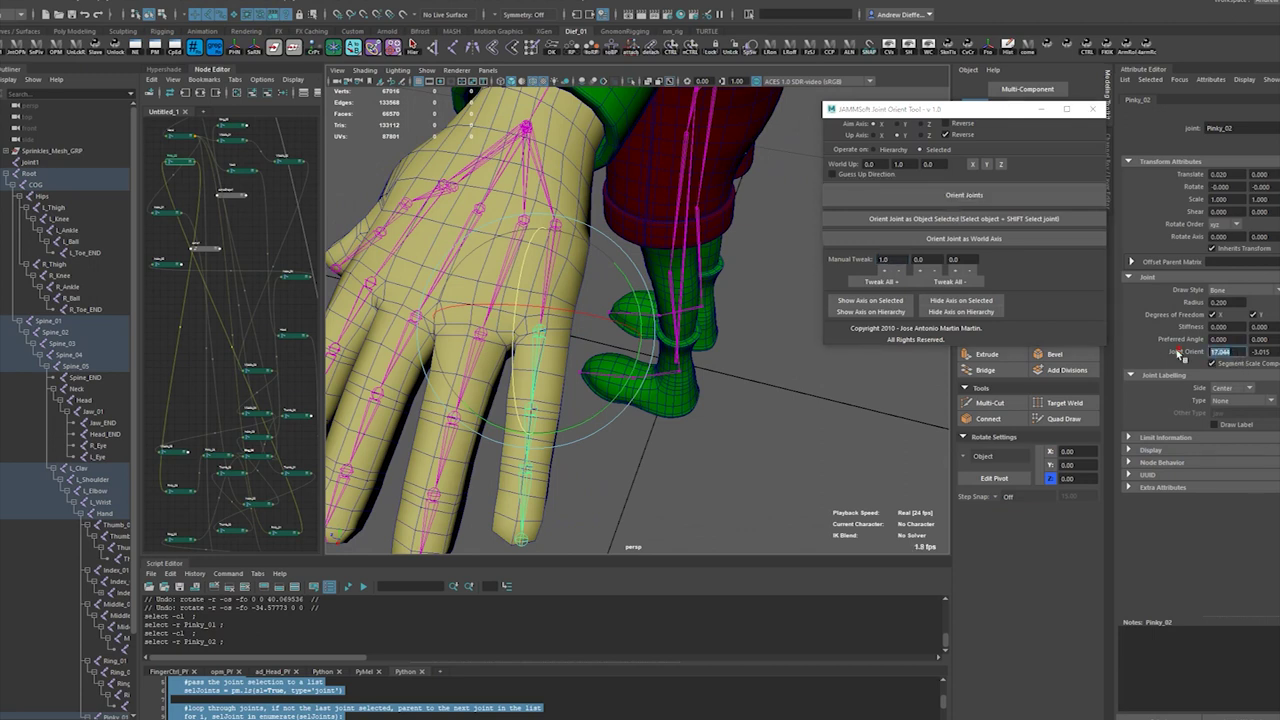
pyautogui.write('0')
pyautogui.press('Tab')
pyautogui.write('0')
pyautogui.press('Return')
pyautogui.click(520, 313)
pyautogui.moveTo(517, 312); pyautogui.dragTo(521, 310)
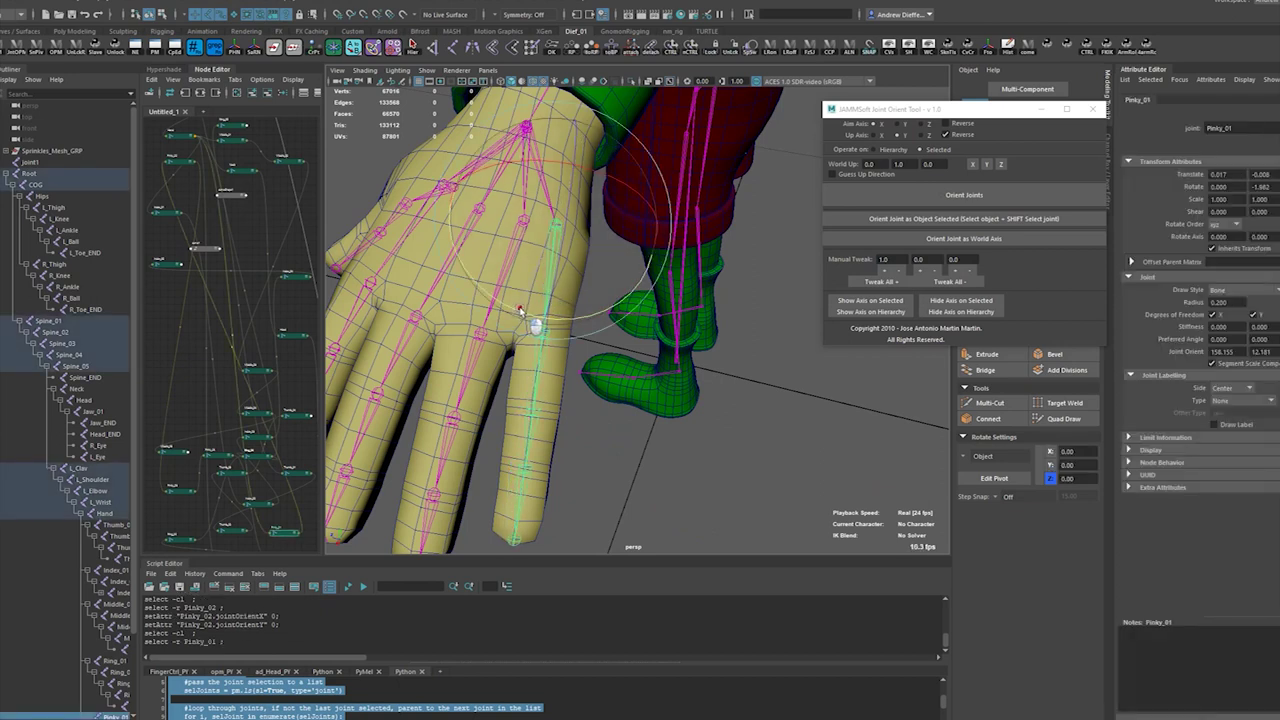
# Step: Reorient Pinky_03 and set its X and Y joint orient values to 0
pyautogui.click(532, 410)
pyautogui.click(950, 197)
pyautogui.moveTo(1241, 352); pyautogui.dragTo(1144, 367)
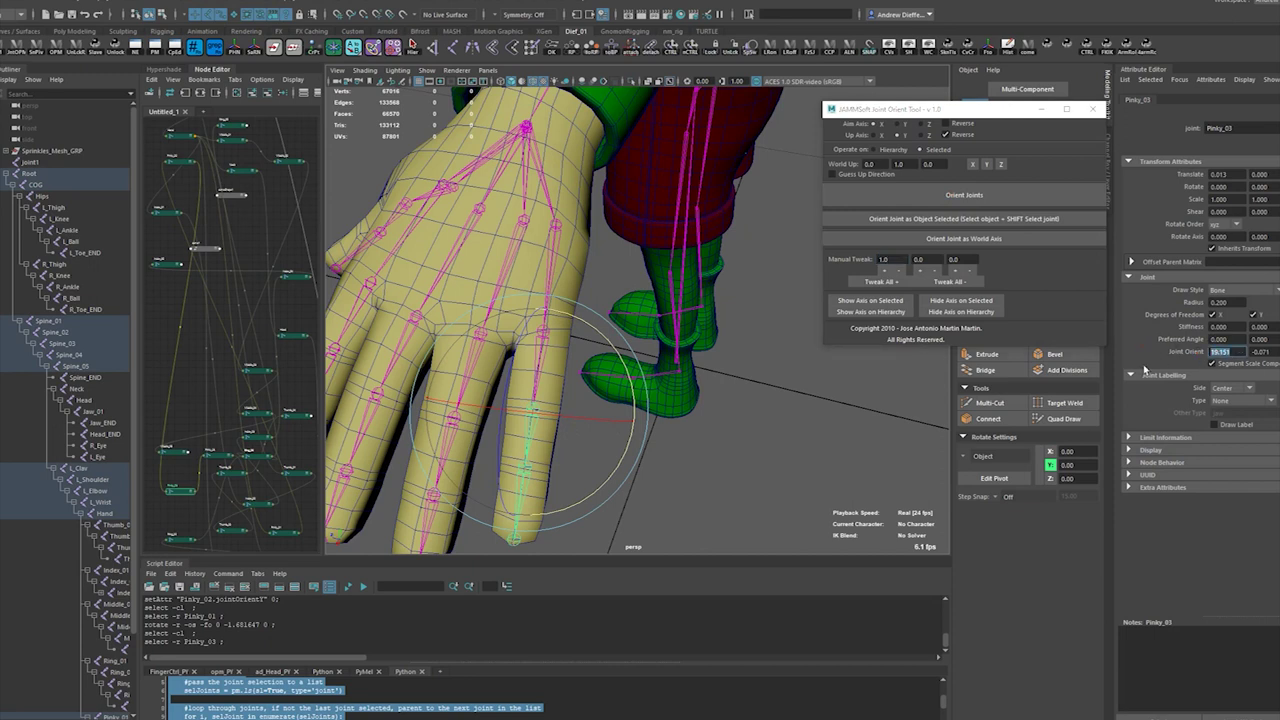
pyautogui.write('0')
pyautogui.press('Tab')
pyautogui.write('0')
pyautogui.press('Return')
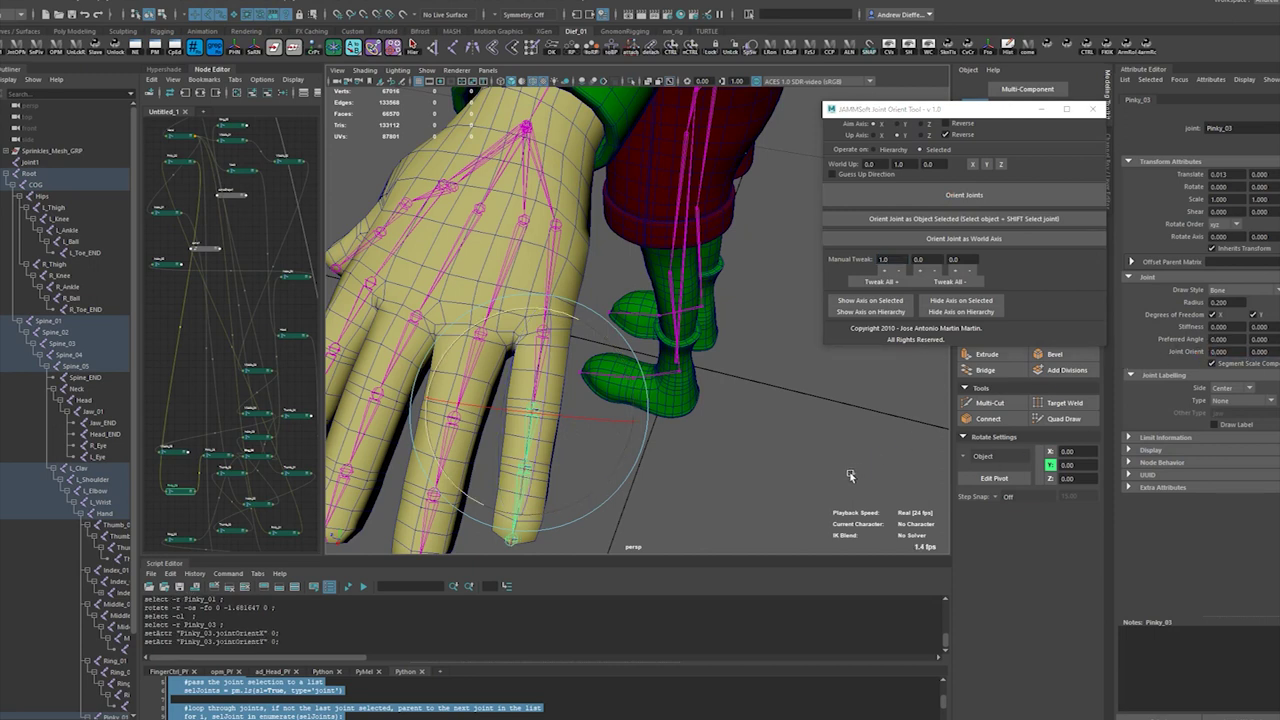
# Step: Reorient Pinky_04, set its X and Y joint orient values to 0, and clear the selection
pyautogui.keyDown('alt'); pyautogui.moveTo(846, 477); pyautogui.dragTo(798, 458); pyautogui.keyUp('alt')
pyautogui.click(798, 458)
pyautogui.click(514, 463)
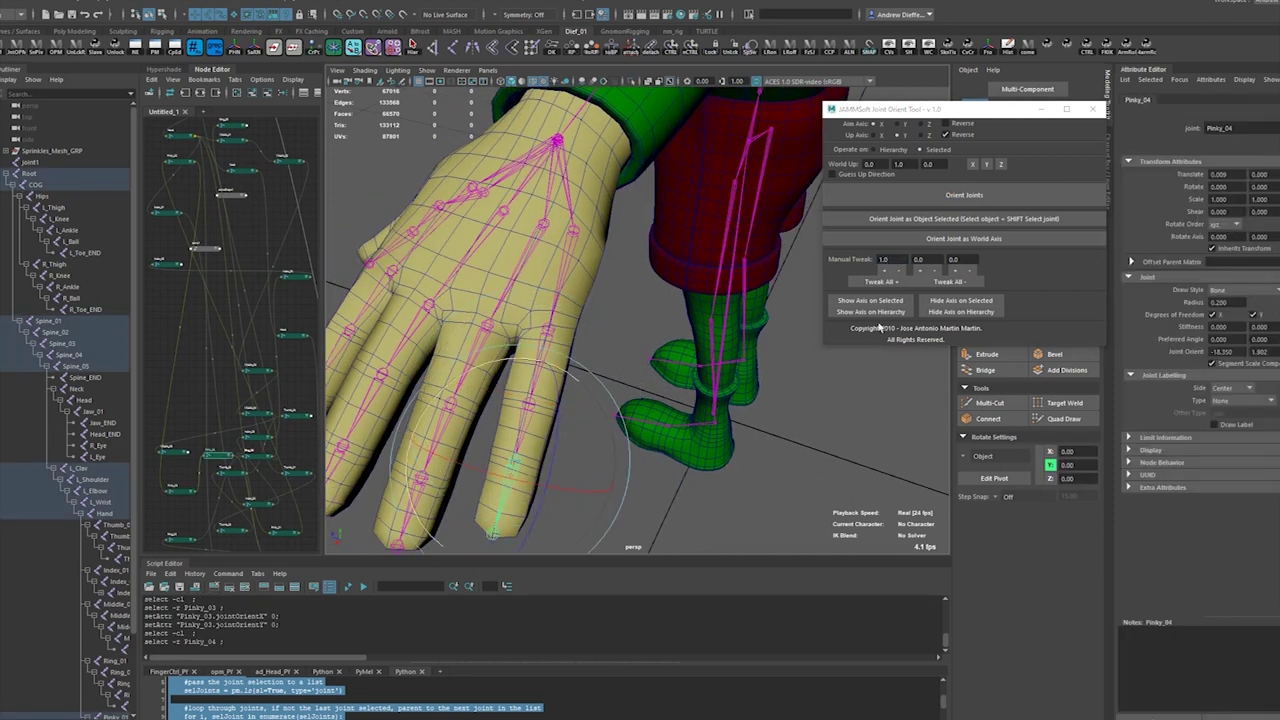
pyautogui.click(945, 195)
pyautogui.doubleClick(1221, 352)
pyautogui.write('0')
pyautogui.press('Tab')
pyautogui.write('0')
pyautogui.press('Return')
pyautogui.click(809, 519)
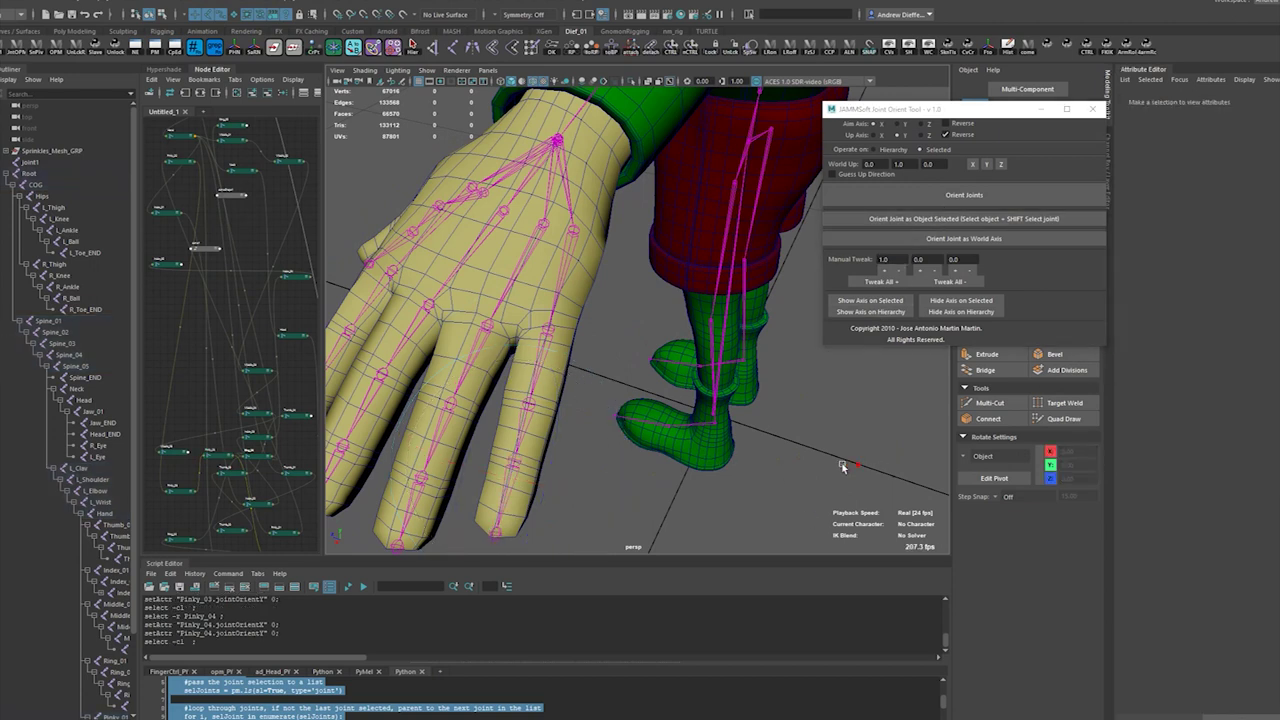
# Step: Examine the Pinky_05 joint at the fingertip and the finger chains from several angles
pyautogui.keyDown('alt'); pyautogui.moveTo(746, 449); pyautogui.dragTo(766, 377); pyautogui.keyUp('alt')
pyautogui.click(533, 478)
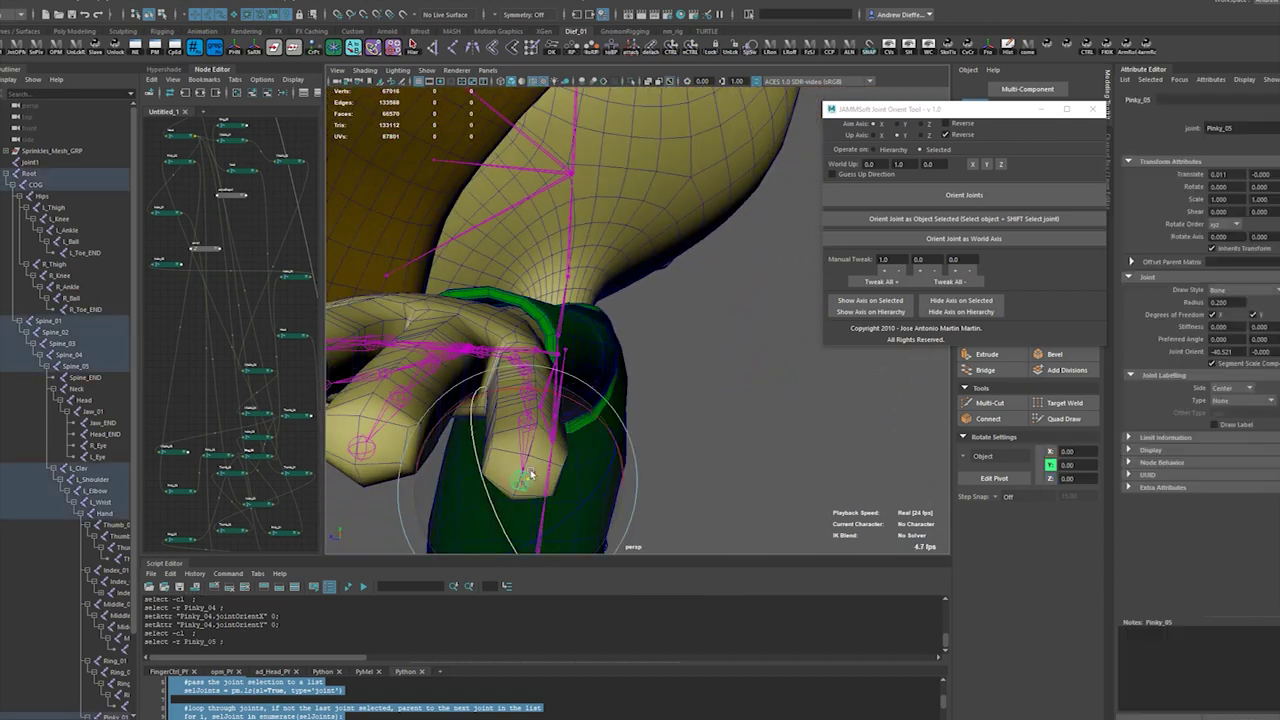
pyautogui.click(700, 497)
pyautogui.keyDown('alt'); pyautogui.moveTo(700, 497); pyautogui.dragTo(726, 511); pyautogui.keyUp('alt')
pyautogui.keyDown('alt'); pyautogui.moveTo(726, 511); pyautogui.dragTo(714, 515, button='right'); pyautogui.keyUp('alt')
pyautogui.keyDown('alt'); pyautogui.moveTo(637, 495); pyautogui.dragTo(692, 505); pyautogui.keyUp('alt')
pyautogui.press('[')
pyautogui.press('[')
pyautogui.press('[')
pyautogui.press('[')
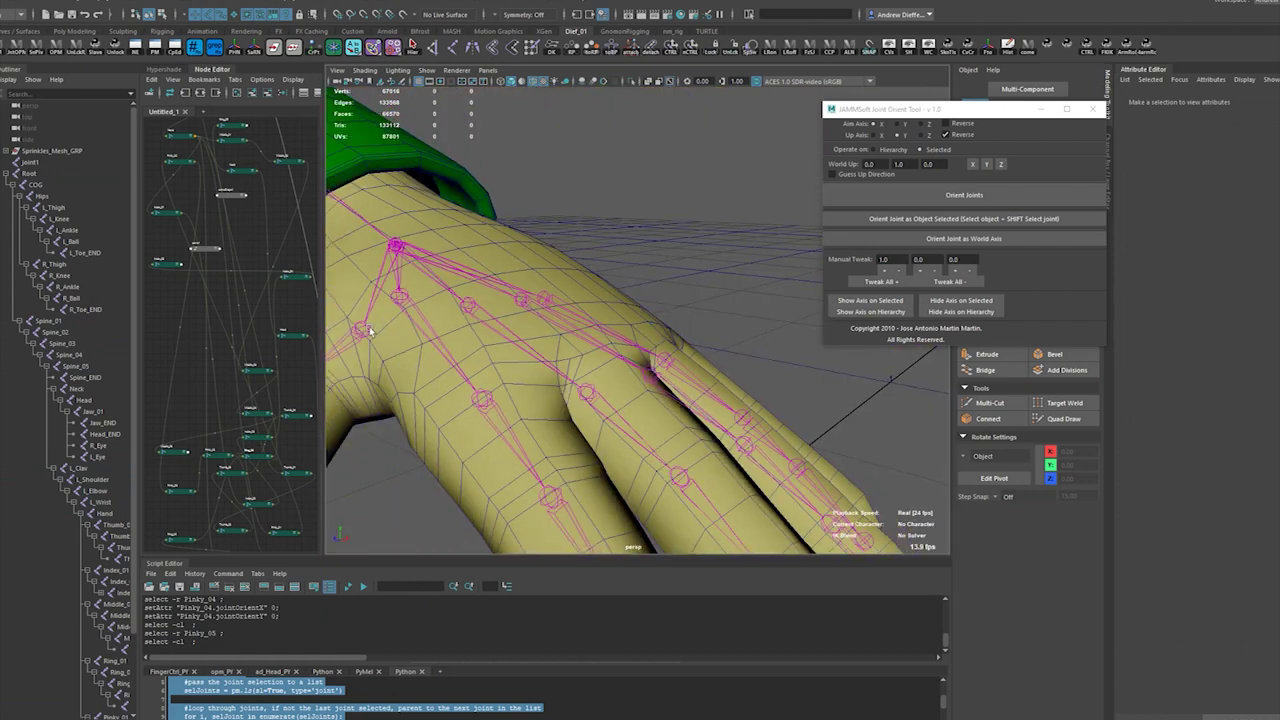
# Step: Select the Thumb_01 joint at the base of the thumb and orient it with the Orient Joints operation
pyautogui.click(363, 330)
pyautogui.keyDown('alt'); pyautogui.moveTo(368, 332); pyautogui.dragTo(420, 346); pyautogui.keyUp('alt')
pyautogui.keyDown('alt'); pyautogui.moveTo(775, 370); pyautogui.dragTo(721, 376, button='right'); pyautogui.keyUp('alt')
pyautogui.keyDown('alt'); pyautogui.moveTo(721, 376); pyautogui.dragTo(715, 390); pyautogui.keyUp('alt')
pyautogui.keyDown('alt'); pyautogui.moveTo(715, 390); pyautogui.dragTo(728, 393, button='right'); pyautogui.keyUp('alt')
pyautogui.press('f')
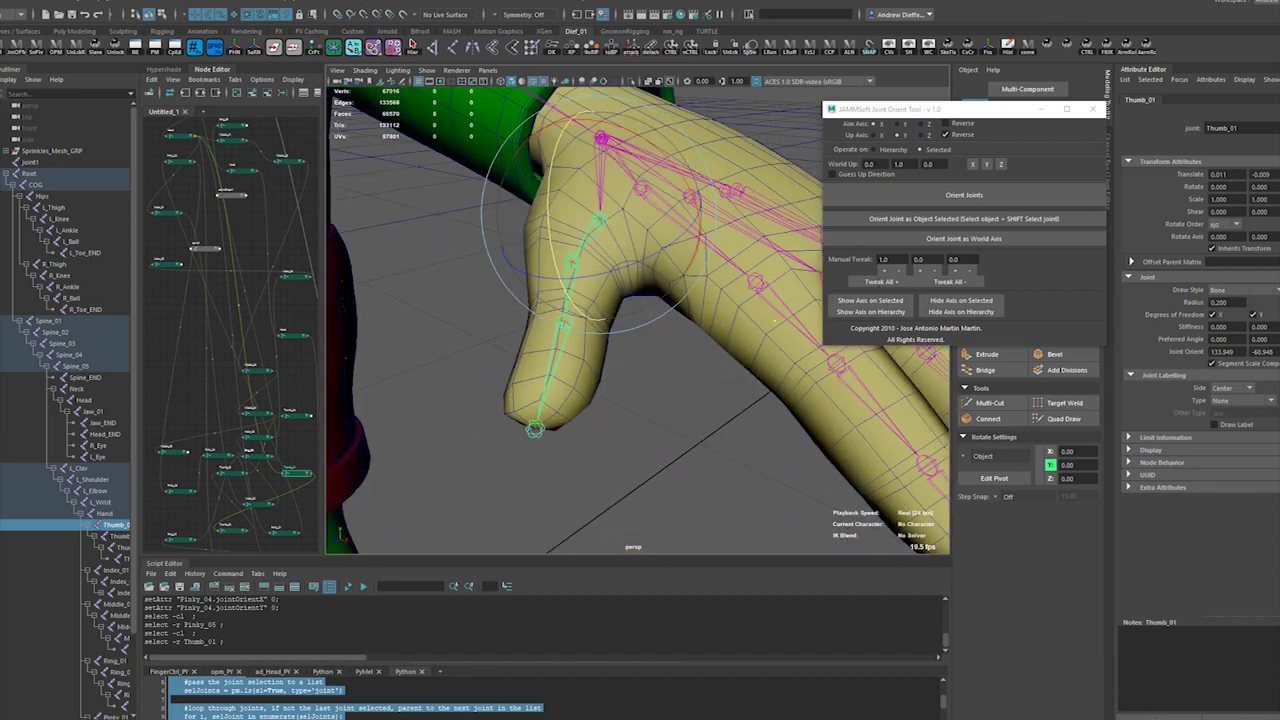
pyautogui.keyDown('alt'); pyautogui.moveTo(704, 276); pyautogui.dragTo(728, 289); pyautogui.keyUp('alt')
pyautogui.click(943, 199)
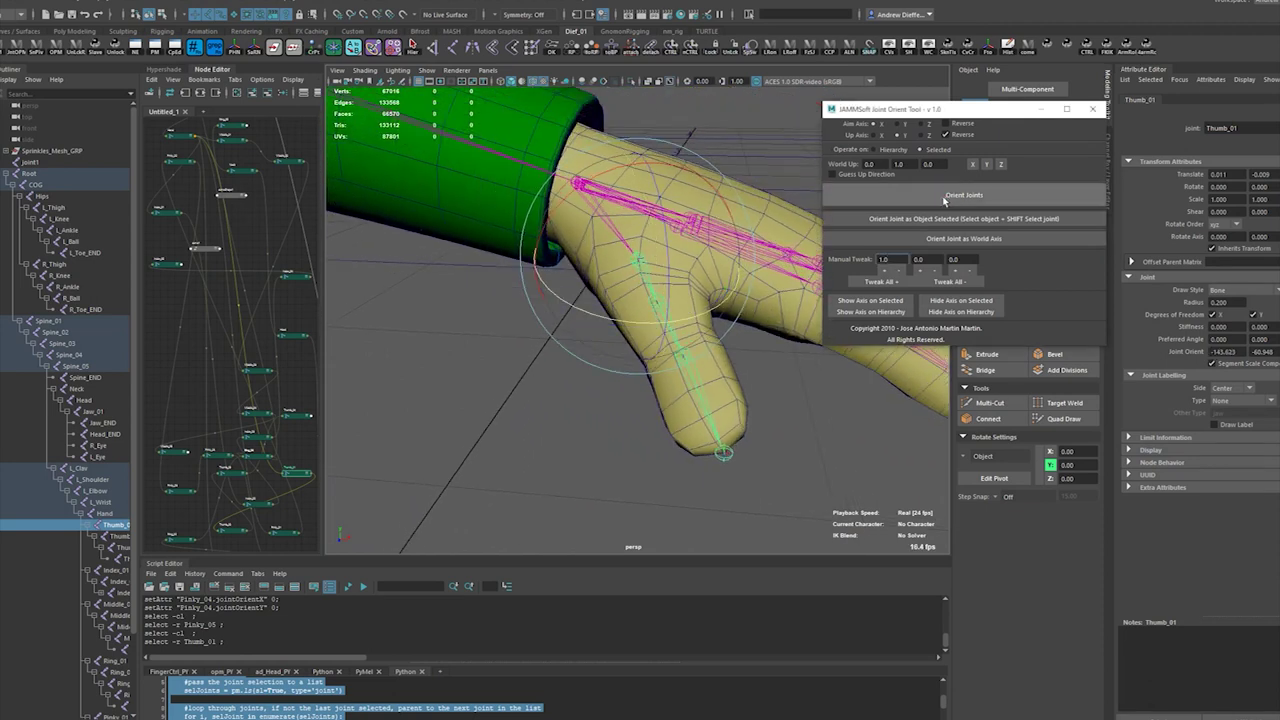
# Step: Tweak the orientation of Thumb_01 around X in 1.0 increments until its X joint orient is -114.623
pyautogui.click(936, 282)
pyautogui.click(936, 282)
pyautogui.click(936, 282)
pyautogui.click(936, 282)
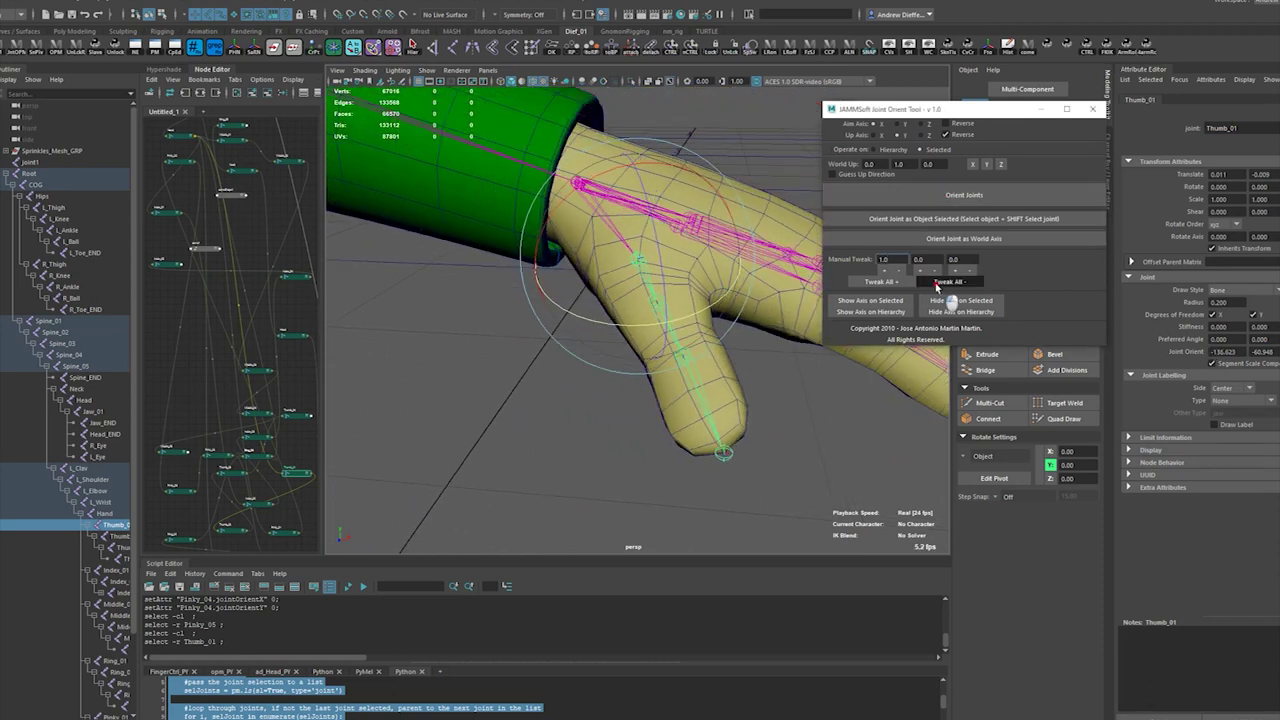
pyautogui.click(936, 282)
pyautogui.click(936, 282)
pyautogui.click(936, 282)
pyautogui.click(936, 282)
pyautogui.click(936, 282)
pyautogui.click(936, 282)
pyautogui.click(936, 282)
pyautogui.click(936, 282)
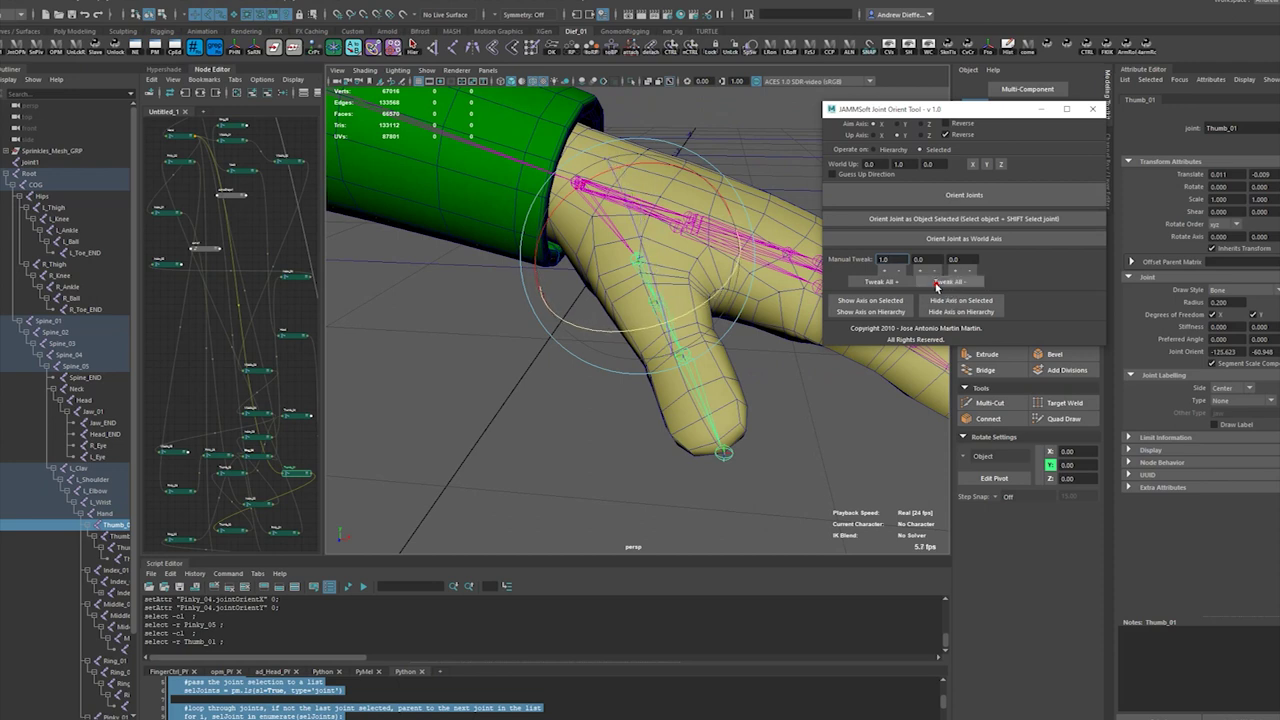
pyautogui.click(936, 282)
pyautogui.click(936, 282)
pyautogui.click(936, 282)
pyautogui.click(936, 282)
pyautogui.click(936, 284)
pyautogui.click(936, 284)
pyautogui.click(936, 284)
pyautogui.click(936, 284)
pyautogui.click(936, 284)
pyautogui.keyDown('alt'); pyautogui.moveTo(747, 371); pyautogui.dragTo(732, 345); pyautogui.keyUp('alt')
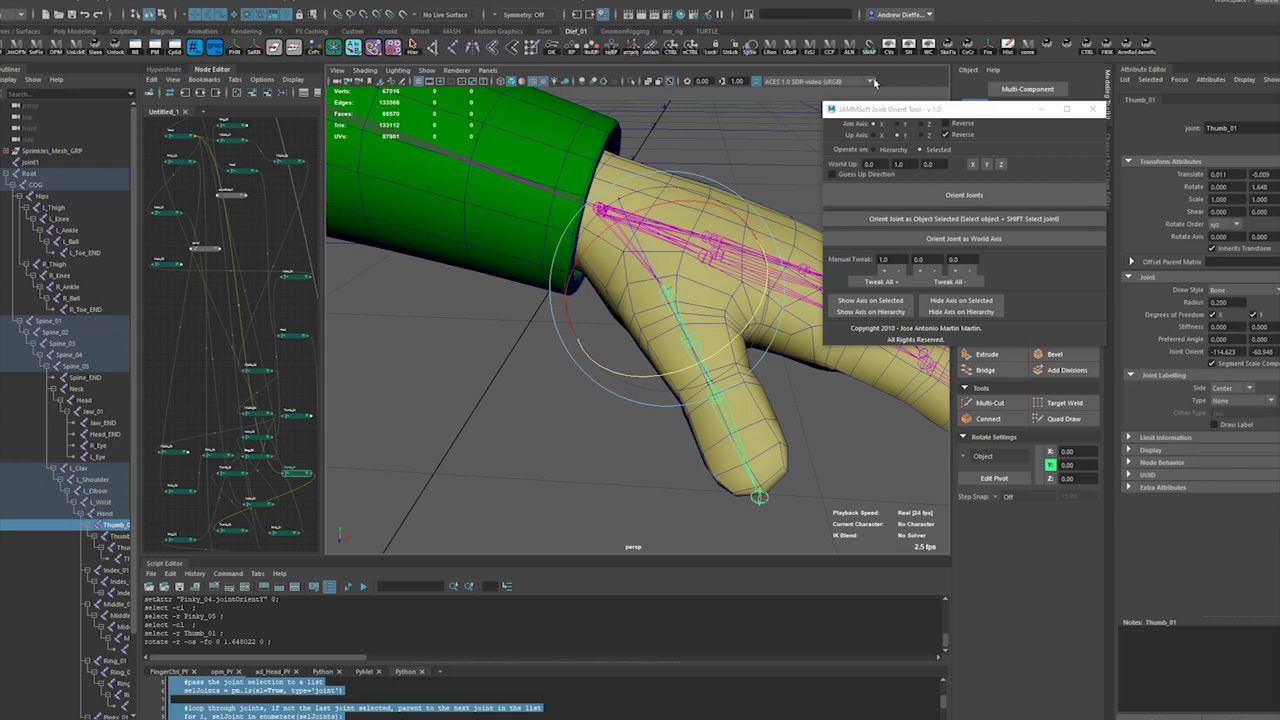
# Step: Freeze the translate, rotate and scale transformations of Thumb_01, leaving its joint orient out
pyautogui.click(988, 48)
pyautogui.click(796, 700)
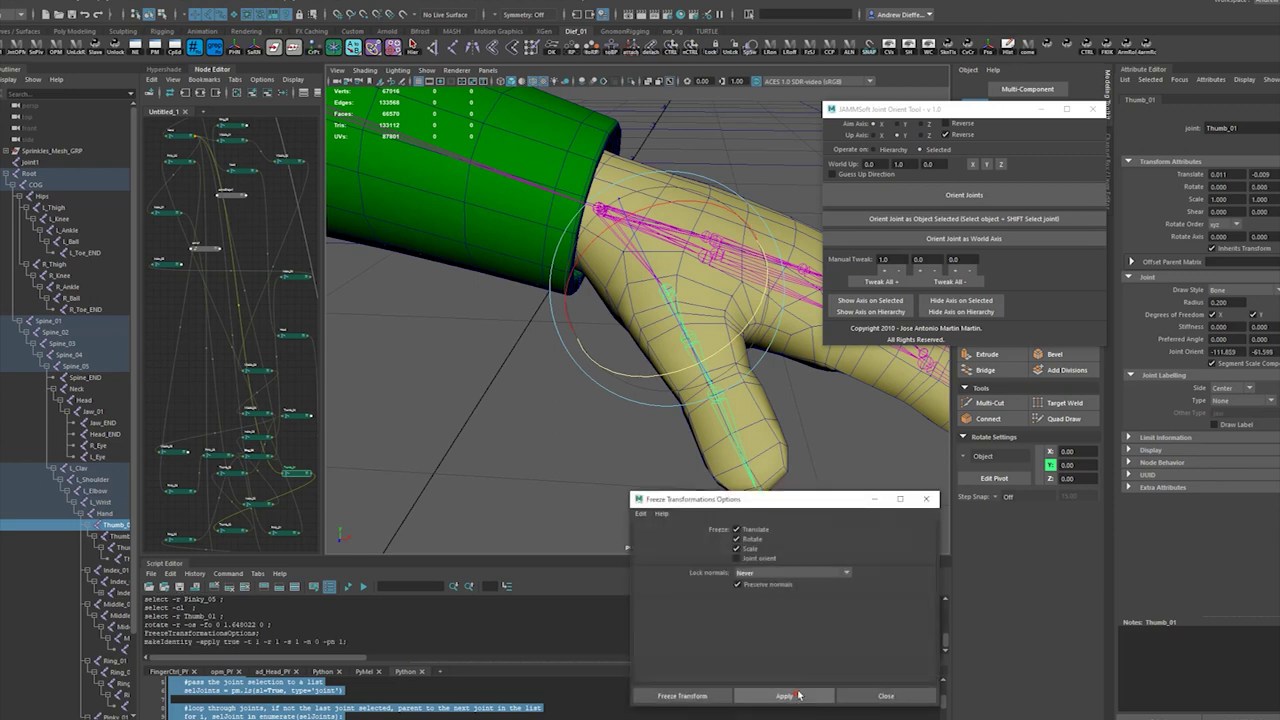
pyautogui.moveTo(880, 498); pyautogui.dragTo(423, 461)
pyautogui.click(875, 458)
# Step: Select Thumb_02, reorient it with the Orient Joints operation and set its X and Y joint orient values to 0
pyautogui.click(697, 358)
pyautogui.click(1012, 193)
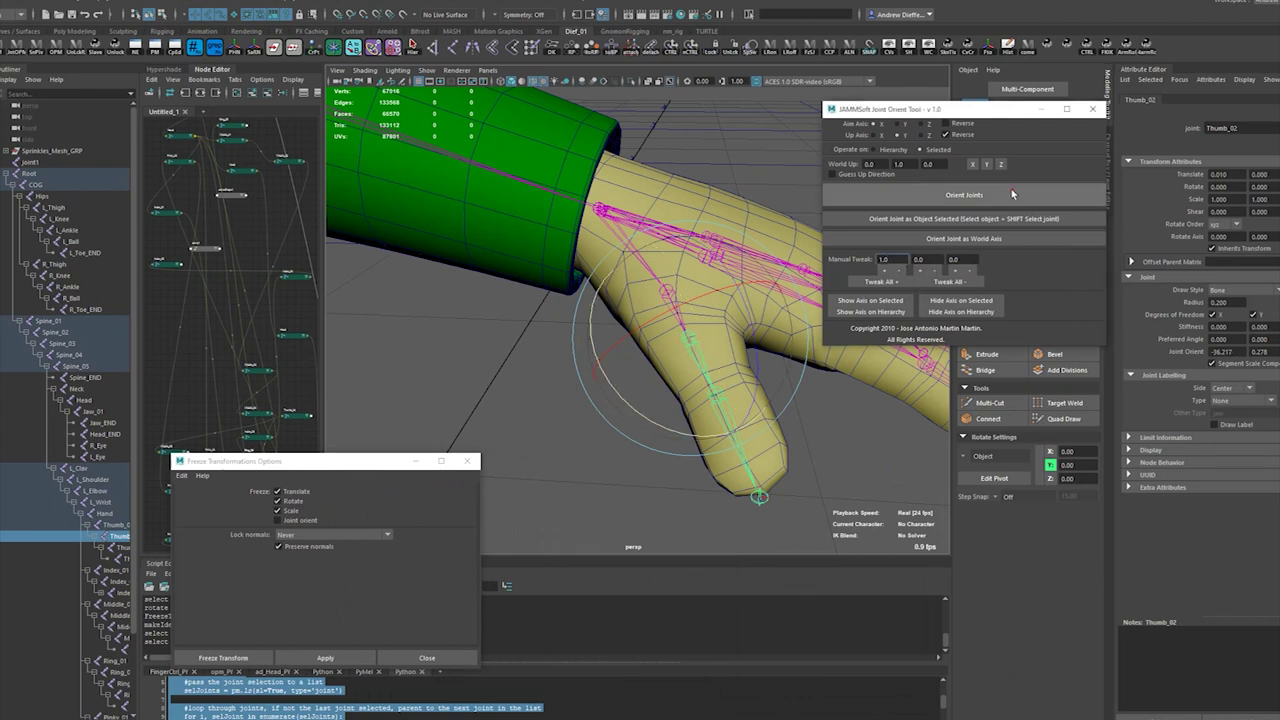
pyautogui.click(962, 283)
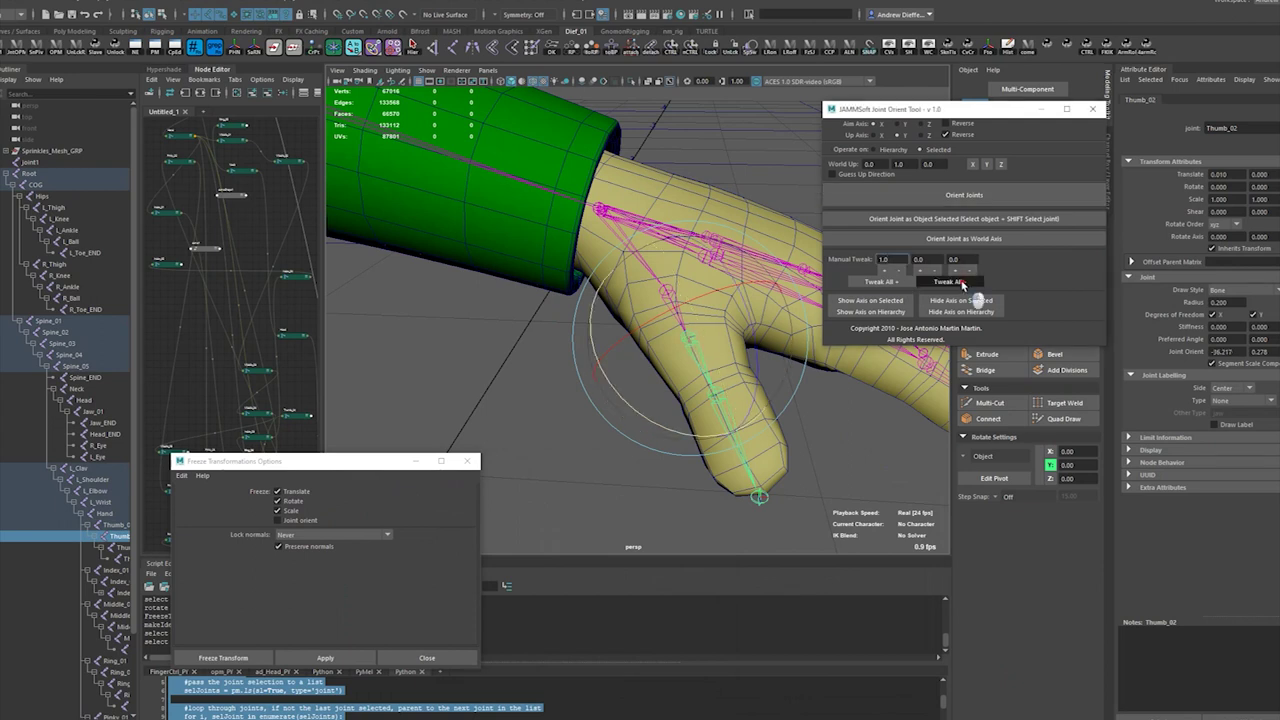
pyautogui.click(1230, 351)
pyautogui.write('0')
pyautogui.press('Tab')
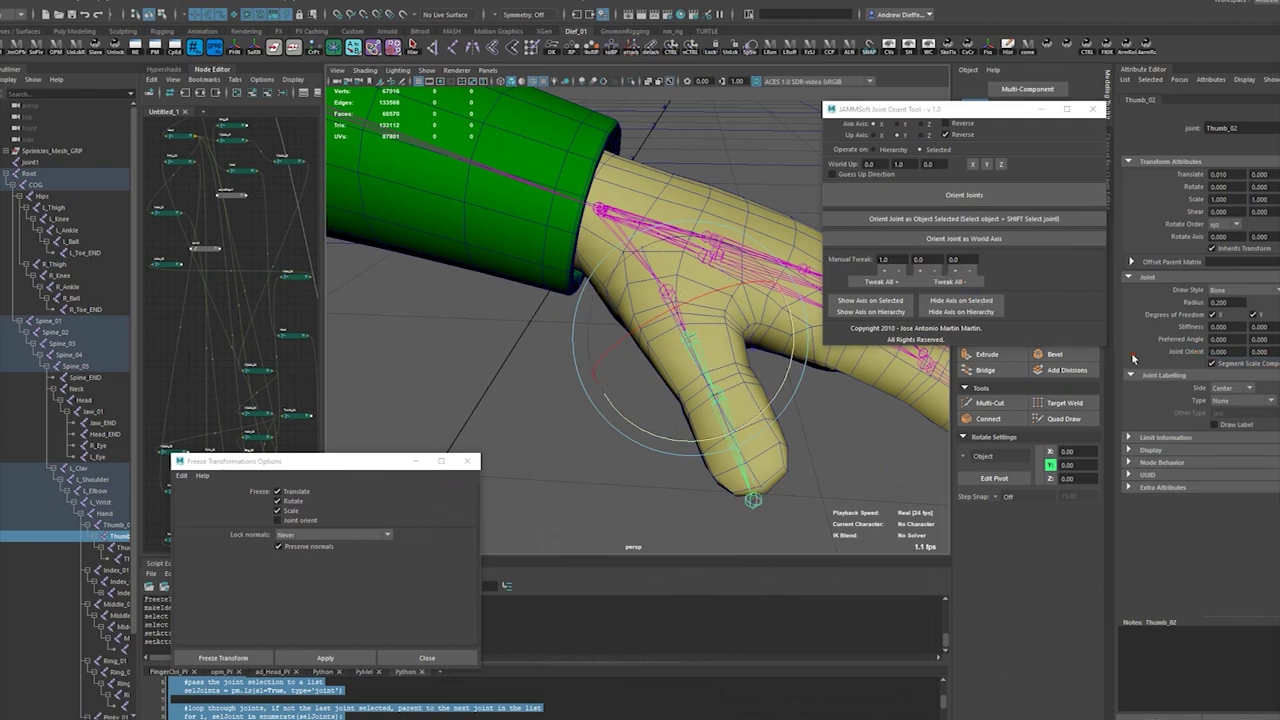
# Step: Reorient Thumb_03, zero its joint orient values, and check the Thumb_04 joint at the thumb tip
pyautogui.keyDown('alt'); pyautogui.moveTo(757, 350); pyautogui.dragTo(764, 438); pyautogui.keyUp('alt')
pyautogui.click(790, 522)
pyautogui.click(699, 498)
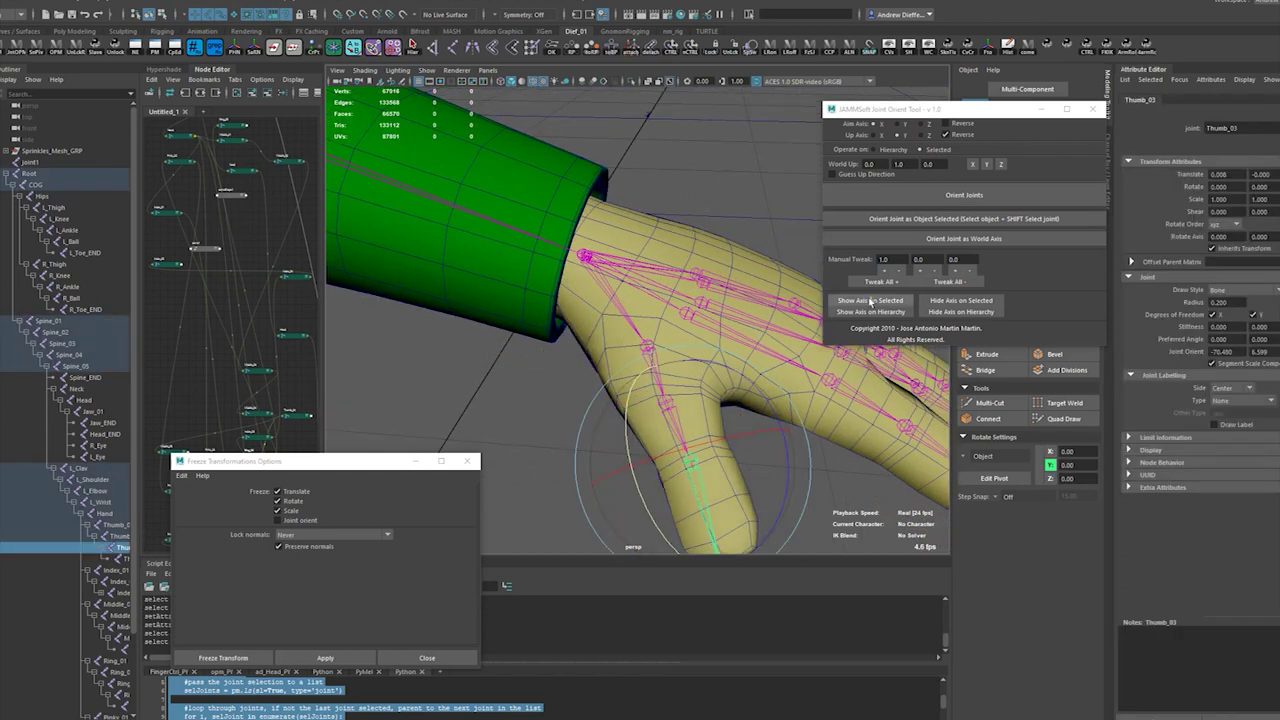
pyautogui.click(903, 212)
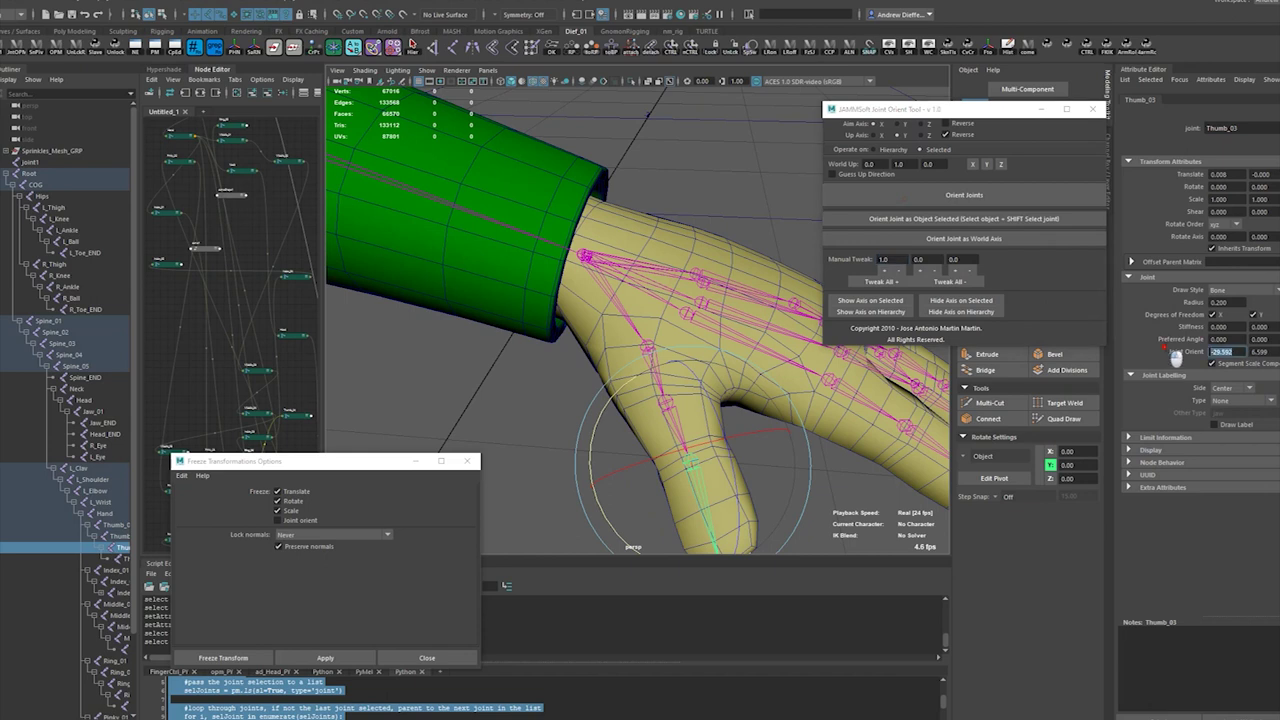
pyautogui.write('0')
pyautogui.press('Return')
pyautogui.keyDown('alt'); pyautogui.moveTo(846, 363); pyautogui.dragTo(814, 353); pyautogui.keyUp('alt')
pyautogui.click(604, 431)
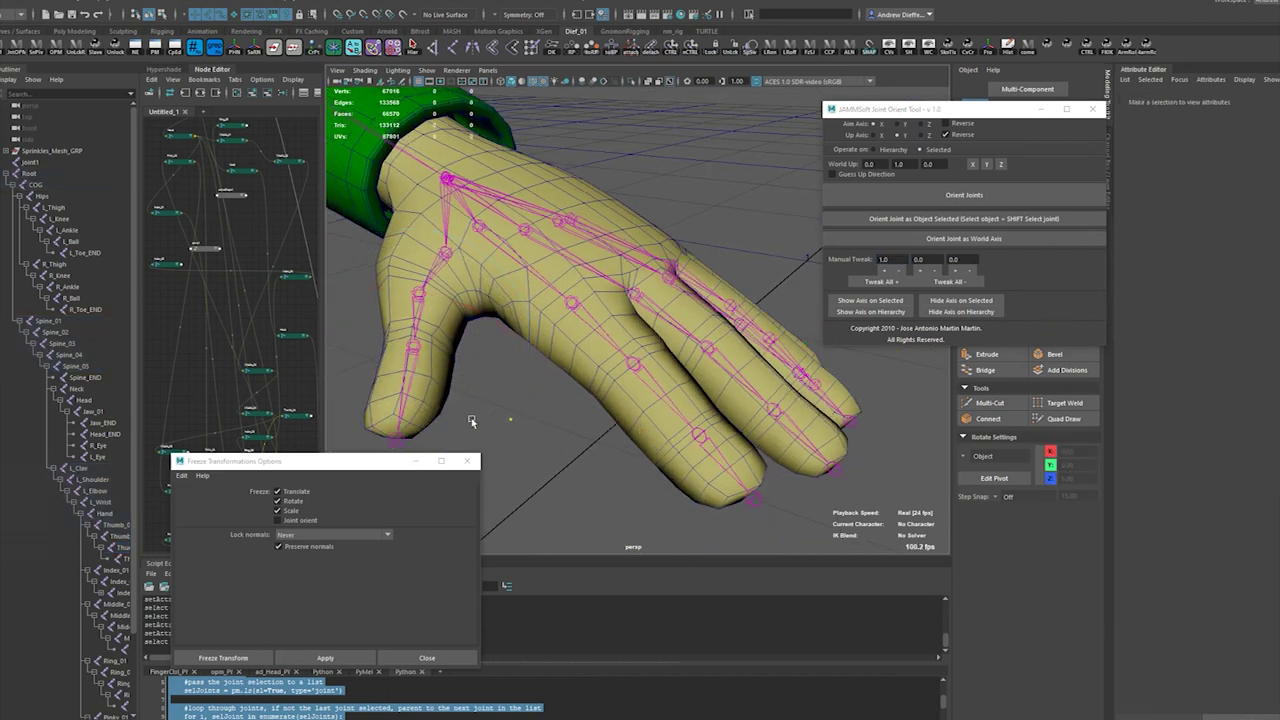
pyautogui.click(405, 441)
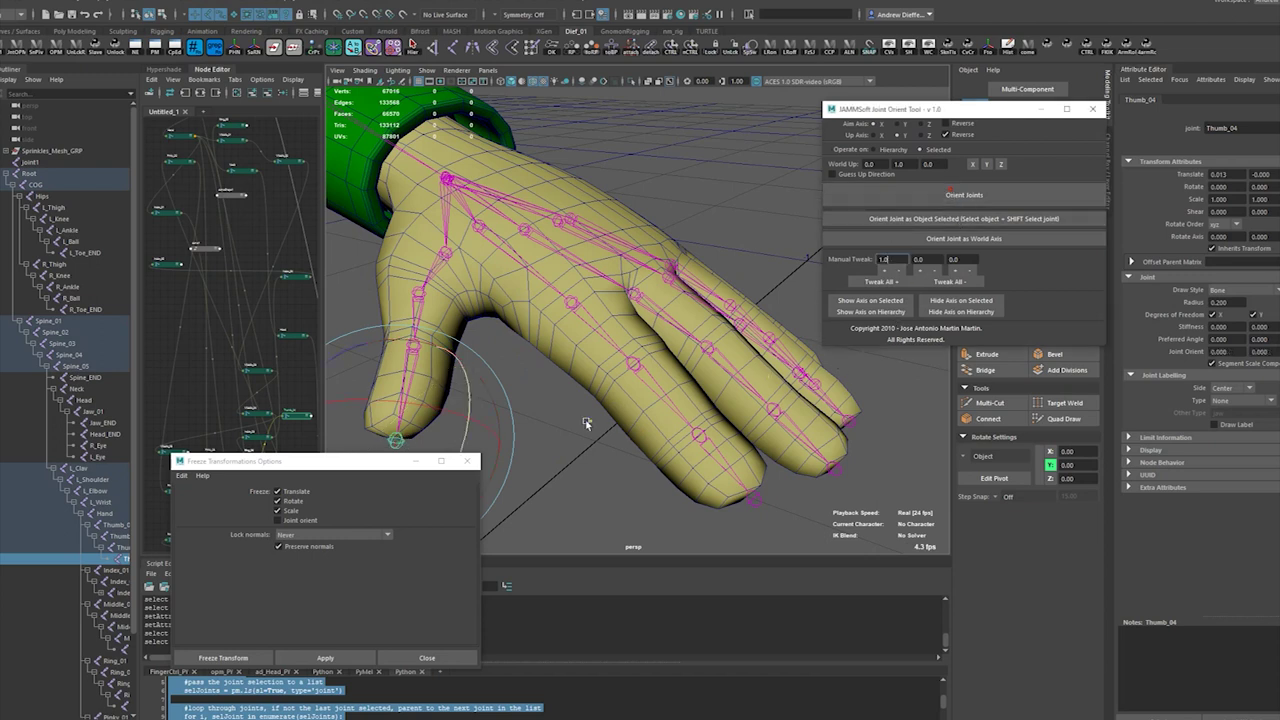
pyautogui.press('f')
pyautogui.click(537, 423)
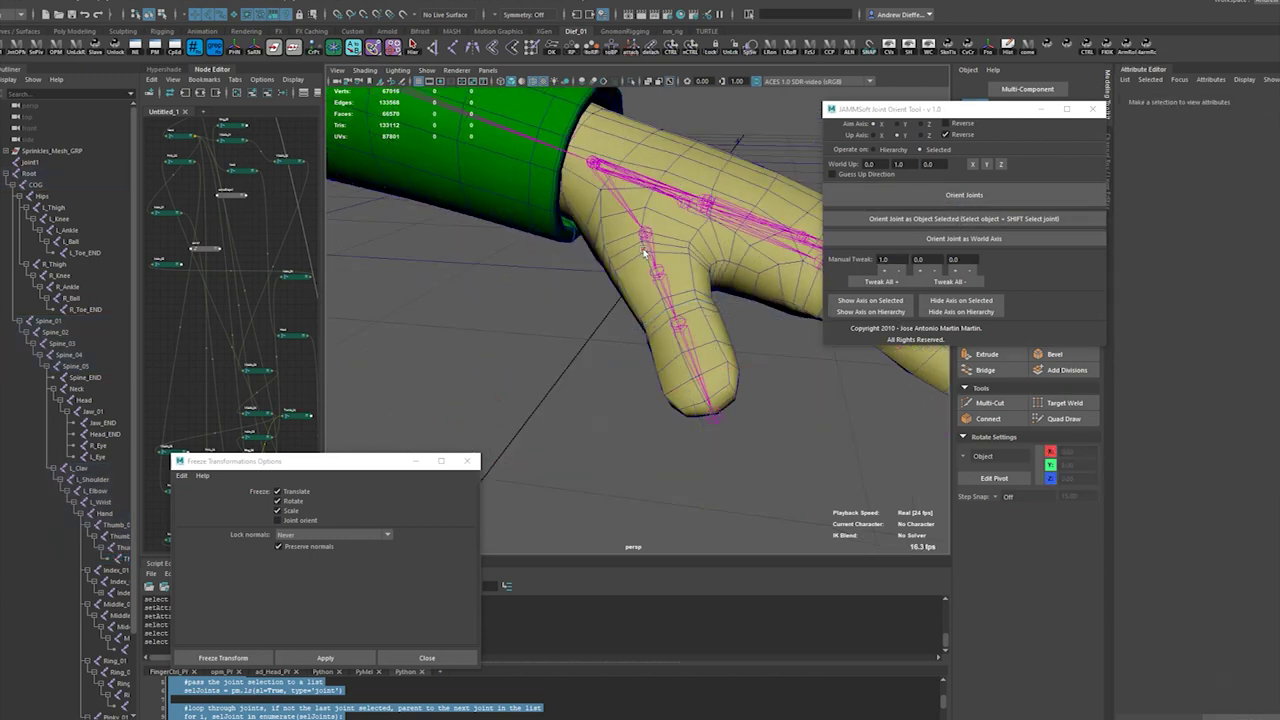
# Step: Rotate Thumb_01, Thumb_02 and Thumb_03 together to test the curl of the thumb
pyautogui.click(644, 252)
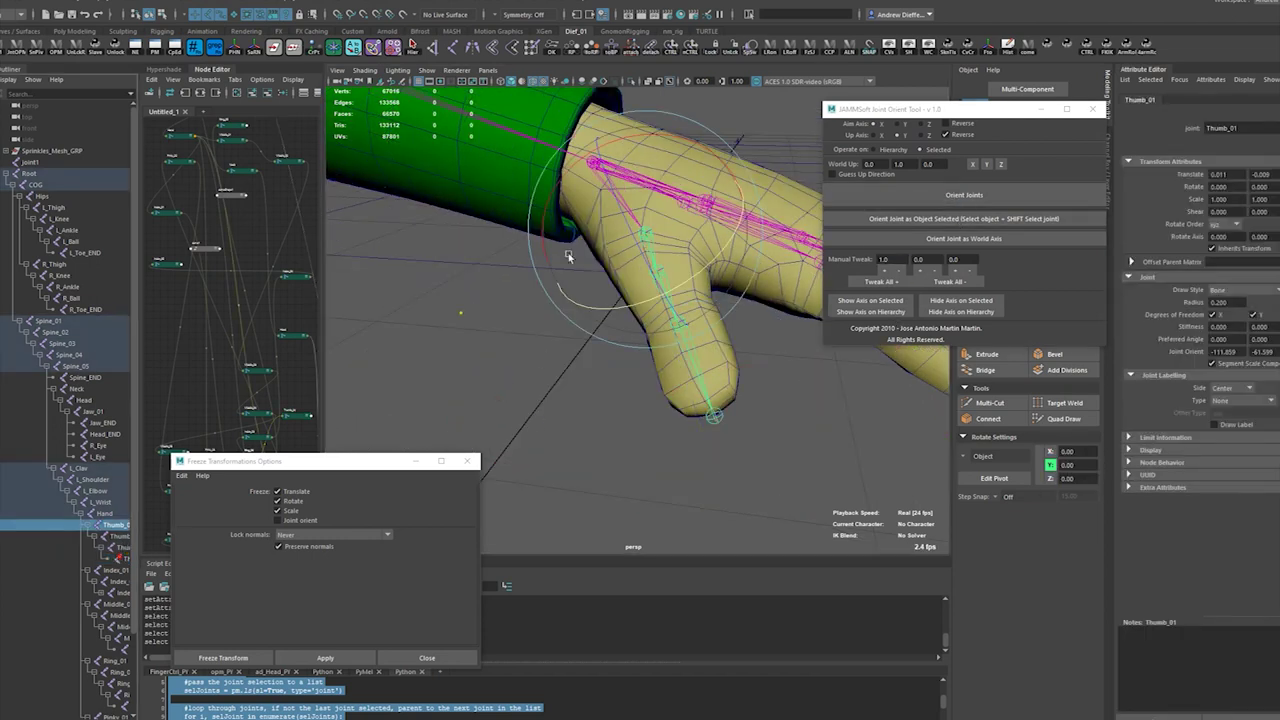
pyautogui.moveTo(618, 203); pyautogui.dragTo(667, 404)
pyautogui.click(120, 537)
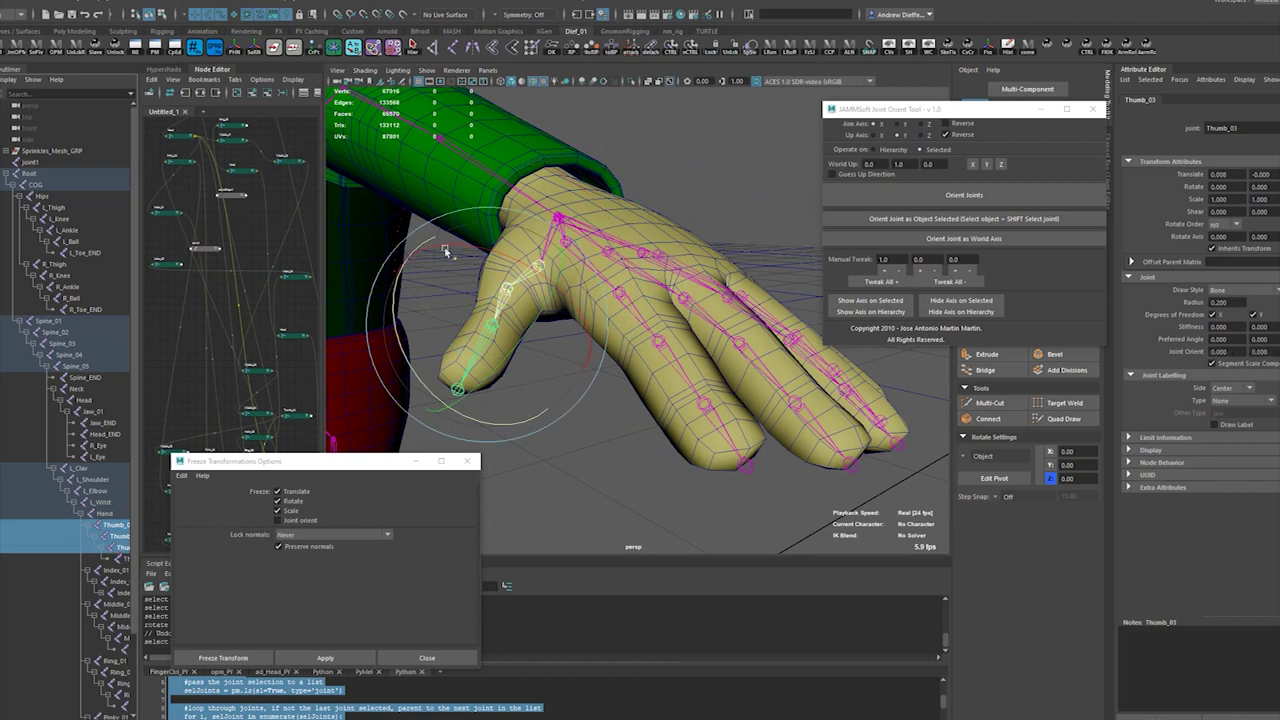
pyautogui.moveTo(388, 277); pyautogui.dragTo(444, 322)
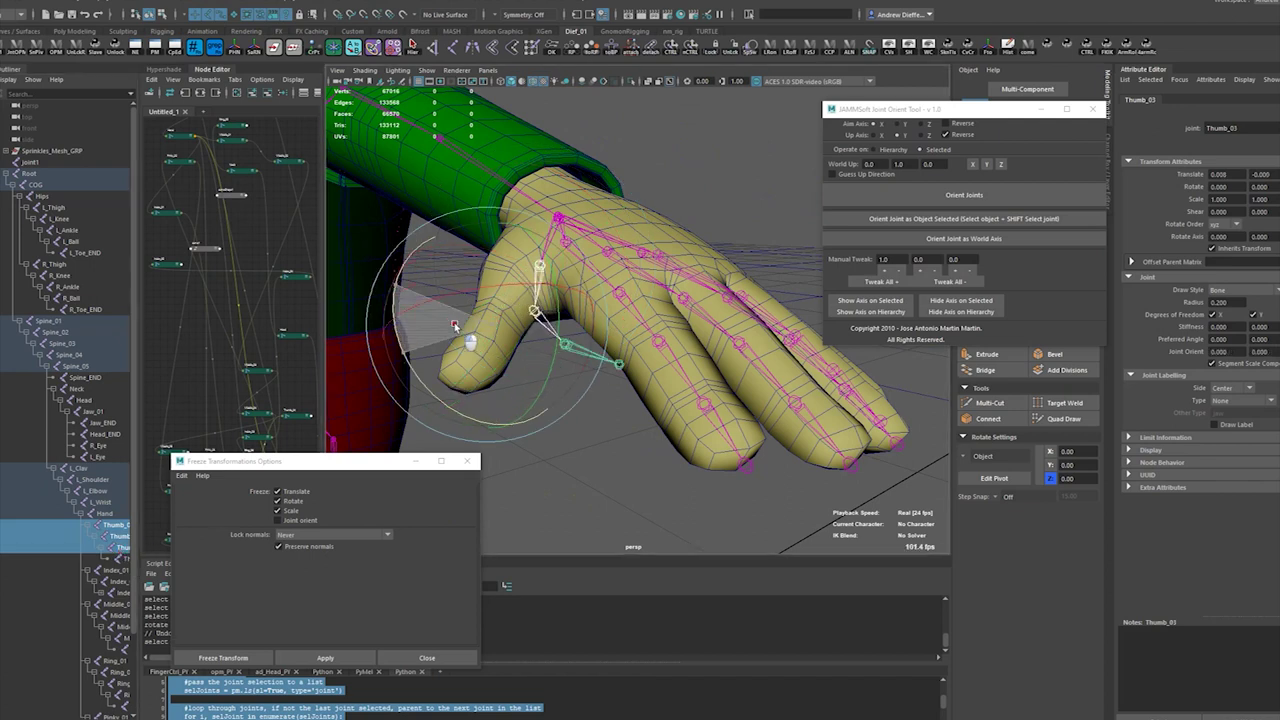
pyautogui.keyDown('alt'); pyautogui.moveTo(455, 328); pyautogui.dragTo(671, 342); pyautogui.keyUp('alt')
pyautogui.click(541, 346)
# Step: Select Pinky_01 through Pinky_04 and rotate them together to curl the pinky
pyautogui.scroll(-3, 100, 590)
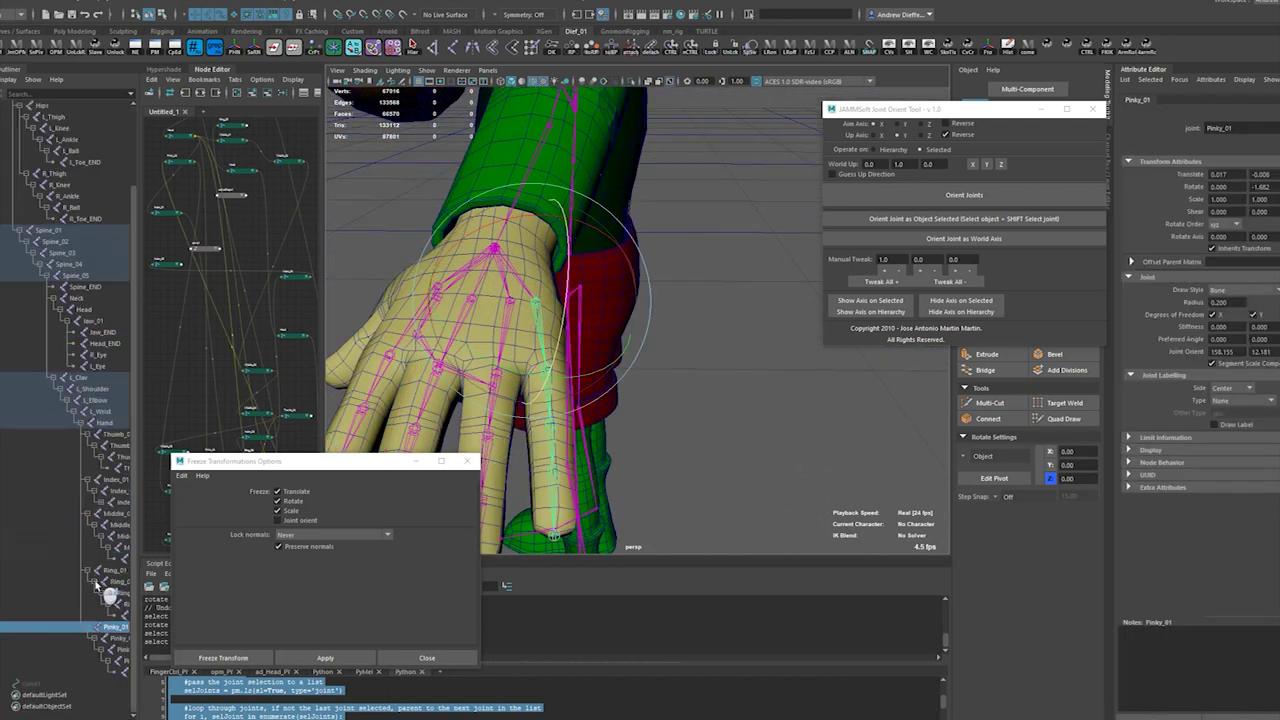
pyautogui.keyDown('shift'); pyautogui.click(115, 660); pyautogui.keyUp('shift')
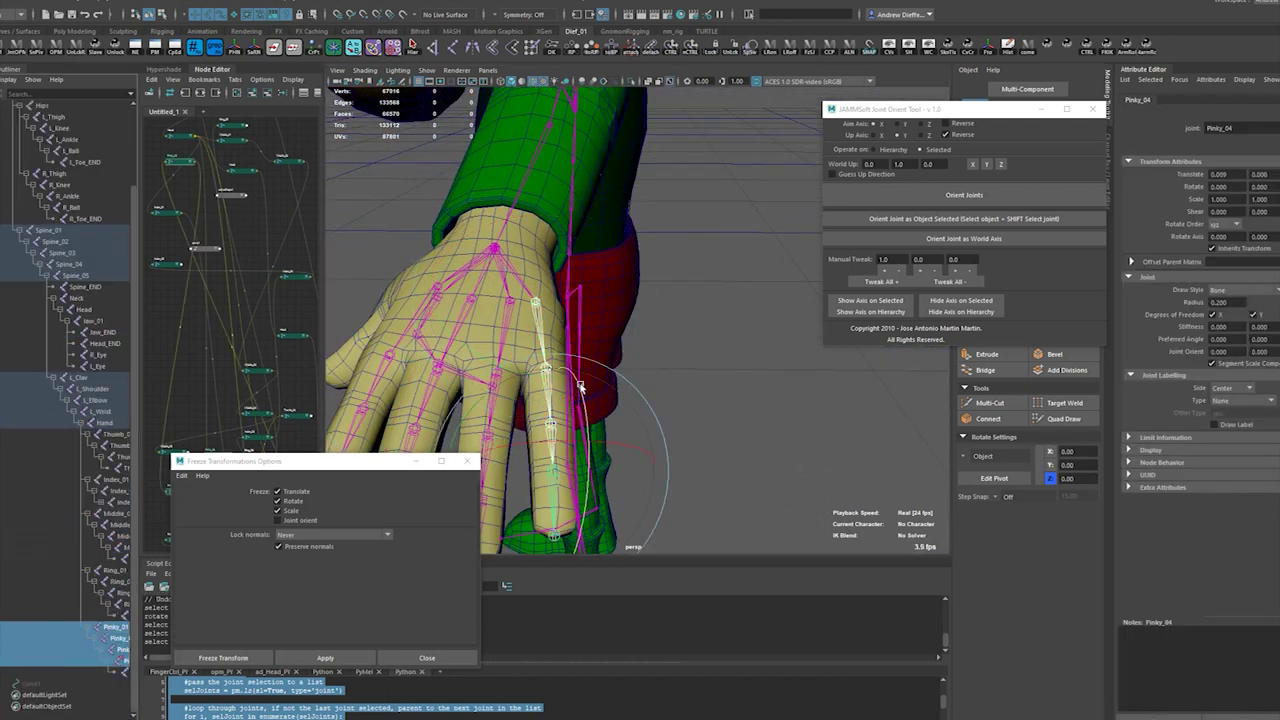
pyautogui.moveTo(580, 386); pyautogui.dragTo(686, 332)
pyautogui.click(701, 229)
pyautogui.click(722, 205)
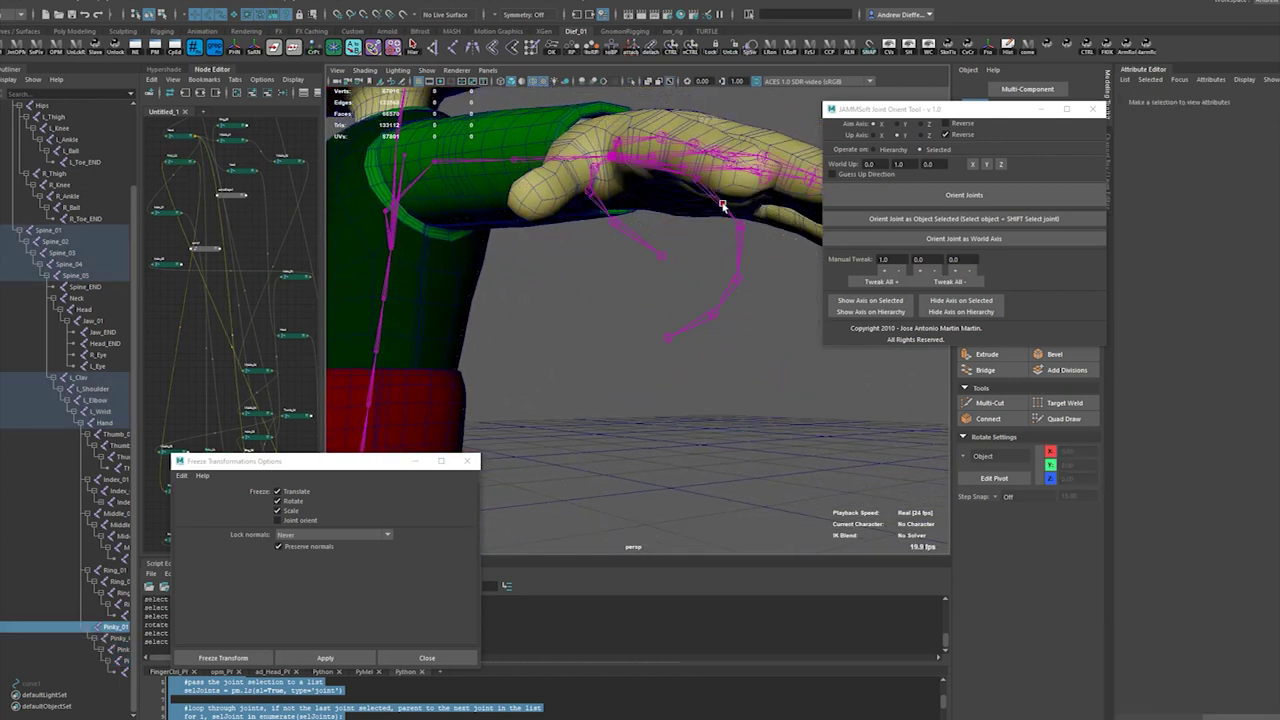
pyautogui.moveTo(619, 145); pyautogui.dragTo(652, 166)
pyautogui.click(613, 375)
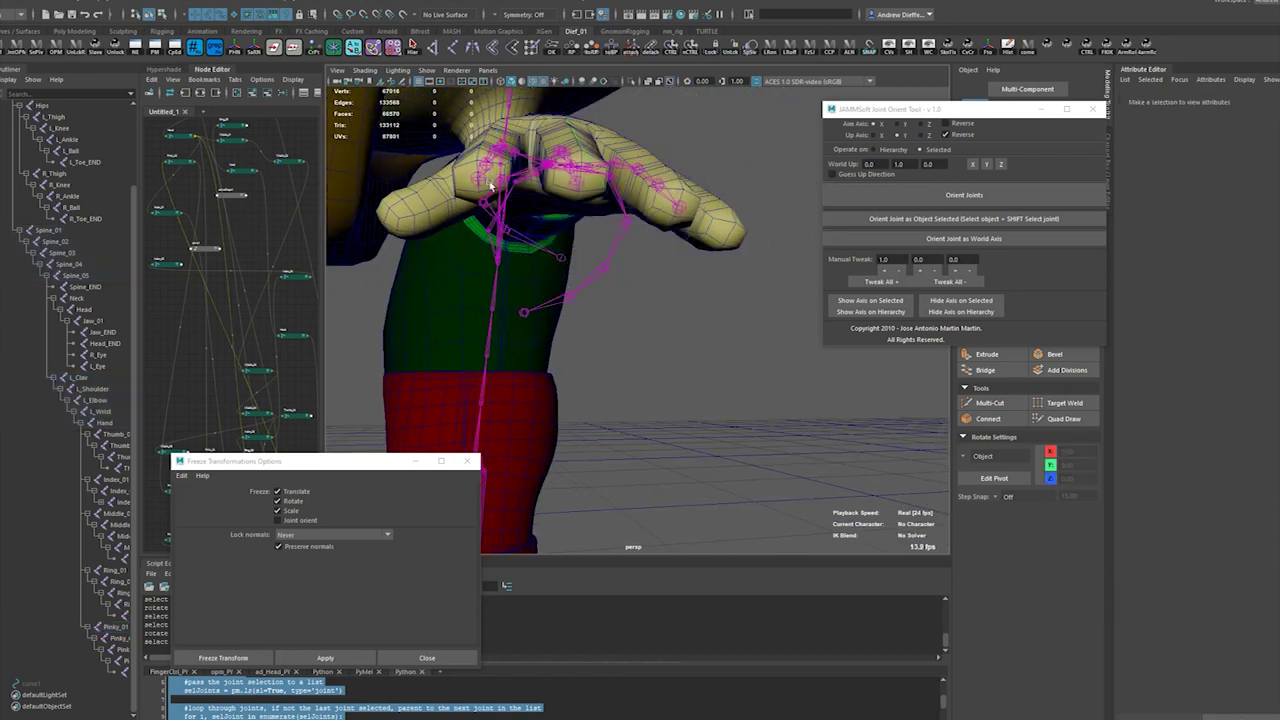
pyautogui.click(491, 187)
pyautogui.moveTo(533, 97); pyautogui.dragTo(690, 241)
pyautogui.hotkey('ctrl', 'z')
pyautogui.hotkey('ctrl', 'z')
# Step: Rotate Thumb_02 and the following thumb joint to test the bend of the curled thumb
pyautogui.keyDown('alt'); pyautogui.moveTo(736, 379); pyautogui.dragTo(723, 373); pyautogui.keyUp('alt')
pyautogui.click(668, 252)
pyautogui.click(653, 213)
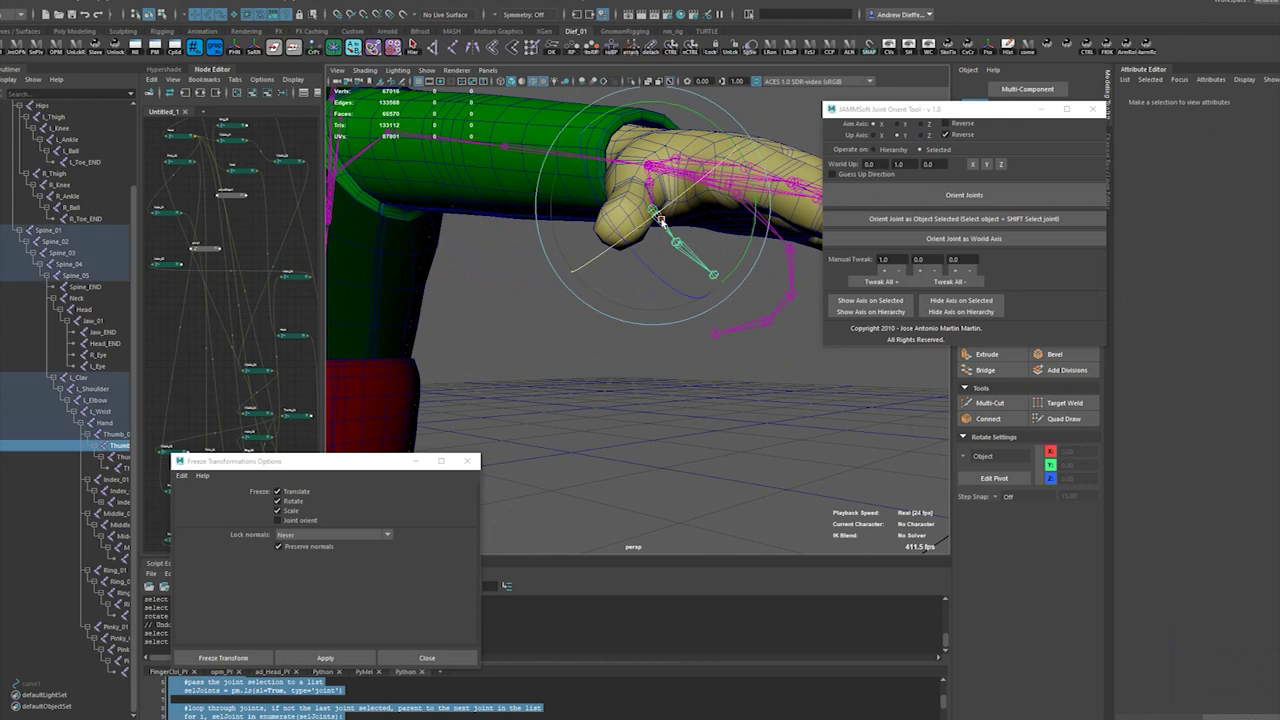
pyautogui.moveTo(637, 264); pyautogui.dragTo(613, 246)
pyautogui.click(671, 412)
pyautogui.click(682, 262)
pyautogui.moveTo(677, 314); pyautogui.dragTo(658, 305)
pyautogui.keyDown('alt'); pyautogui.moveTo(662, 309); pyautogui.dragTo(710, 302); pyautogui.keyUp('alt')
pyautogui.click(710, 302)
# Step: Rotate Pinky_02 of the curled pinky, and rotate Pinky_01 to about -56.3 degrees in X
pyautogui.click(647, 264)
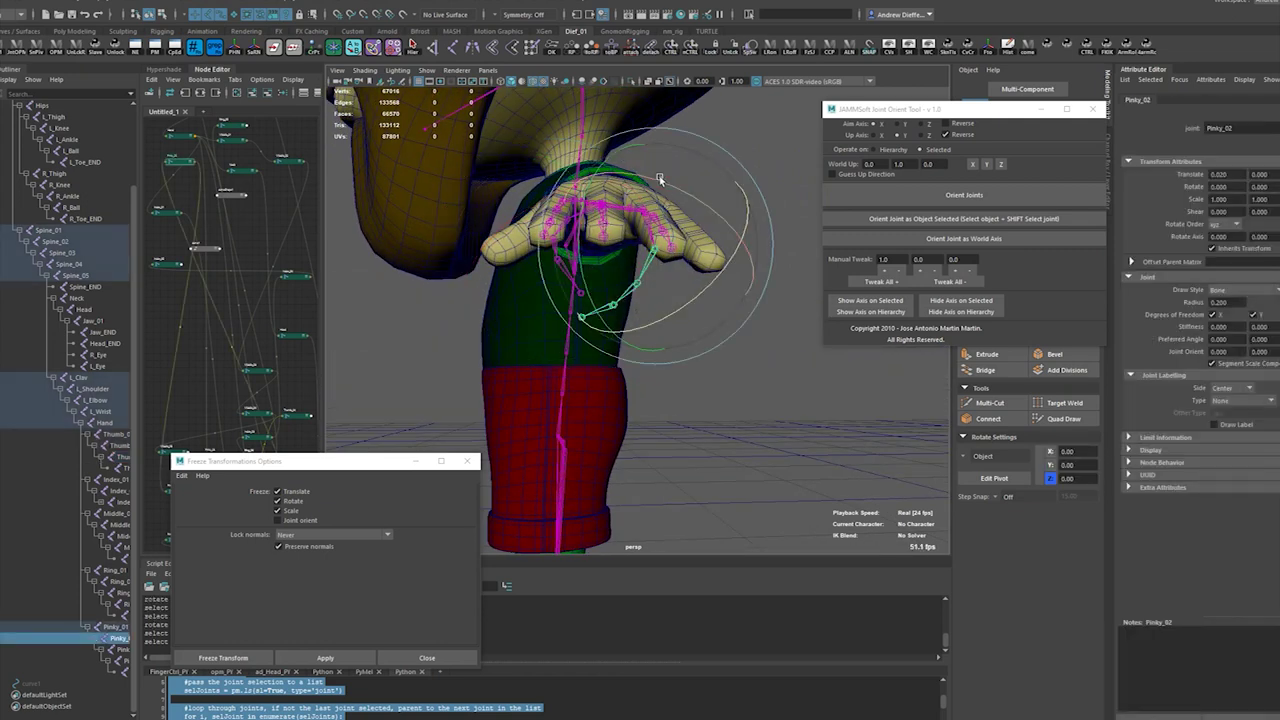
pyautogui.moveTo(661, 180); pyautogui.dragTo(678, 443)
pyautogui.click(678, 443)
pyautogui.click(789, 261)
pyautogui.moveTo(732, 233); pyautogui.dragTo(663, 300)
# Step: Try to move Pinky_01 along the finger, first directly and again in pivot editing mode, and clear the selection
pyautogui.press('w')
pyautogui.moveTo(613, 436)
pyautogui.mouseDown()
pyautogui.moveTo(626, 416)
pyautogui.moveTo(624, 454)
pyautogui.mouseUp()
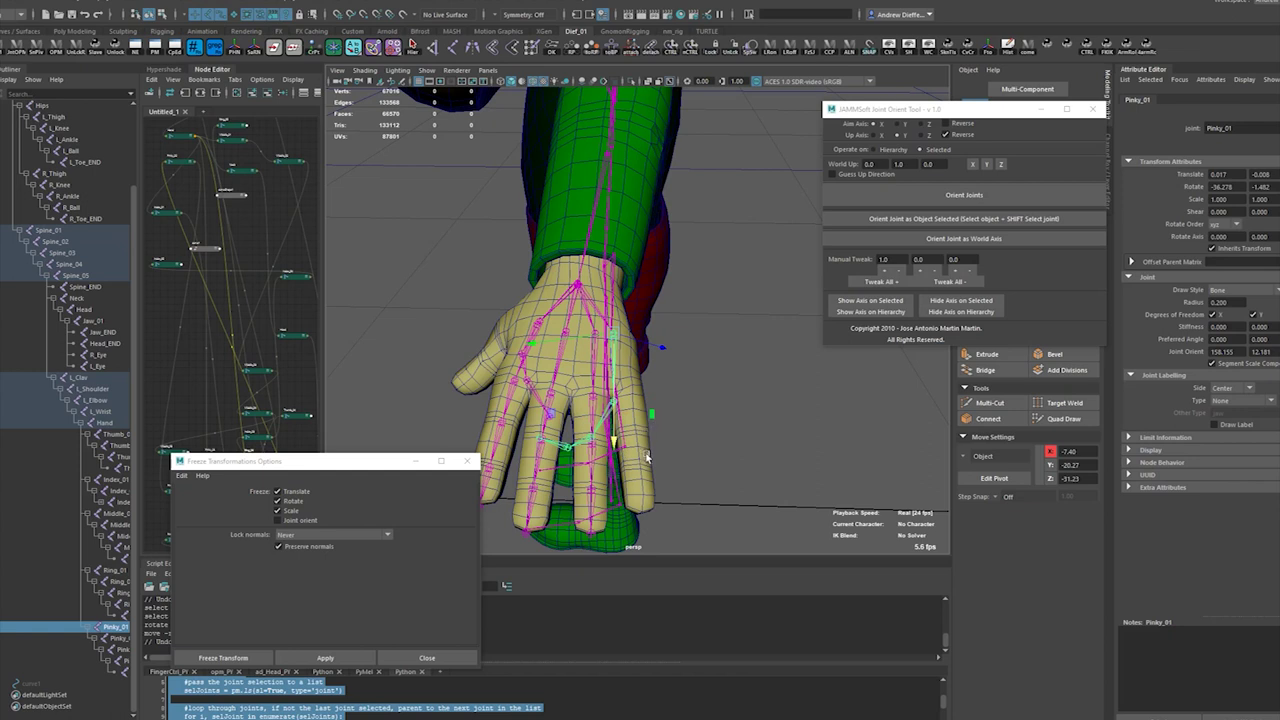
pyautogui.press('d')
pyautogui.moveTo(614, 438); pyautogui.dragTo(617, 428)
pyautogui.hotkey('ctrl', 'z')
pyautogui.keyDown('alt'); pyautogui.moveTo(667, 463); pyautogui.dragTo(681, 456); pyautogui.keyUp('alt')
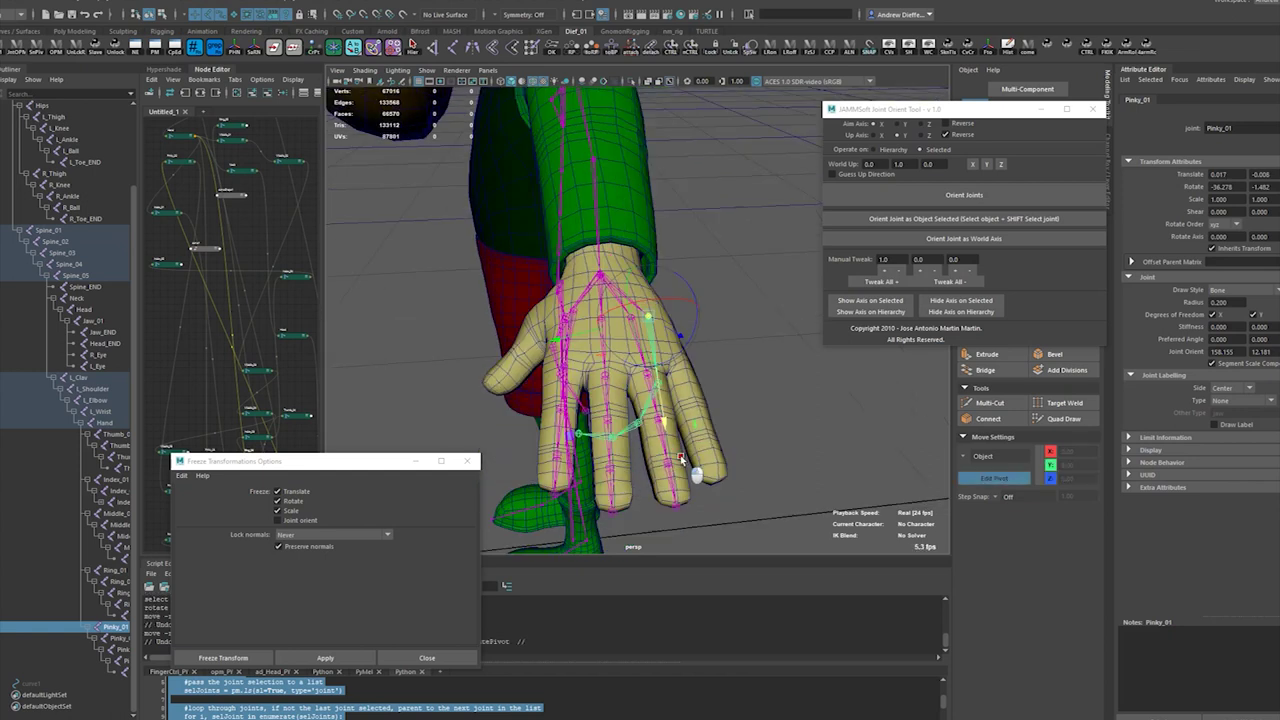
pyautogui.click(756, 491)
pyautogui.keyDown('alt'); pyautogui.moveTo(750, 491); pyautogui.dragTo(715, 427); pyautogui.keyUp('alt')
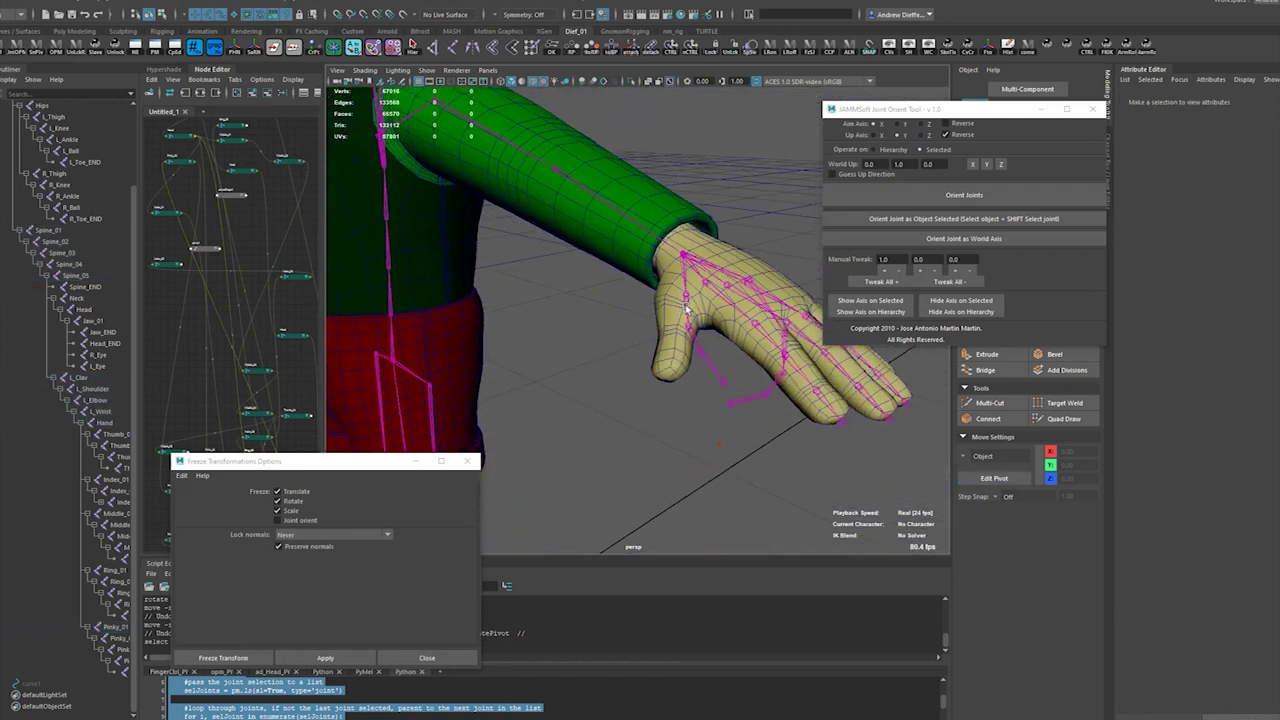
# Step: Try rotating Thumb_01 to test how the whole thumb chain swings from its base
pyautogui.click(684, 306)
pyautogui.press('e')
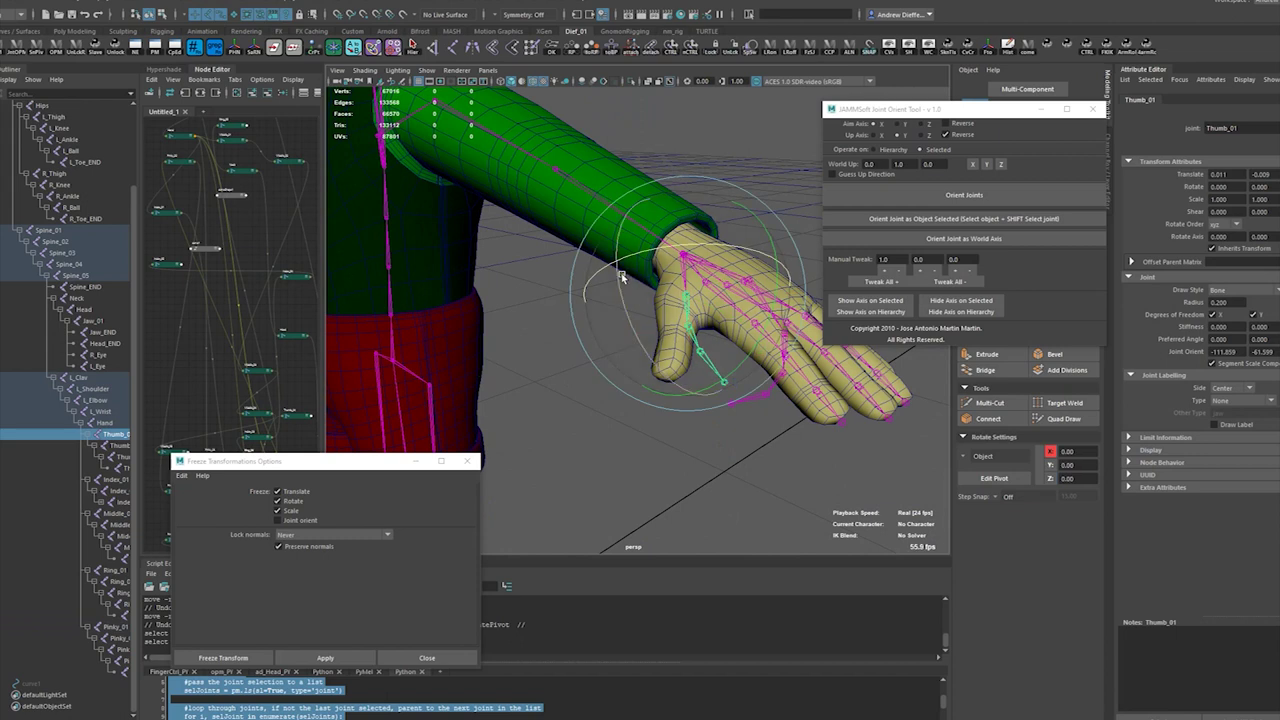
pyautogui.moveTo(694, 330)
pyautogui.mouseDown()
pyautogui.moveTo(700, 340)
pyautogui.moveTo(680, 326)
pyautogui.mouseUp()
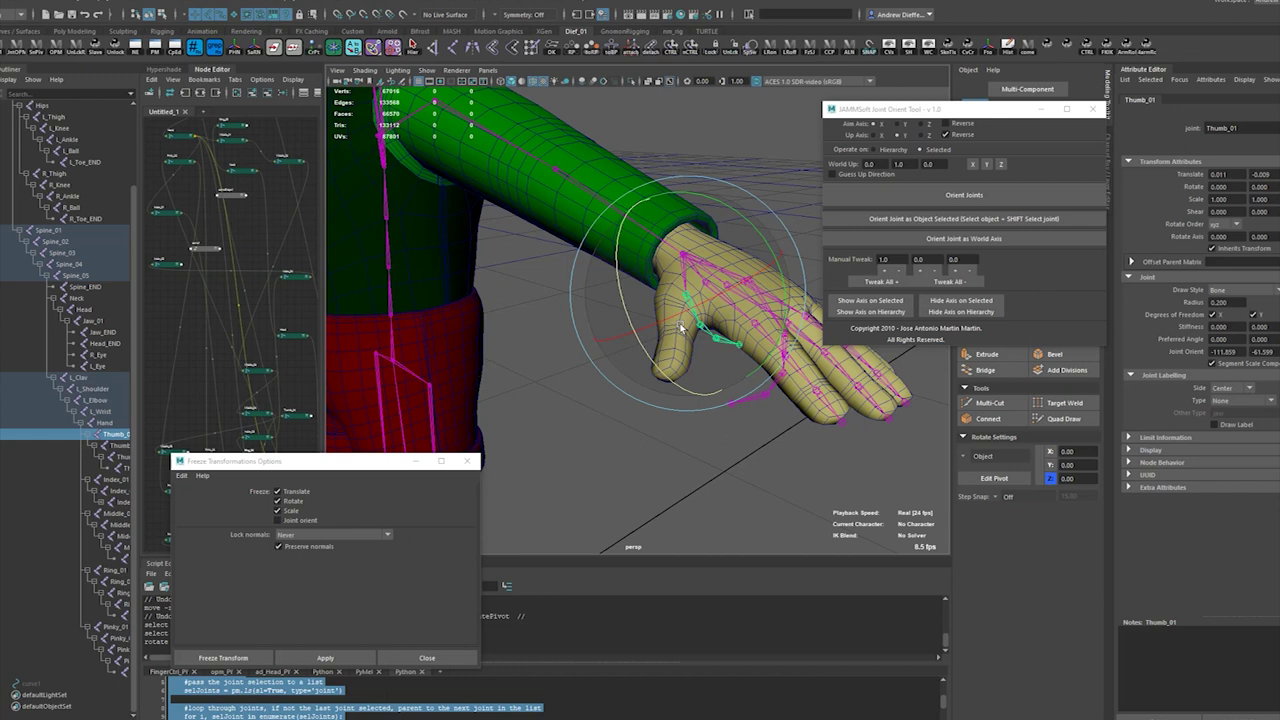
pyautogui.hotkey('ctrl', 'z')
# Step: Select Thumb_01 again and move it within the palm to about 0.006, -0.009, 0.006
pyautogui.click(717, 458)
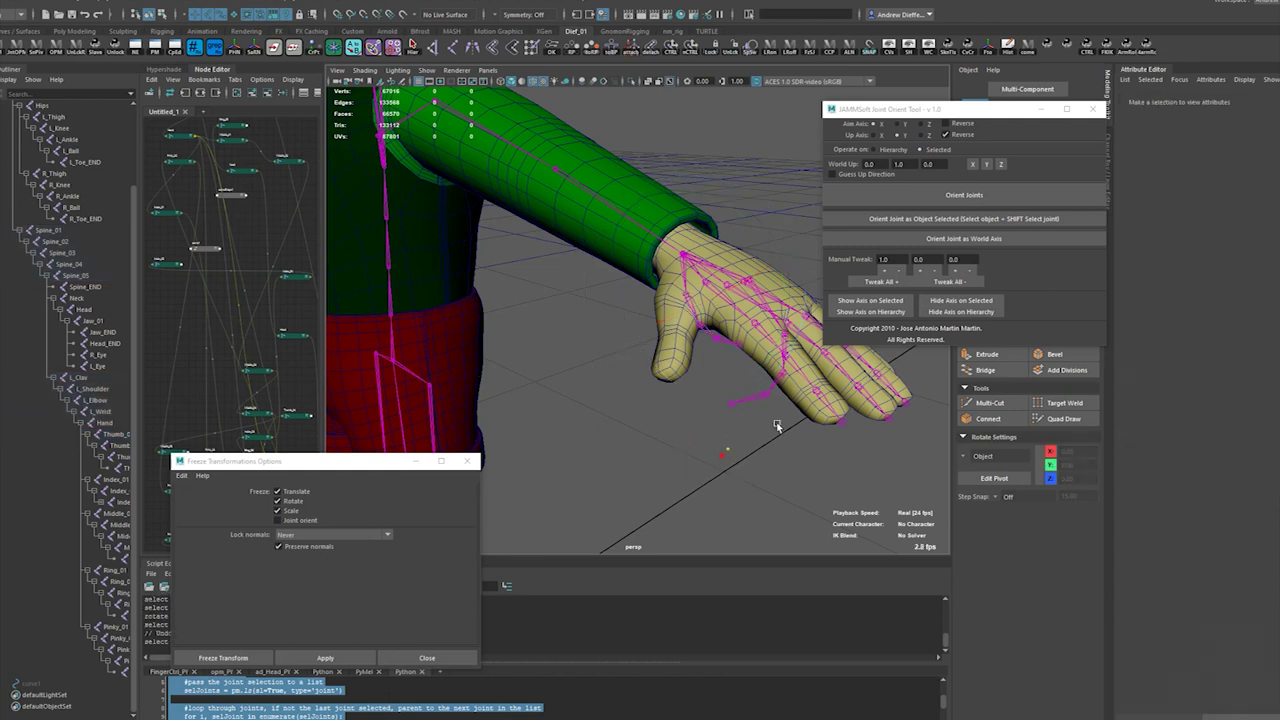
pyautogui.click(697, 320)
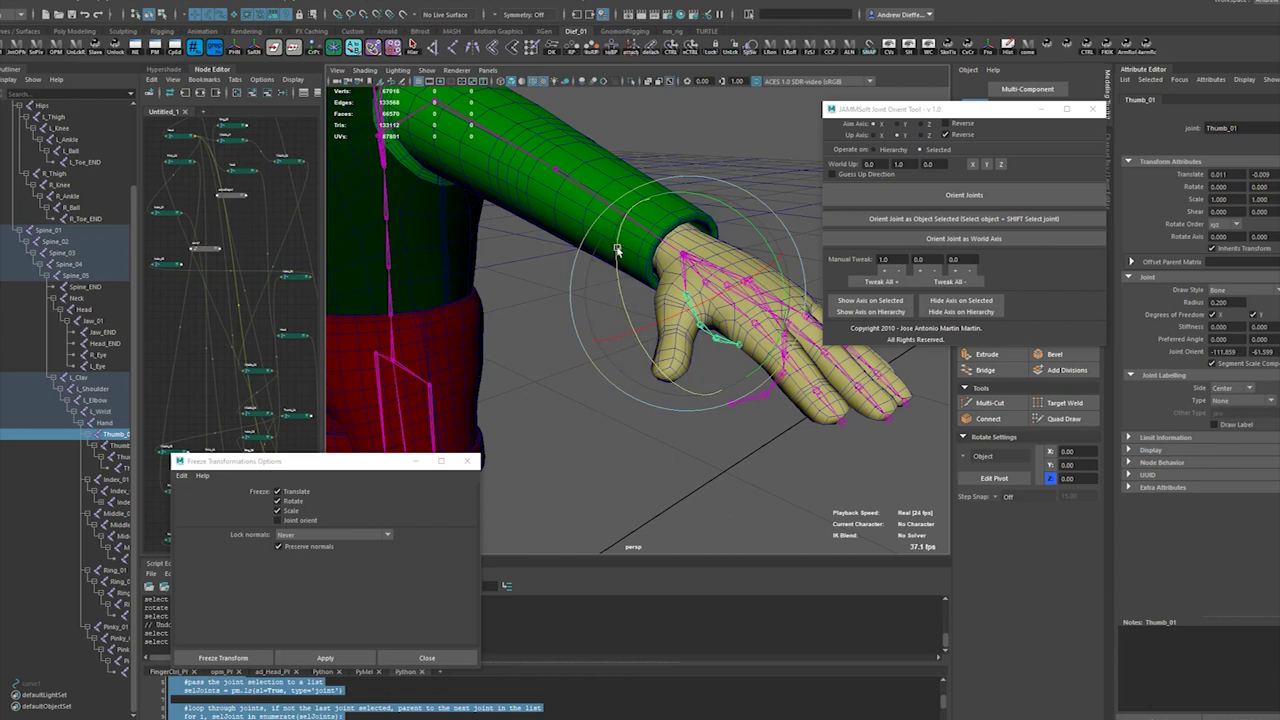
pyautogui.moveTo(618, 250); pyautogui.dragTo(716, 445)
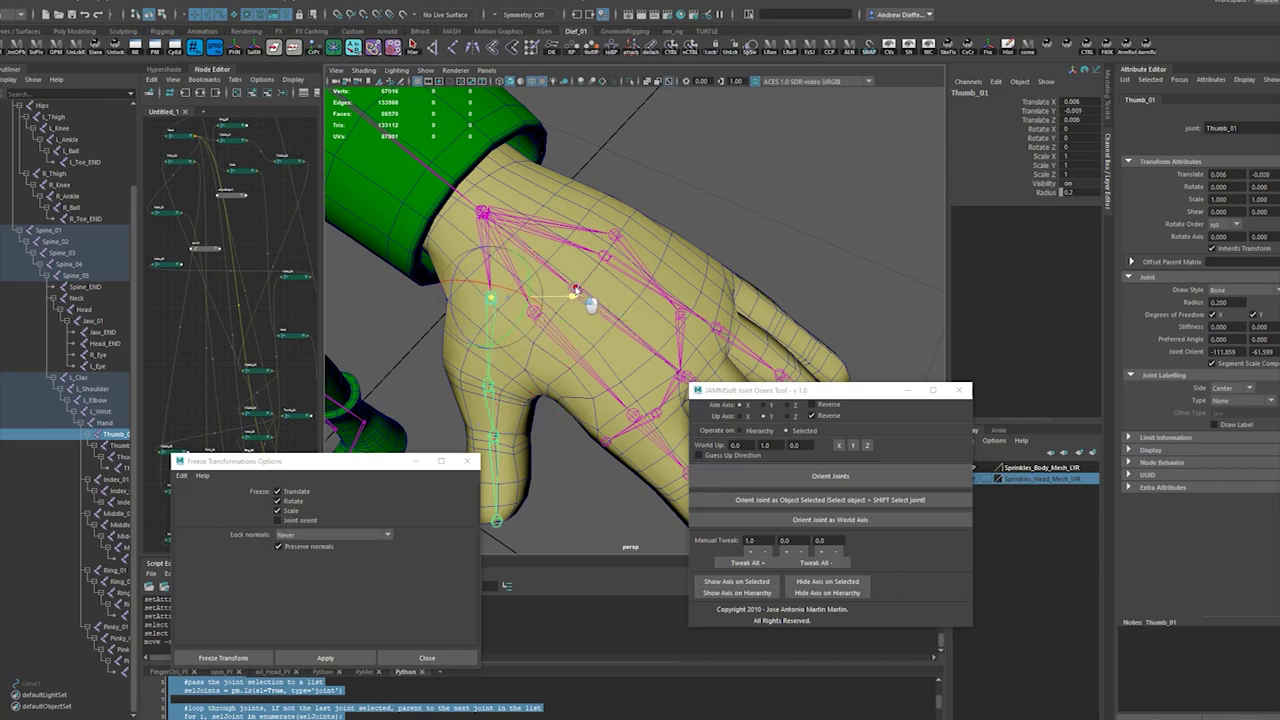
# Step: Select Index_01 at the base of the index finger and adjust the Move tool's axis and transform settings
pyautogui.click(578, 360)
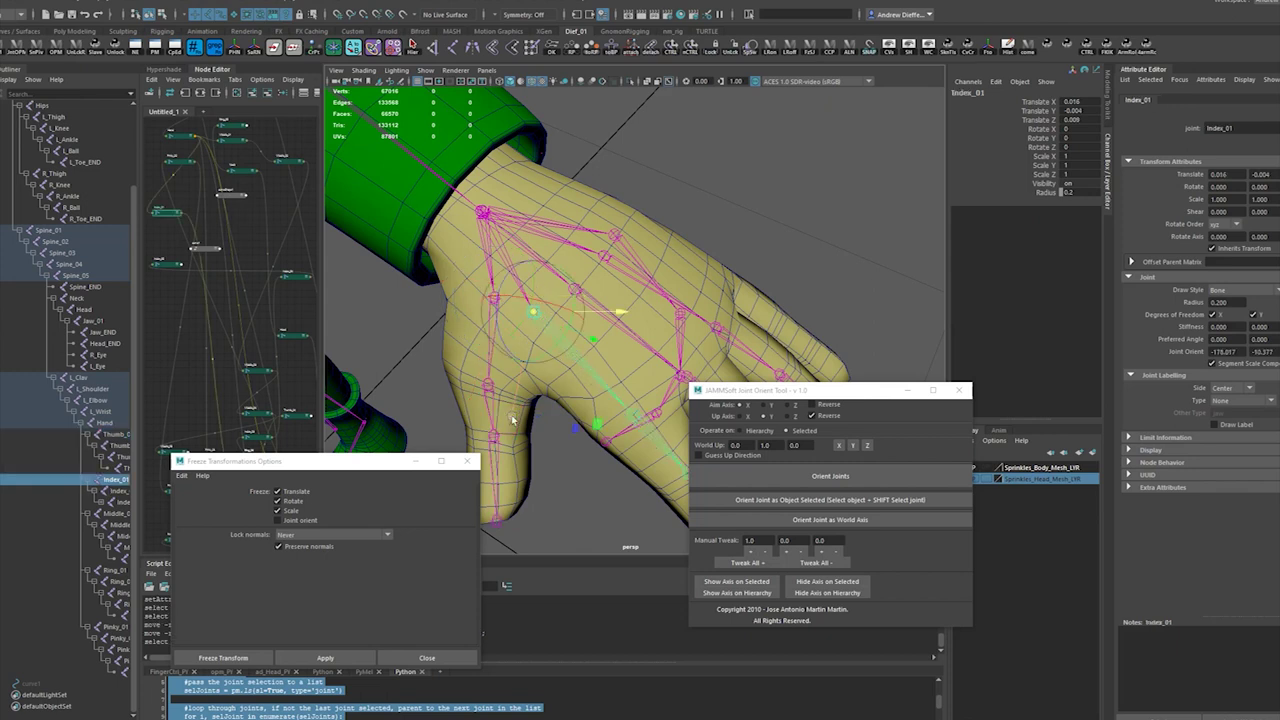
pyautogui.keyDown('alt'); pyautogui.moveTo(551, 367); pyautogui.dragTo(624, 346); pyautogui.keyUp('alt')
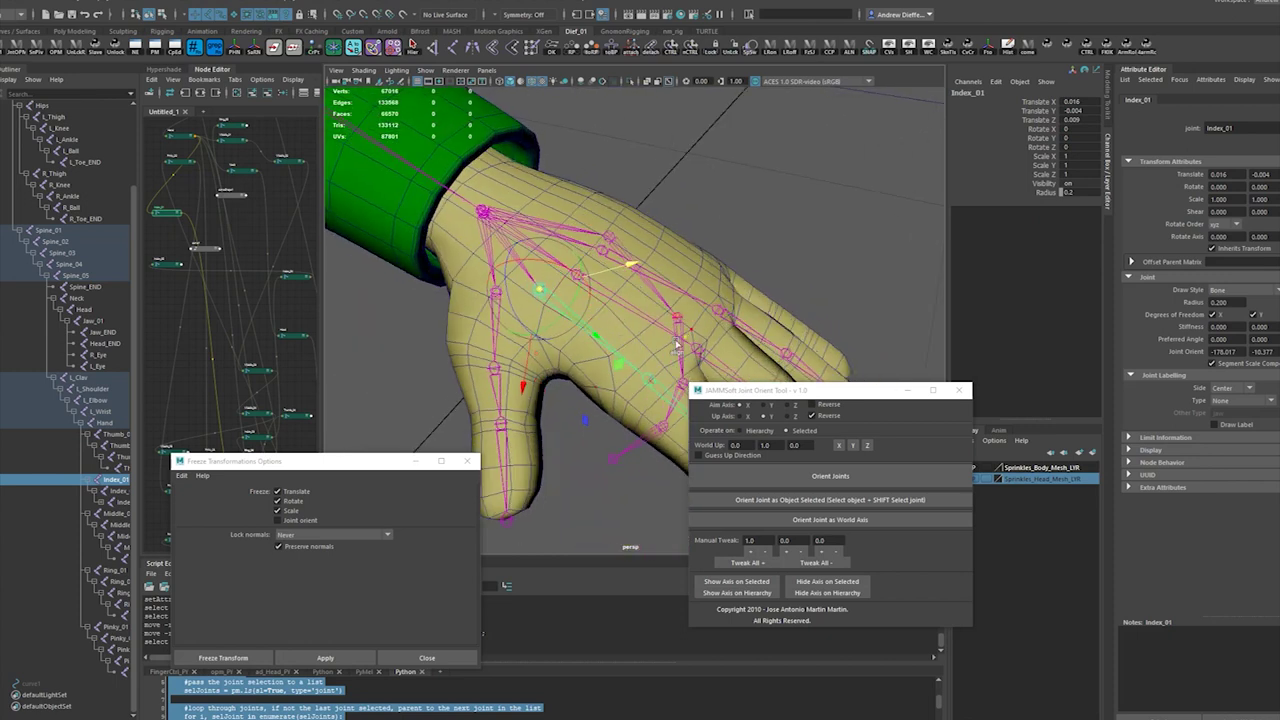
pyautogui.keyDown('alt'); pyautogui.moveTo(616, 357); pyautogui.dragTo(560, 377); pyautogui.keyUp('alt')
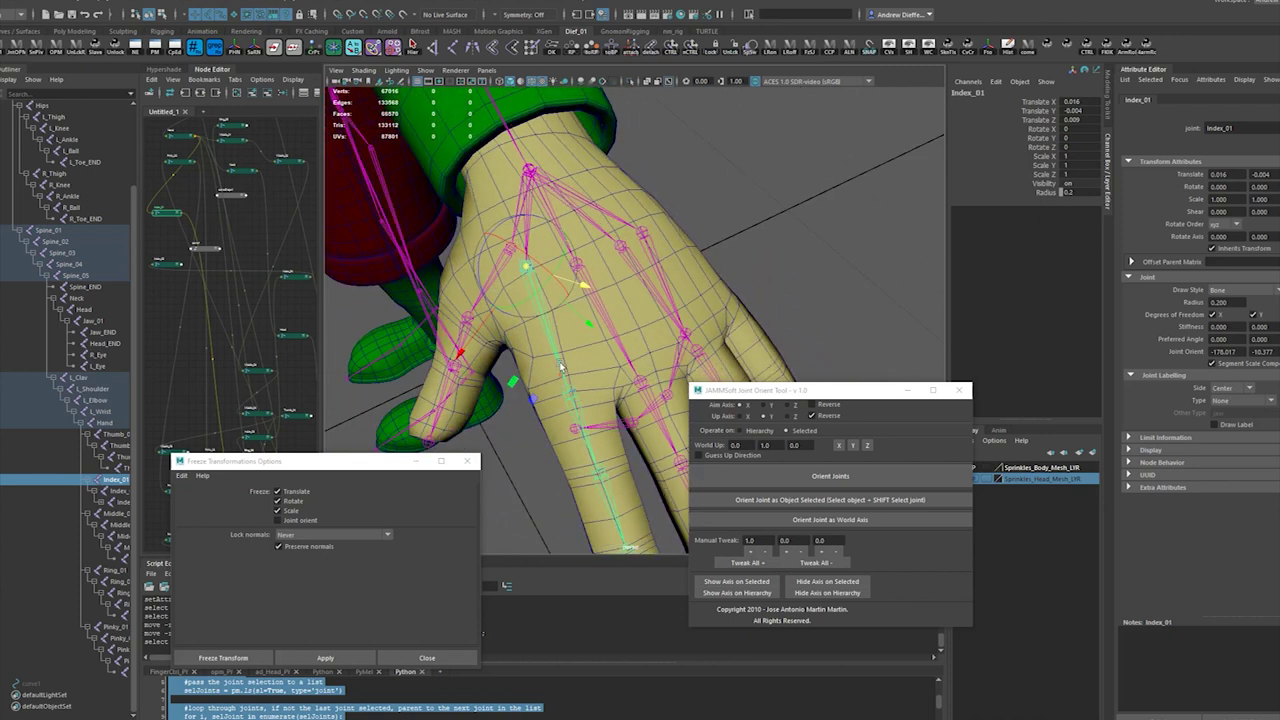
pyautogui.press('w')
pyautogui.click(561, 366)
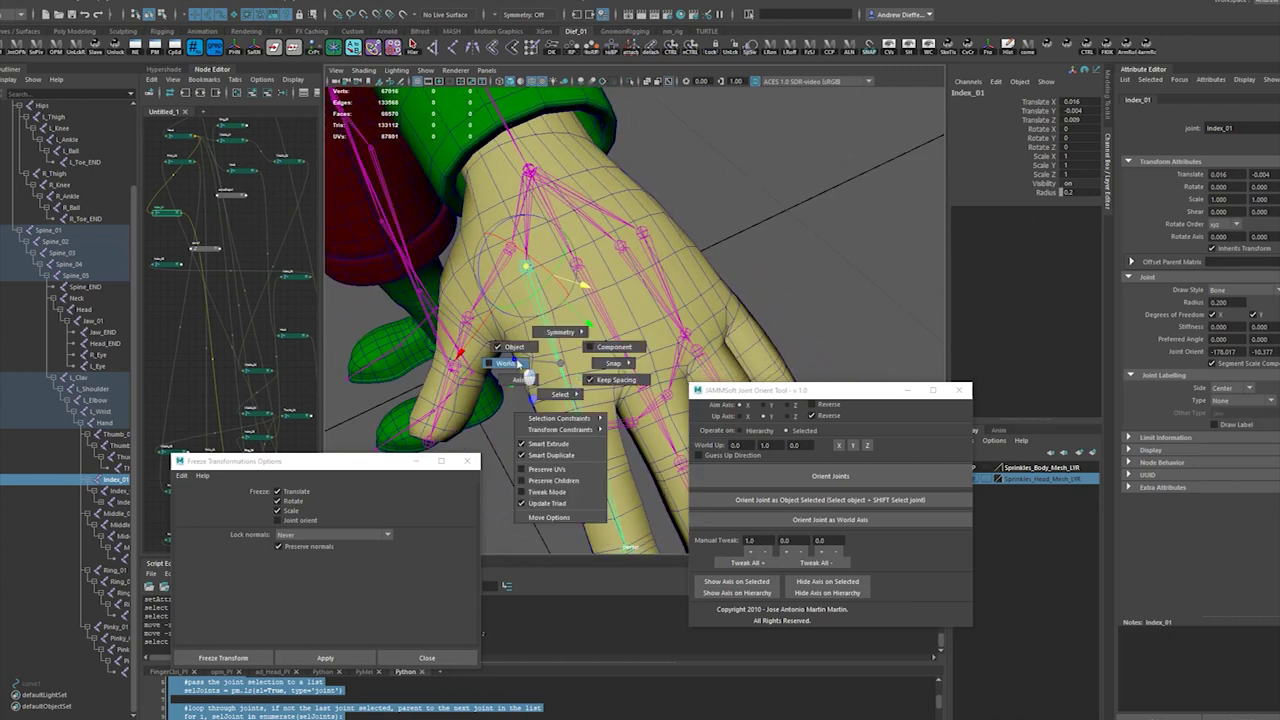
pyautogui.click(597, 349)
pyautogui.press('w')
pyautogui.moveTo(548, 350); pyautogui.dragTo(673, 336)
pyautogui.press('w')
pyautogui.rightClick(648, 335)
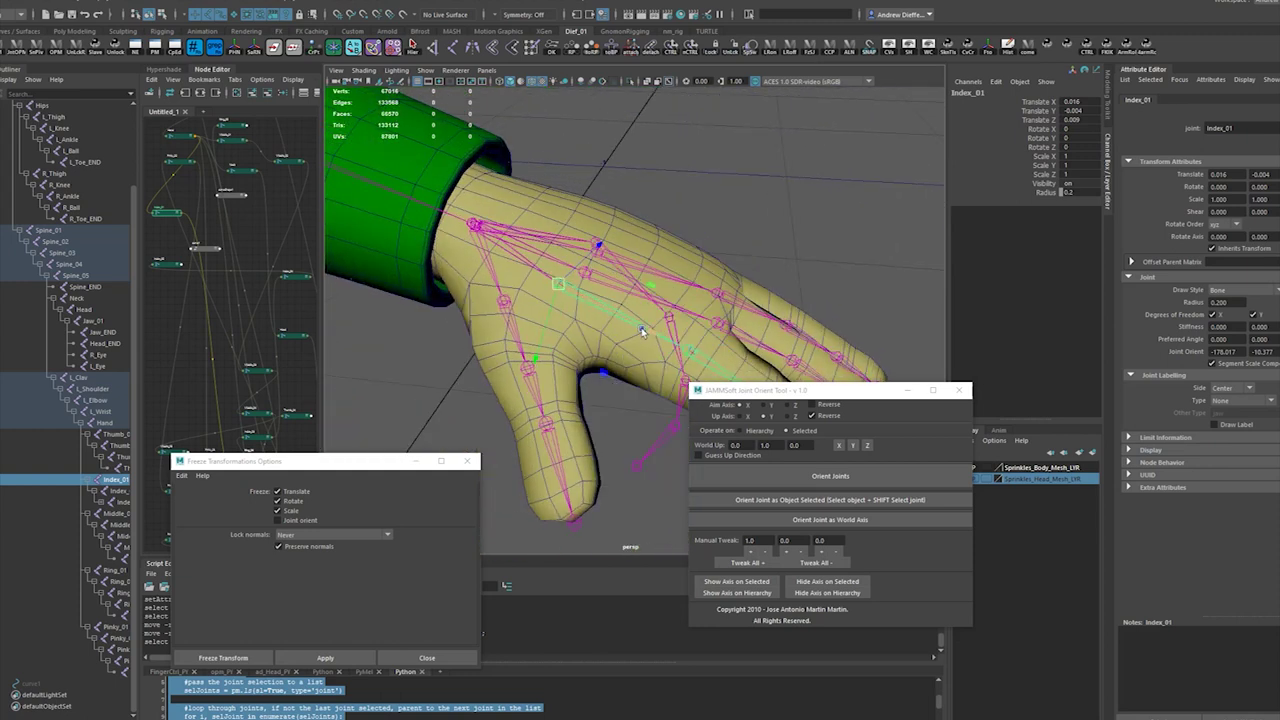
# Step: Slide Index_01 along its finger bone toward the knuckle, redoing the first placement
pyautogui.press('e')
pyautogui.moveTo(652, 338); pyautogui.dragTo(680, 346)
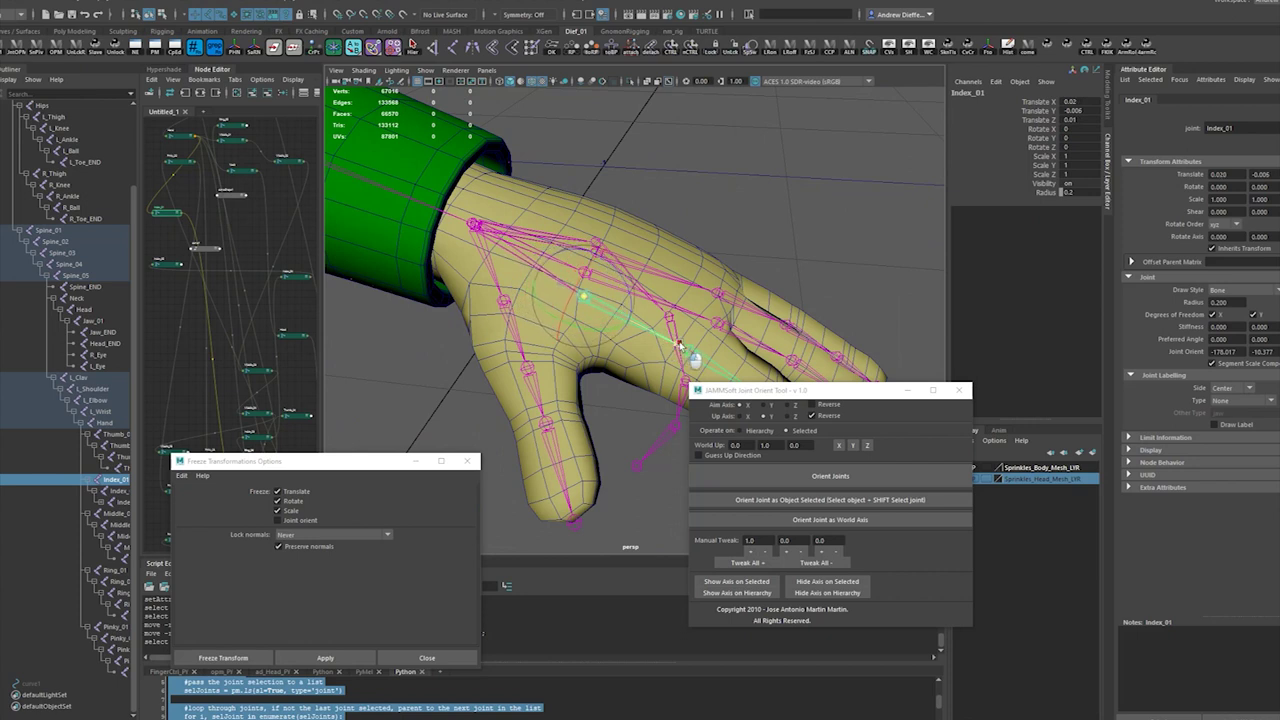
pyautogui.hotkey('ctrl', 'z')
pyautogui.moveTo(678, 348)
pyautogui.mouseDown()
pyautogui.moveTo(664, 346)
pyautogui.moveTo(690, 364)
pyautogui.moveTo(677, 347)
pyautogui.moveTo(666, 360)
pyautogui.mouseUp()
pyautogui.press('r')
# Step: Adjust Middle_01 along its finger bone and shift Ring_01 toward its knuckle to about 0.022, -0.008, -0.007
pyautogui.click(622, 293)
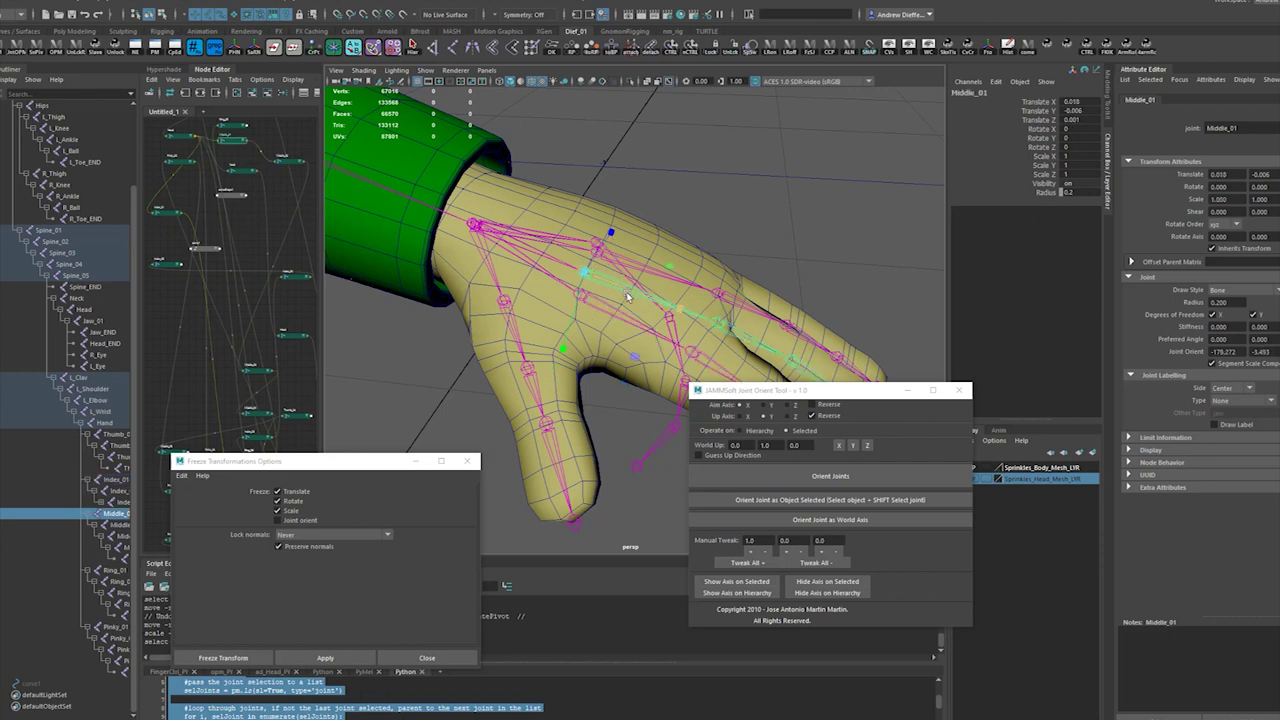
pyautogui.moveTo(687, 312); pyautogui.dragTo(623, 303)
pyautogui.click(651, 307)
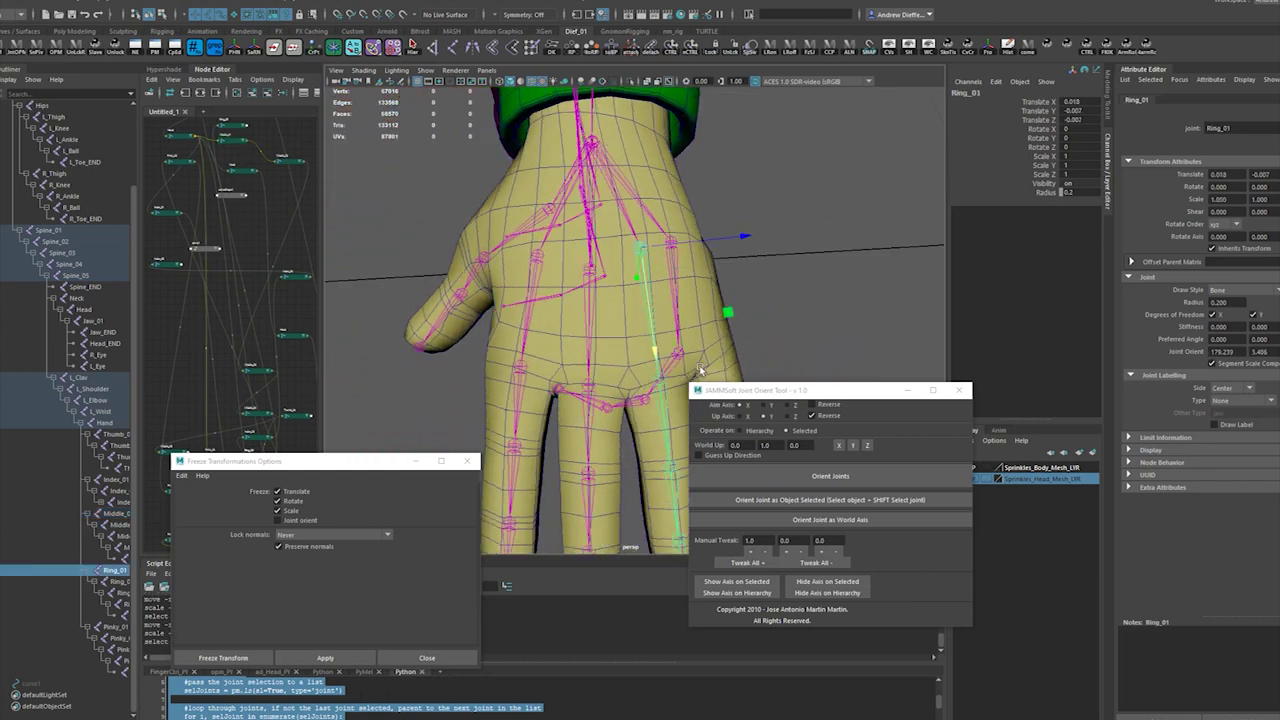
pyautogui.moveTo(657, 357)
pyautogui.mouseDown(button='middle')
pyautogui.moveTo(674, 380)
pyautogui.moveTo(656, 357)
pyautogui.mouseUp(button='middle')
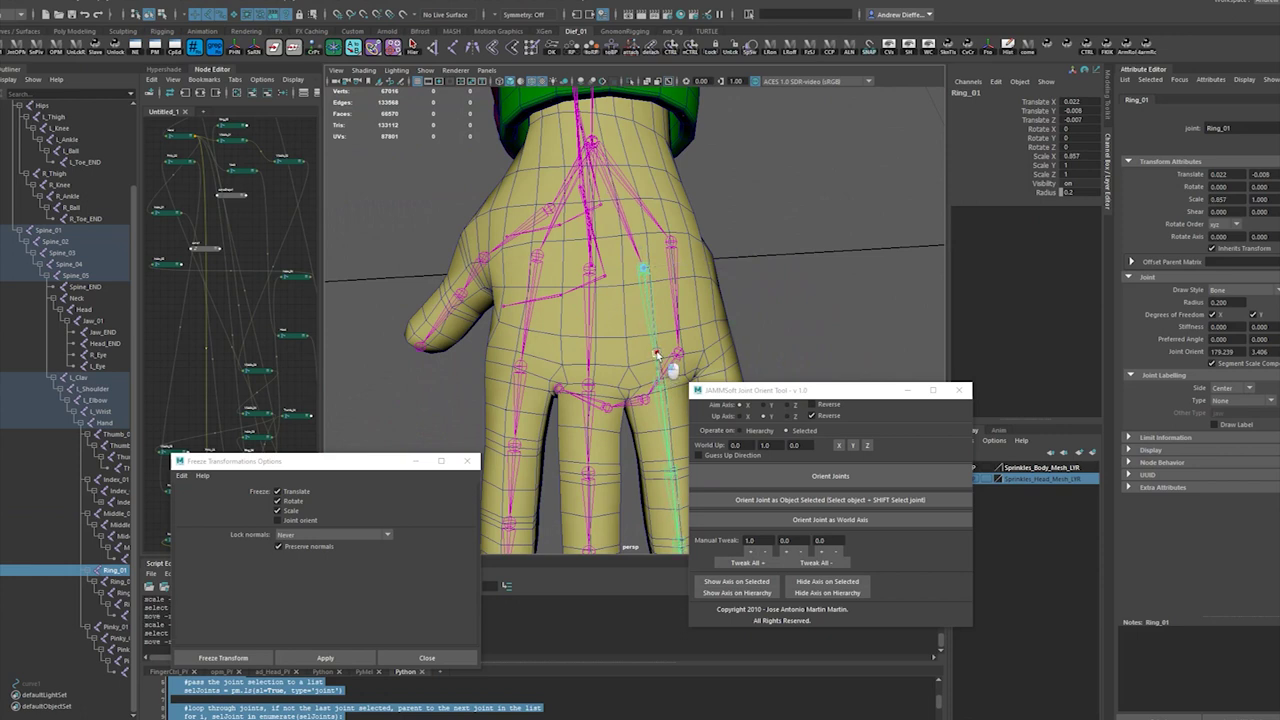
# Step: Freeze the translate, rotate and scale transformations of Ring_01
pyautogui.press('w')
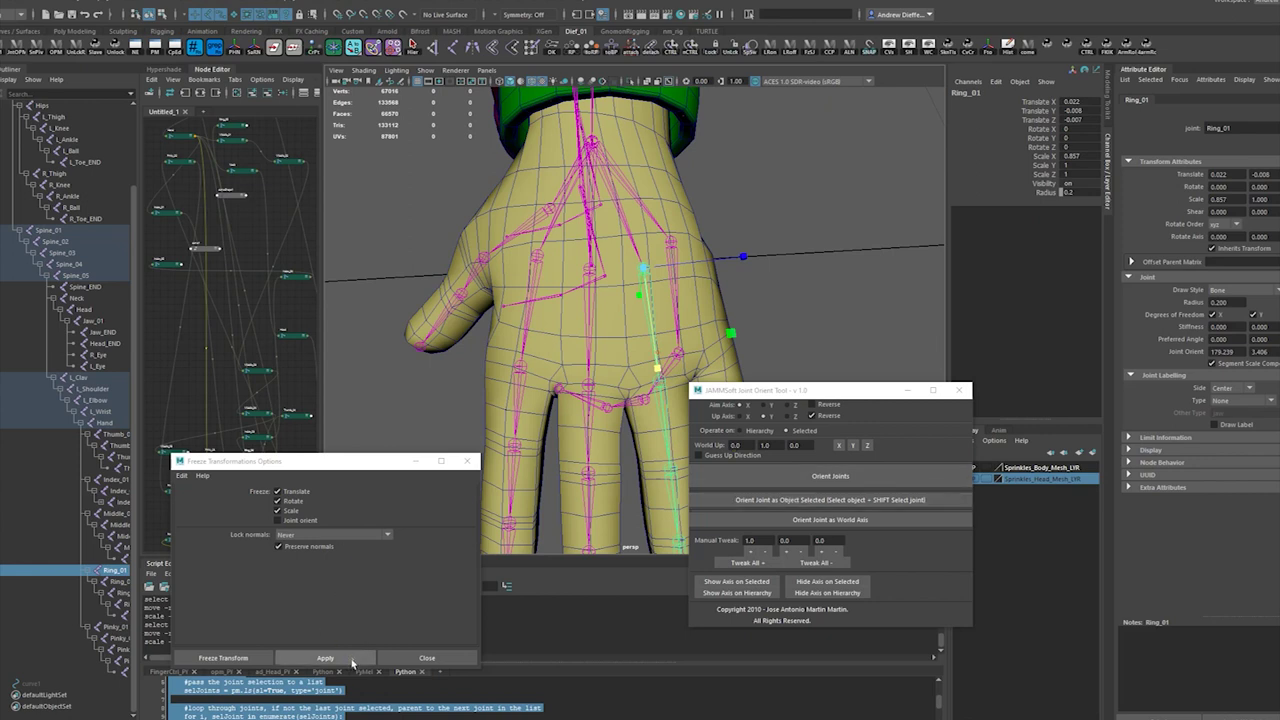
pyautogui.click(352, 660)
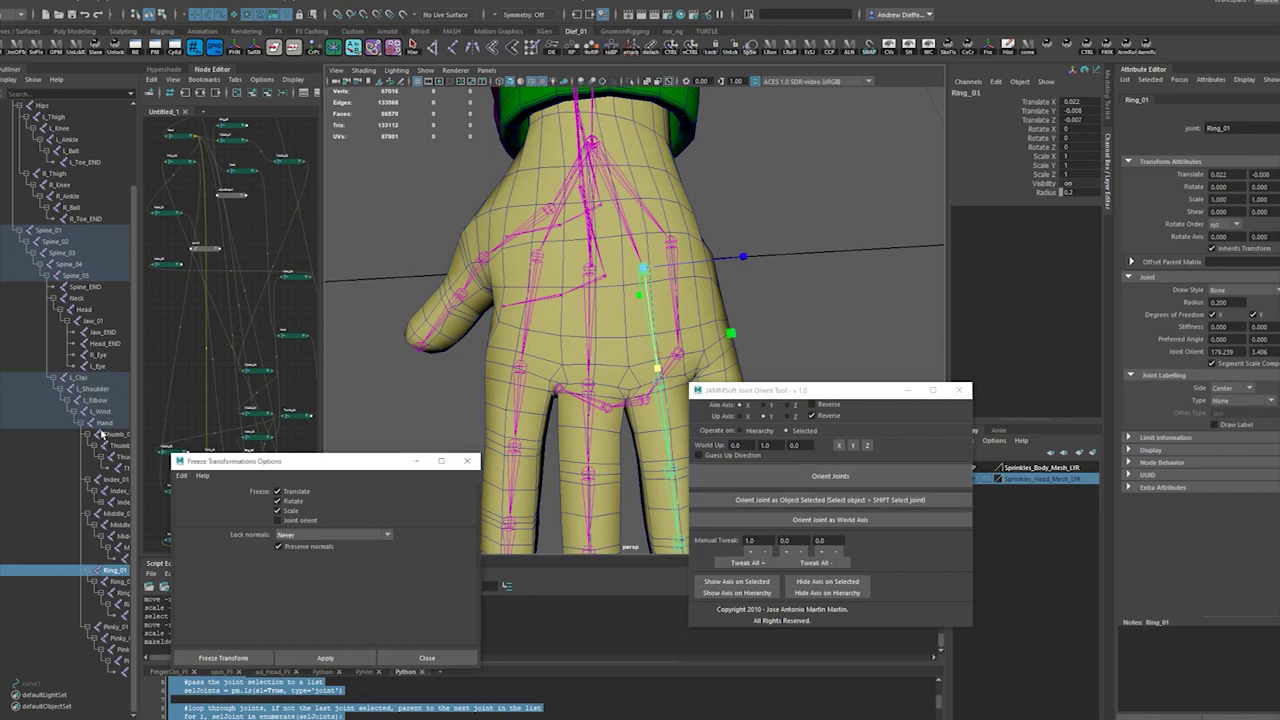
# Step: Try freezing the Hand joint's transformations, inspect Pinky_01 and Pinky_02, and undo back to before the freeze
pyautogui.click(104, 423)
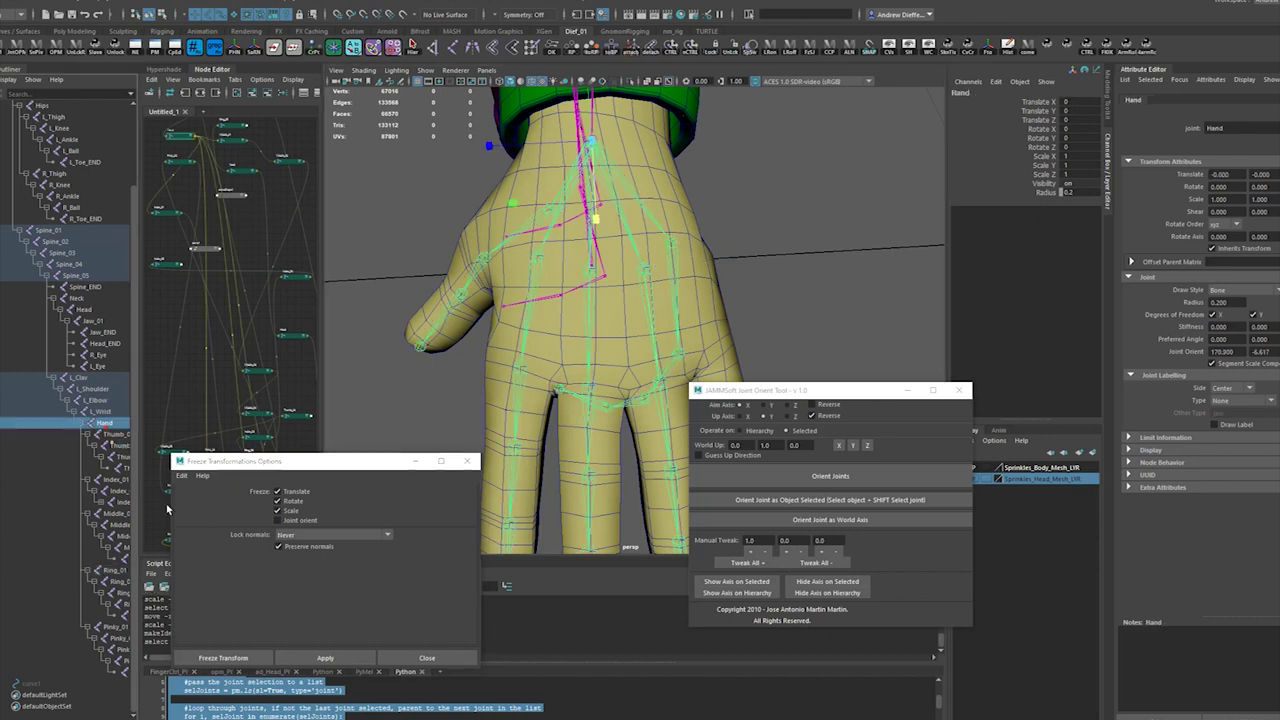
pyautogui.click(325, 658)
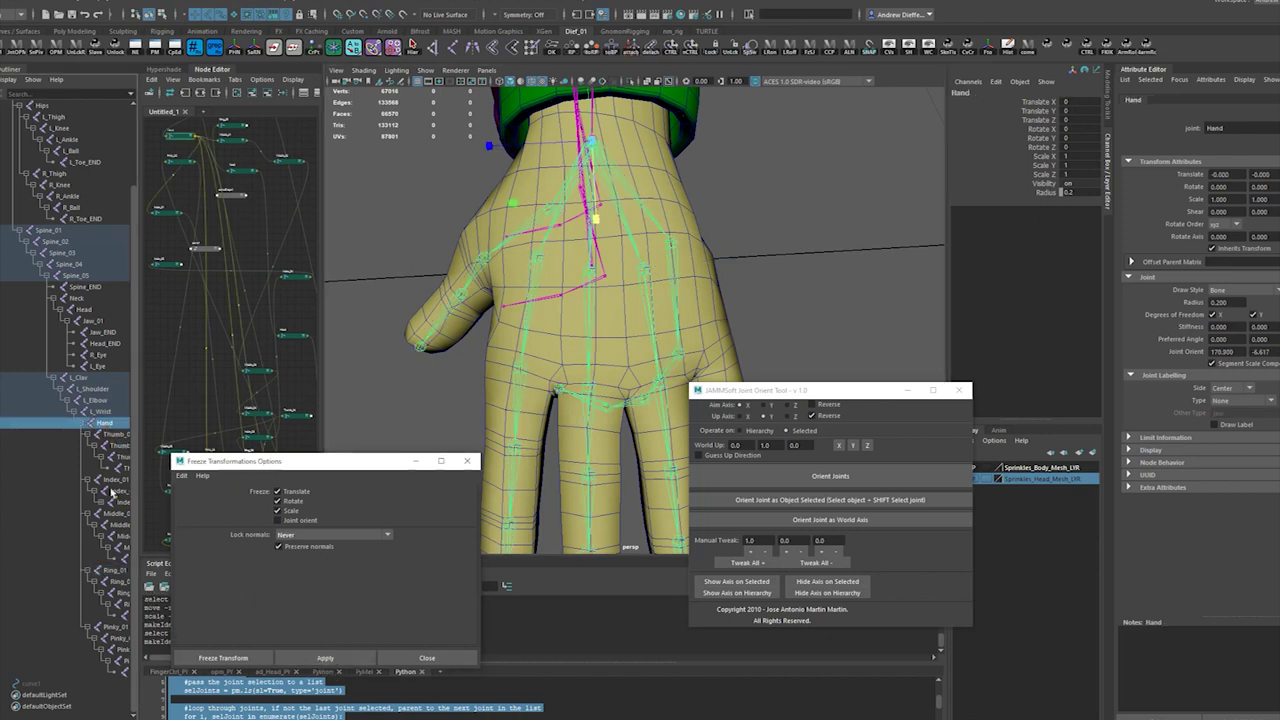
pyautogui.click(119, 627)
pyautogui.click(120, 640)
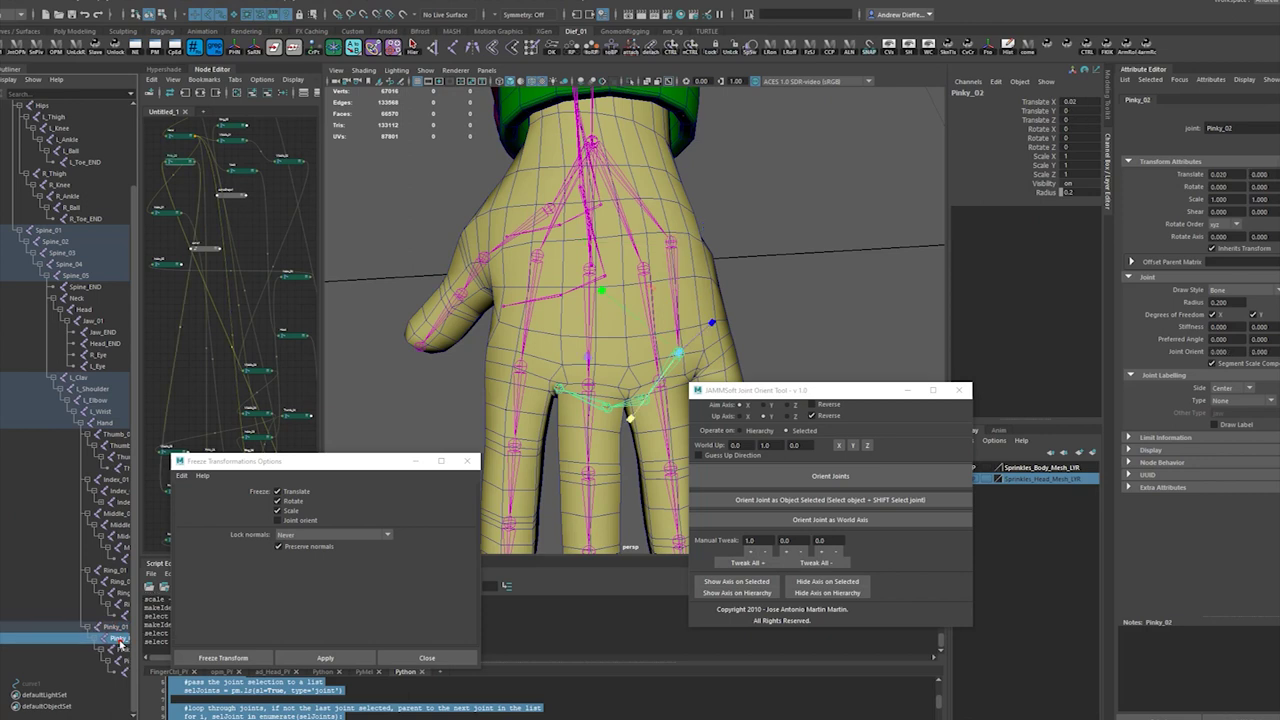
pyautogui.click(114, 627)
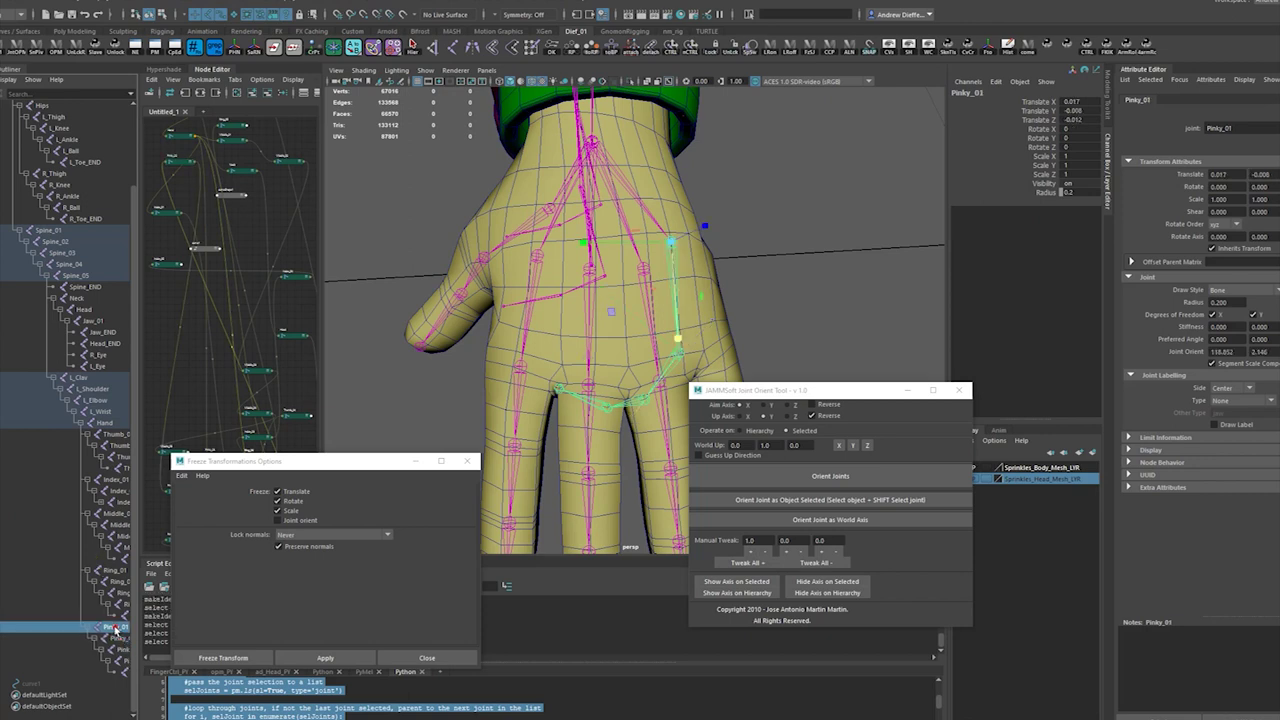
pyautogui.keyDown('alt'); pyautogui.moveTo(840, 298); pyautogui.dragTo(809, 288); pyautogui.keyUp('alt')
pyautogui.hotkey('ctrl', 'z')
pyautogui.hotkey('ctrl', 'z')
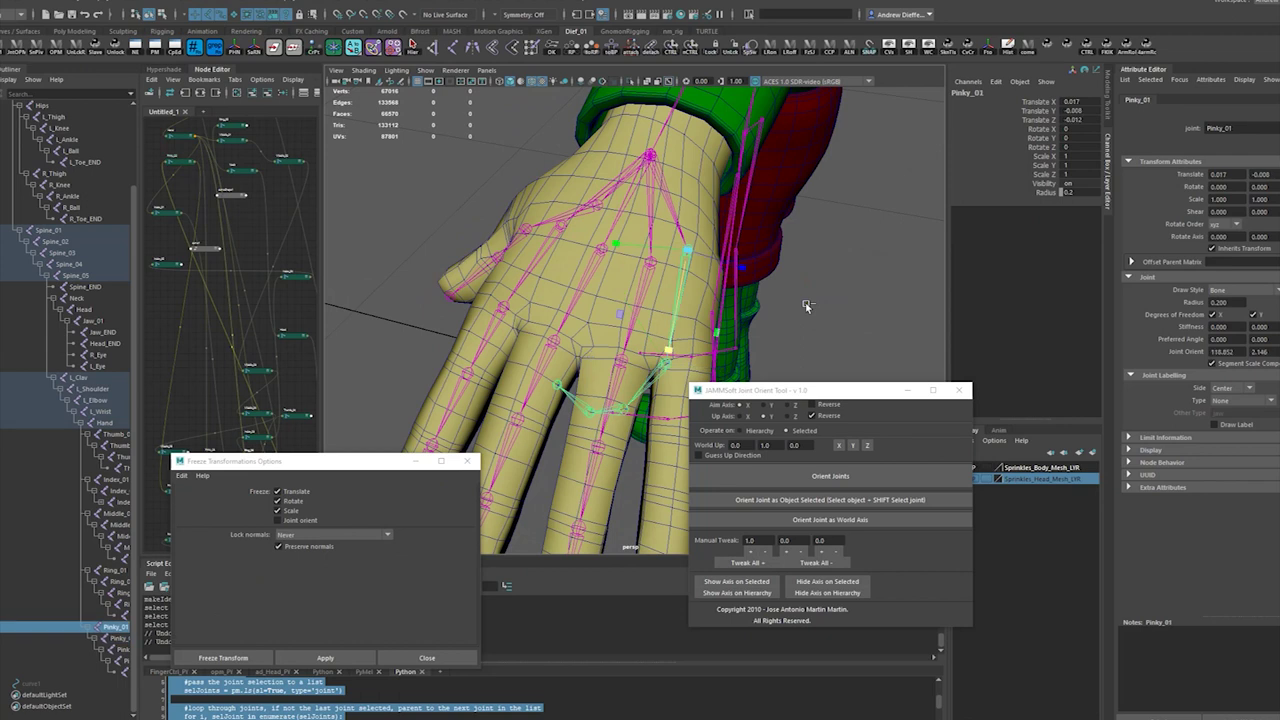
pyautogui.hotkey('ctrl', 'z')
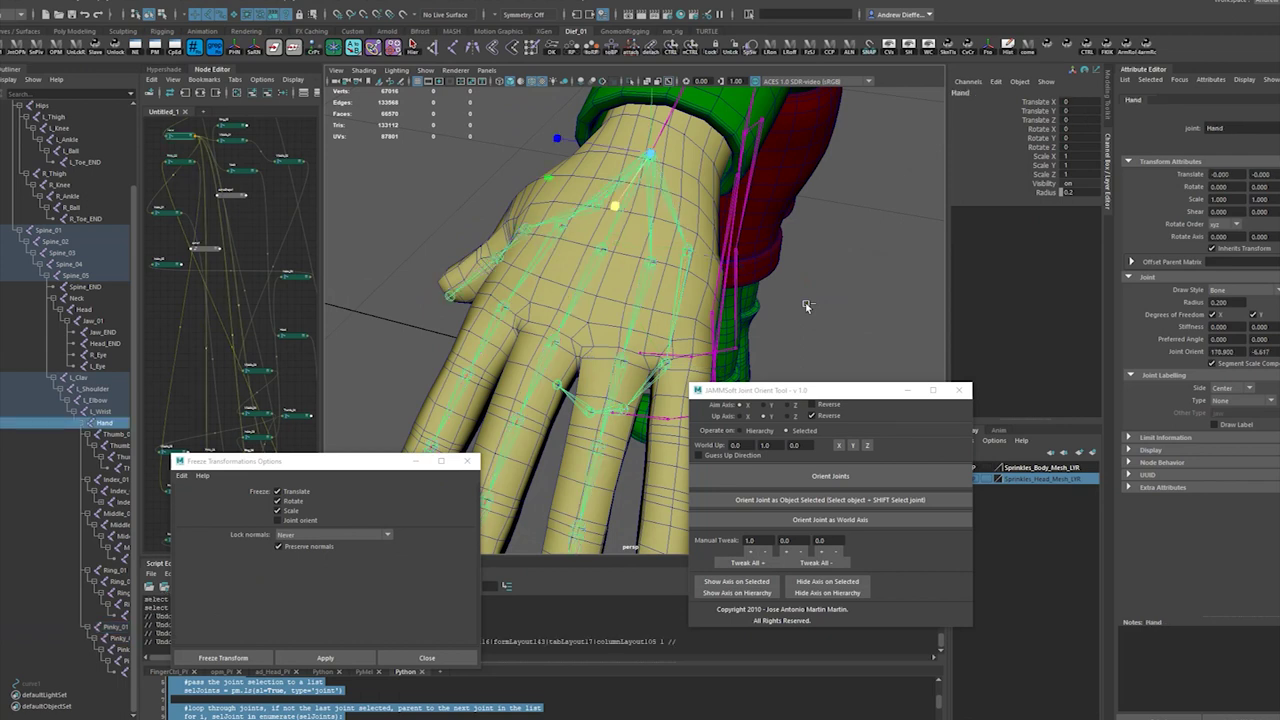
# Step: Freeze the translate, rotate and scale transformations of Ring_01 and Middle_01
pyautogui.click(808, 306)
pyautogui.click(680, 290)
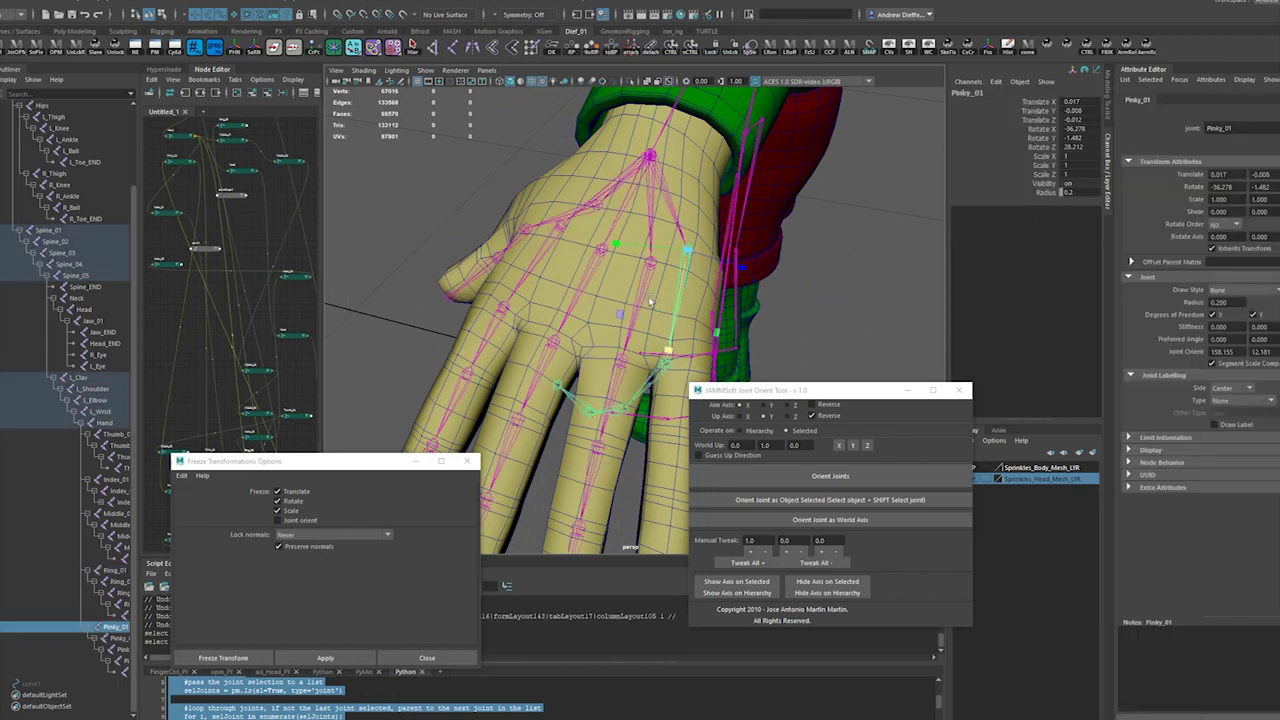
pyautogui.click(326, 658)
pyautogui.click(569, 303)
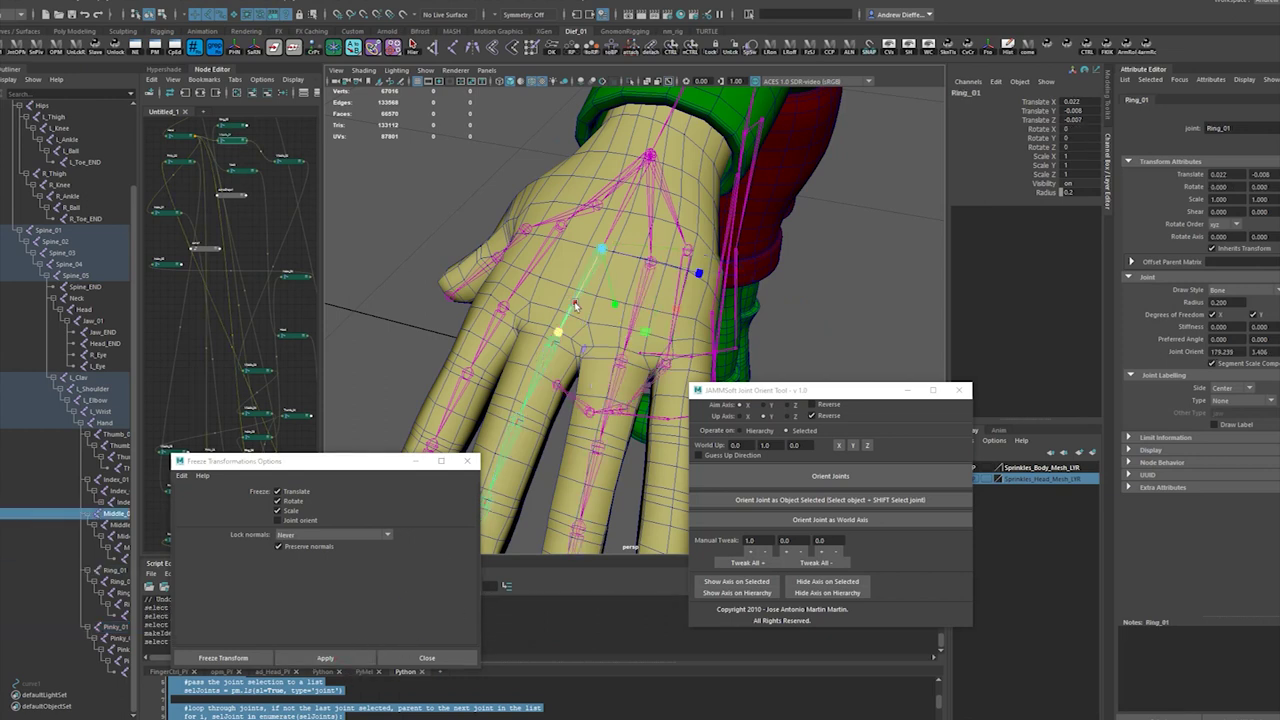
pyautogui.click(326, 658)
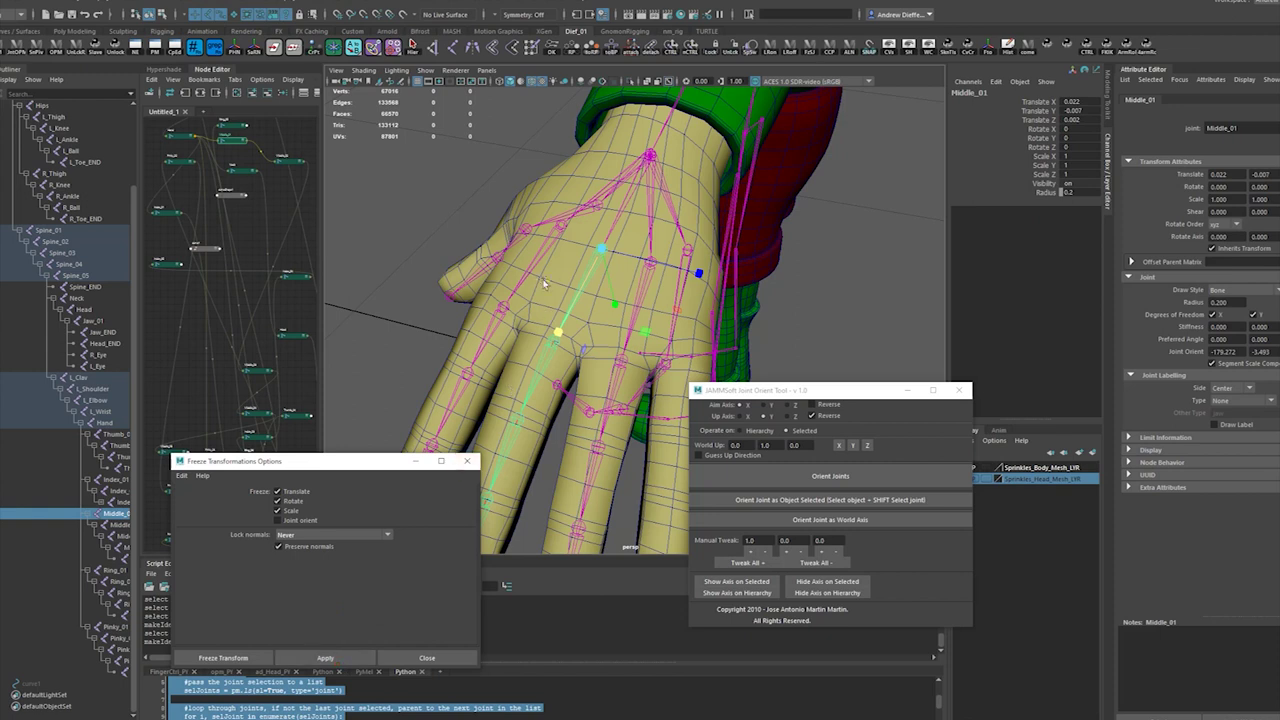
# Step: Rotate Thumb_01 freely to test the thumb's swing into the palm, ending at about 29.4, 3.6, 54.8
pyautogui.keyDown('alt'); pyautogui.moveTo(667, 358); pyautogui.dragTo(630, 276); pyautogui.keyUp('alt')
pyautogui.click(650, 351)
pyautogui.click(512, 284)
pyautogui.press('e')
pyautogui.moveTo(486, 330); pyautogui.dragTo(540, 370)
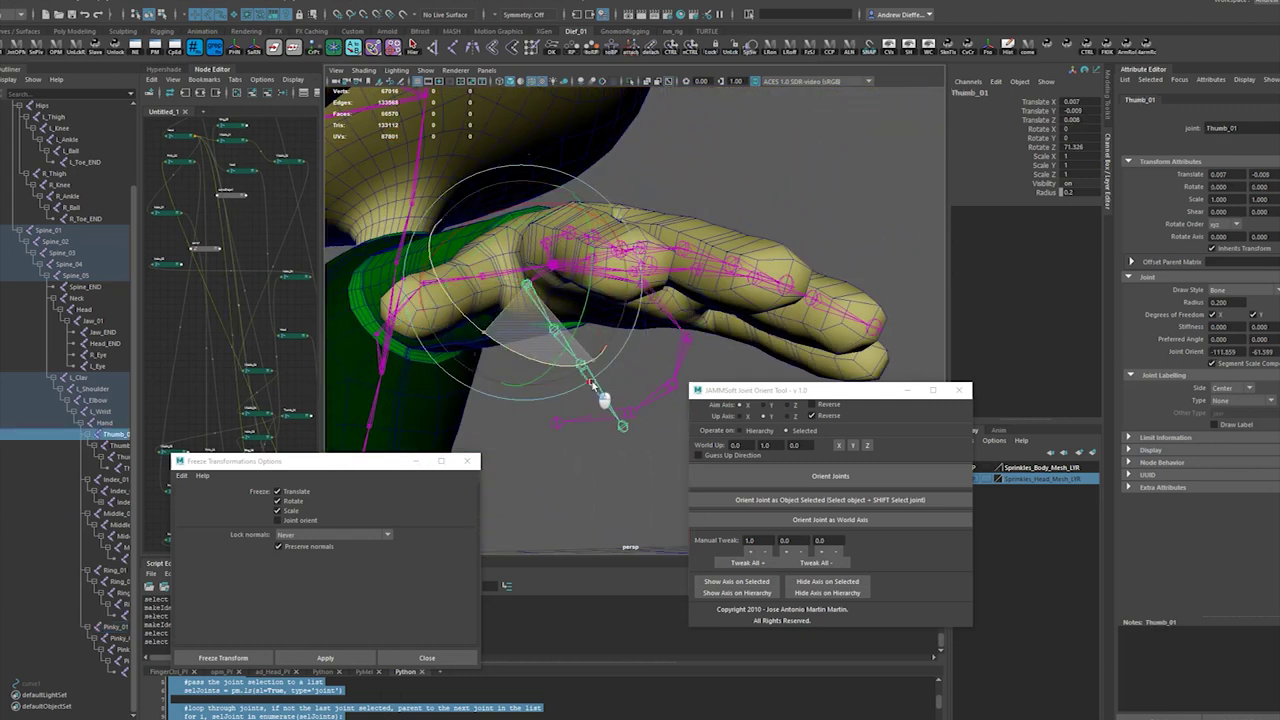
pyautogui.moveTo(597, 383); pyautogui.dragTo(643, 265)
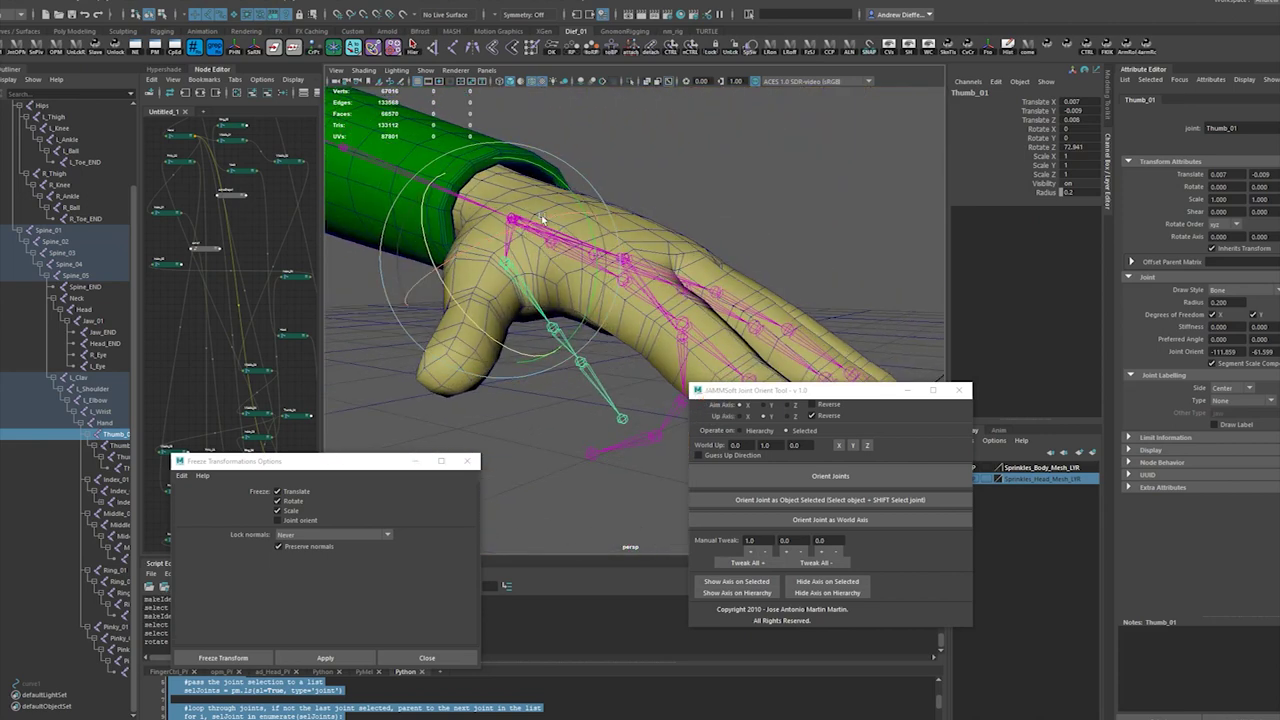
pyautogui.moveTo(541, 219); pyautogui.dragTo(443, 350)
pyautogui.keyDown('alt'); pyautogui.moveTo(482, 312); pyautogui.dragTo(290, 339); pyautogui.keyUp('alt')
pyautogui.moveTo(801, 325)
pyautogui.mouseDown()
pyautogui.moveTo(796, 342)
pyautogui.moveTo(815, 346)
pyautogui.mouseUp()
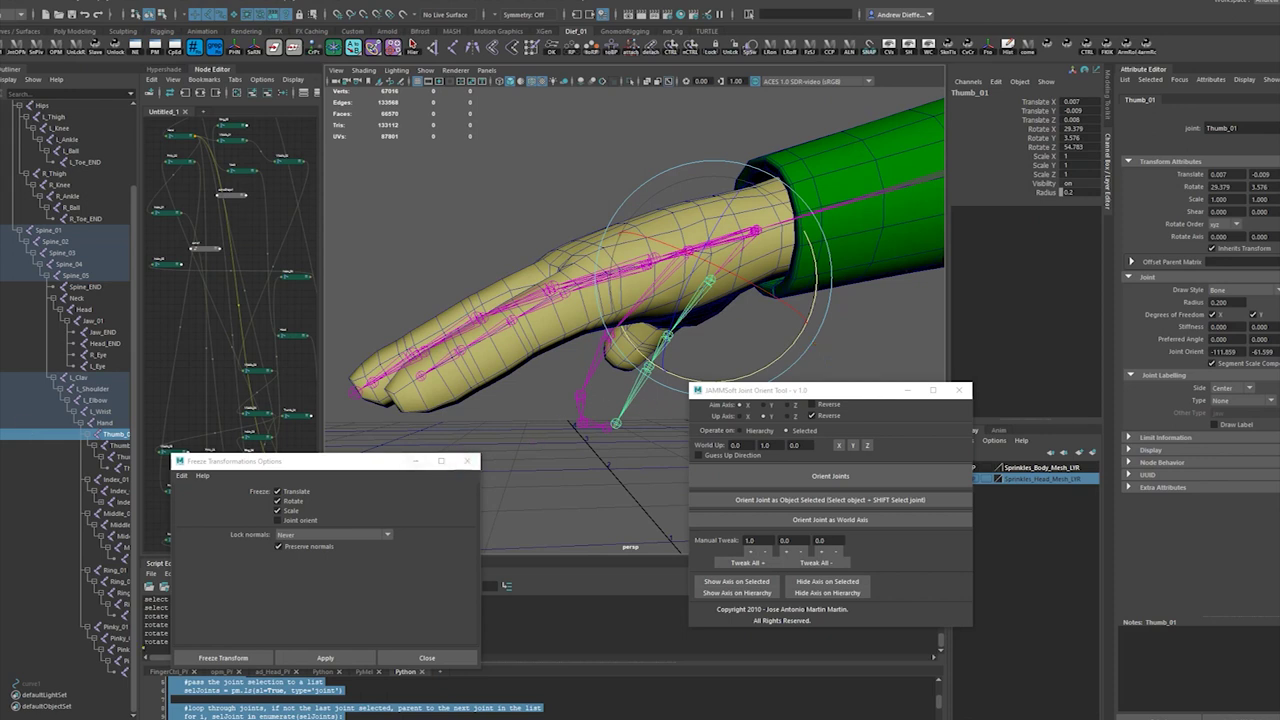
# Step: Select Pinky_02 through Pinky_04 and set their Rotate Z to 0 to straighten the curled finger joints
pyautogui.click(118, 638)
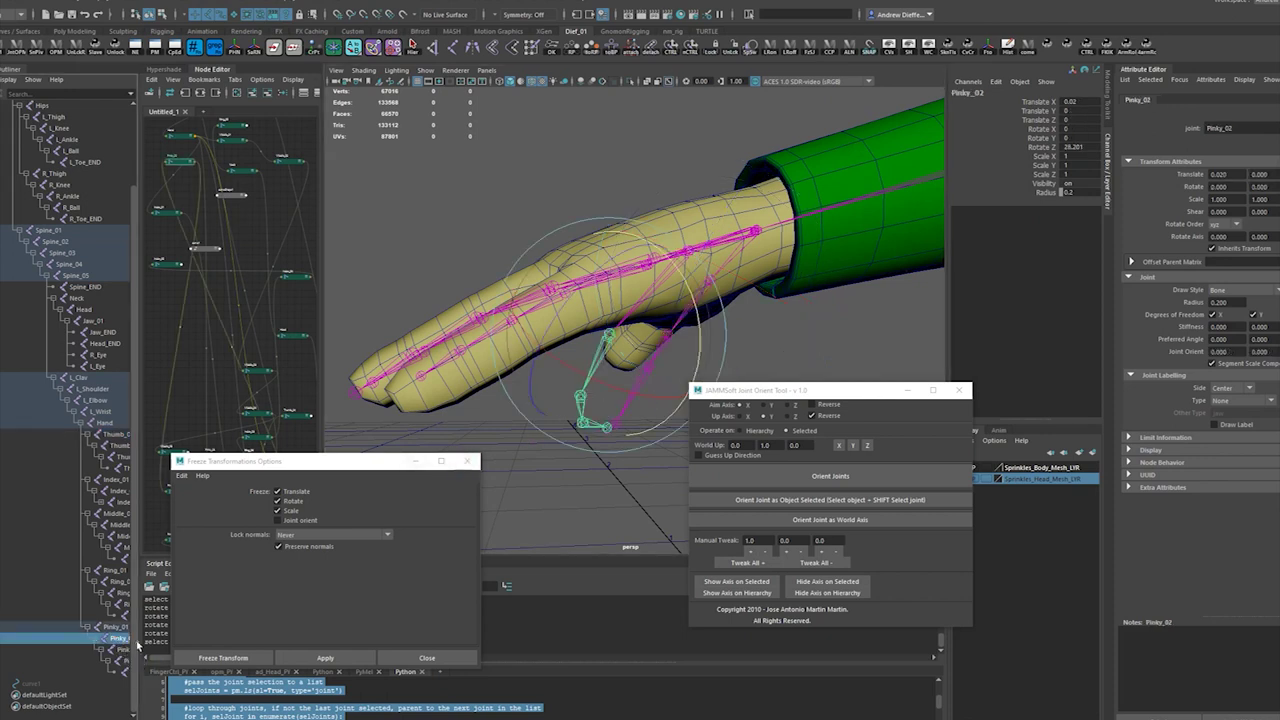
pyautogui.moveTo(139, 641); pyautogui.dragTo(164, 648)
pyautogui.keyDown('shift'); pyautogui.click(145, 662); pyautogui.keyUp('shift')
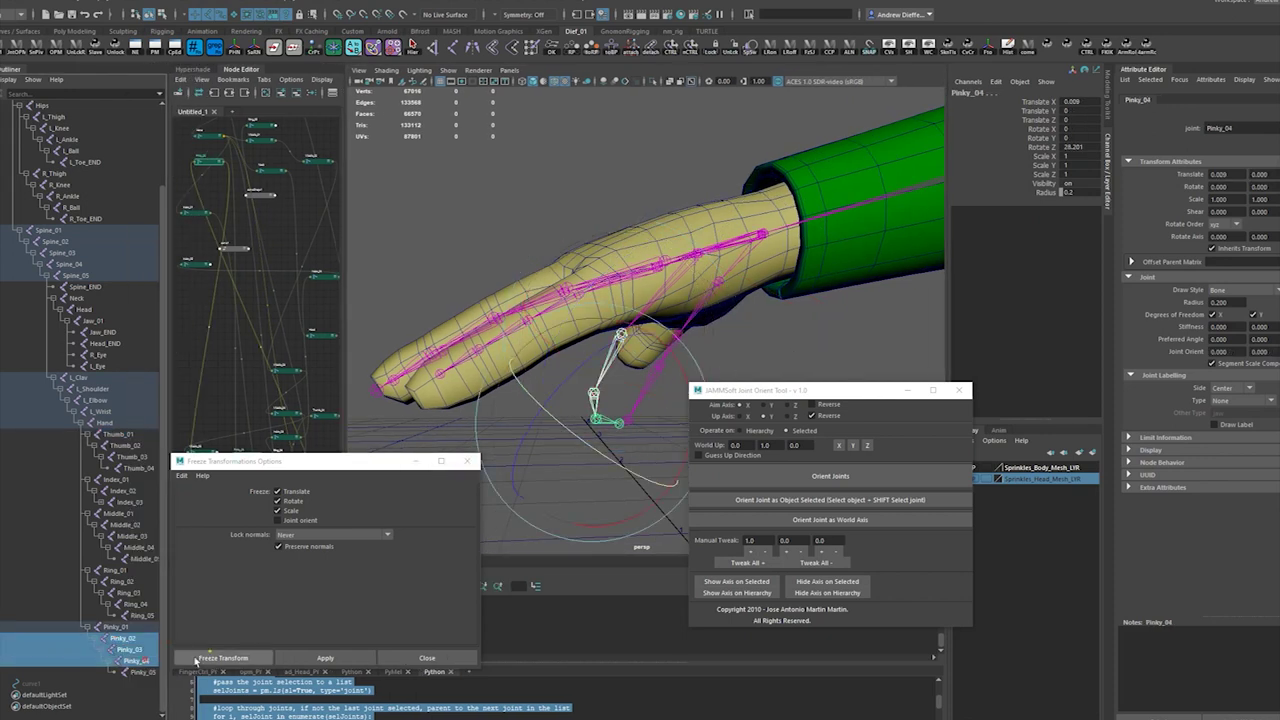
pyautogui.write('0')
pyautogui.press('Return')
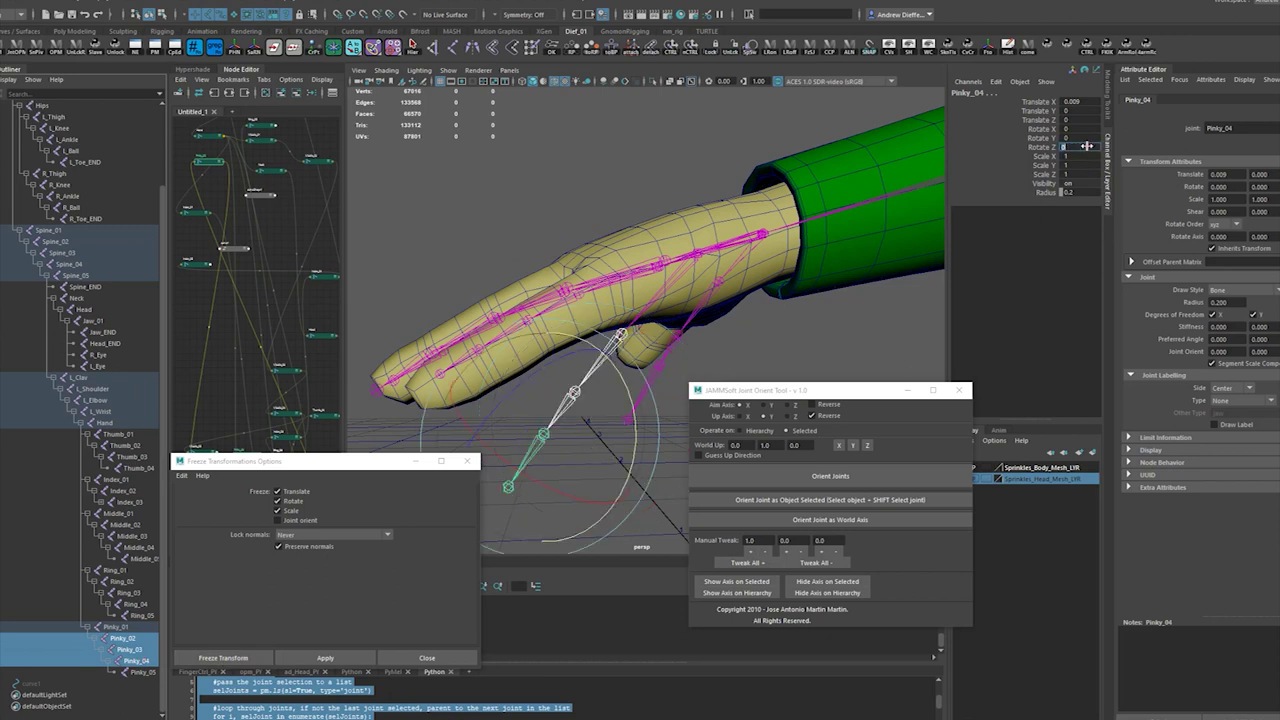
# Step: Select Pinky_01 through Pinky_04 and set Rotate X, Y and Z to 0 on all of them
pyautogui.click(674, 324)
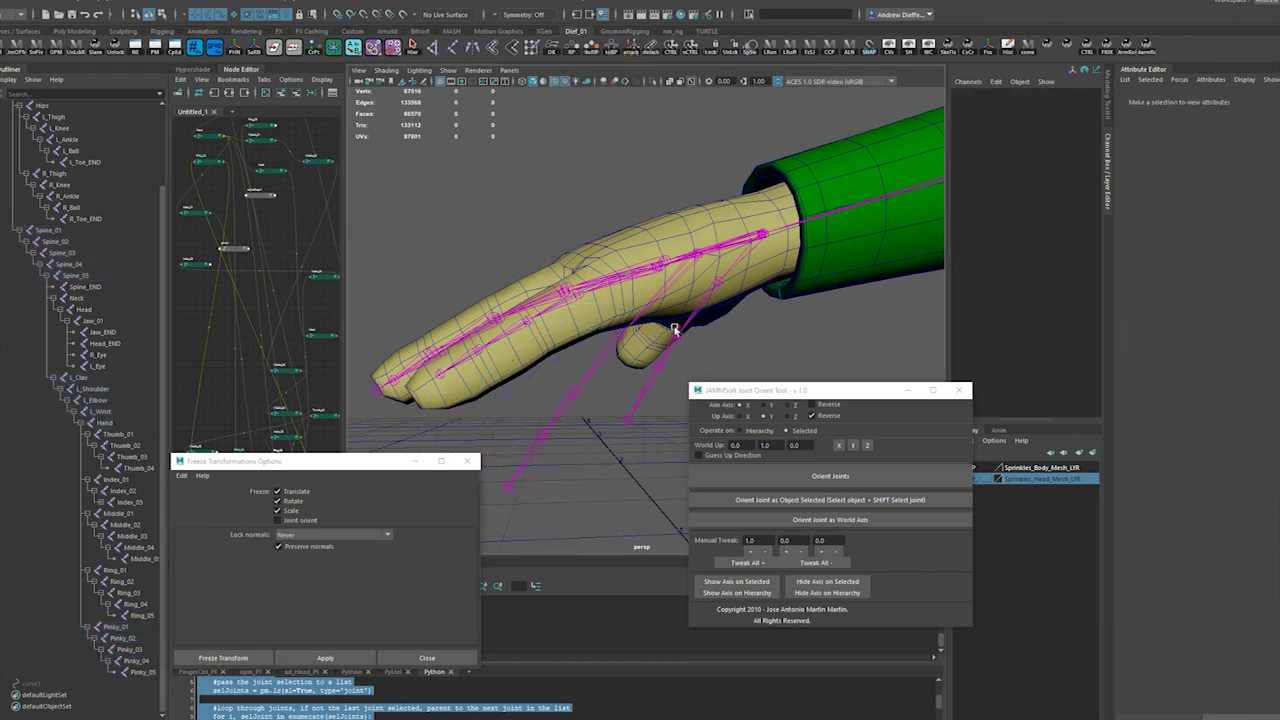
pyautogui.click(604, 354)
pyautogui.moveTo(569, 314); pyautogui.dragTo(738, 391)
pyautogui.moveTo(775, 345); pyautogui.dragTo(793, 317)
pyautogui.click(633, 354)
pyautogui.keyDown('alt'); pyautogui.moveTo(657, 363); pyautogui.dragTo(643, 363); pyautogui.keyUp('alt')
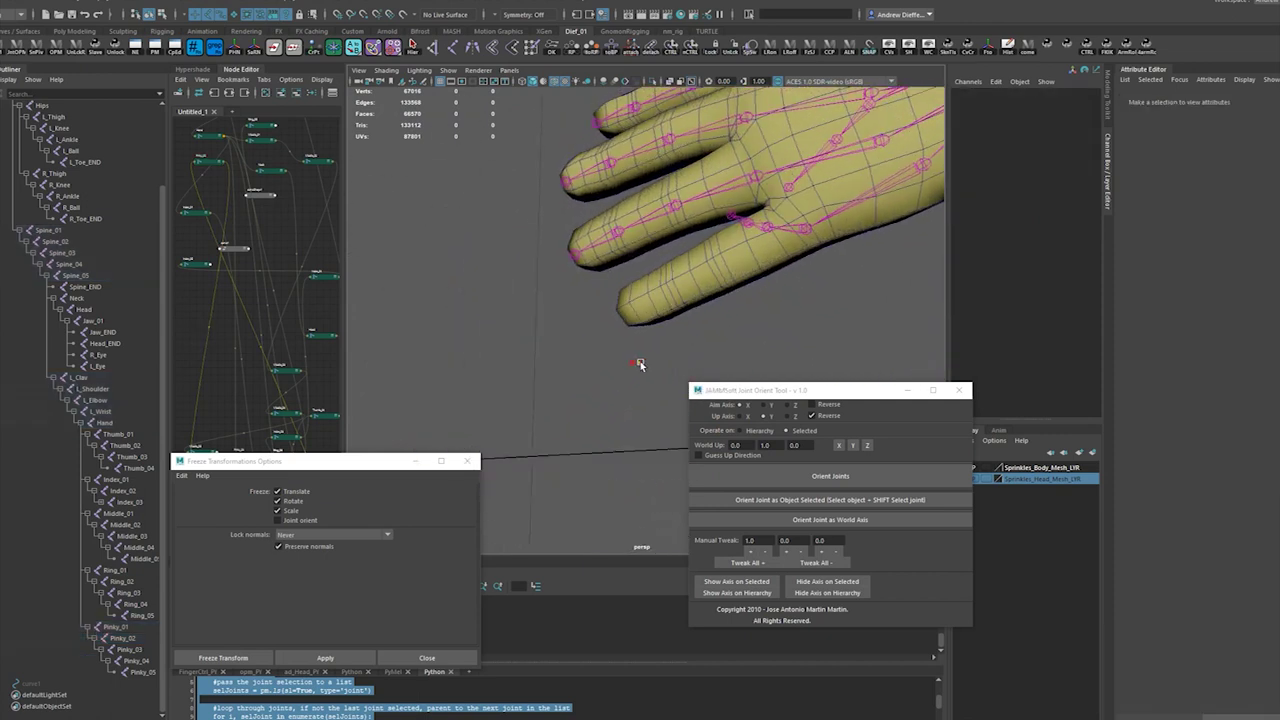
pyautogui.moveTo(112, 627); pyautogui.dragTo(140, 661)
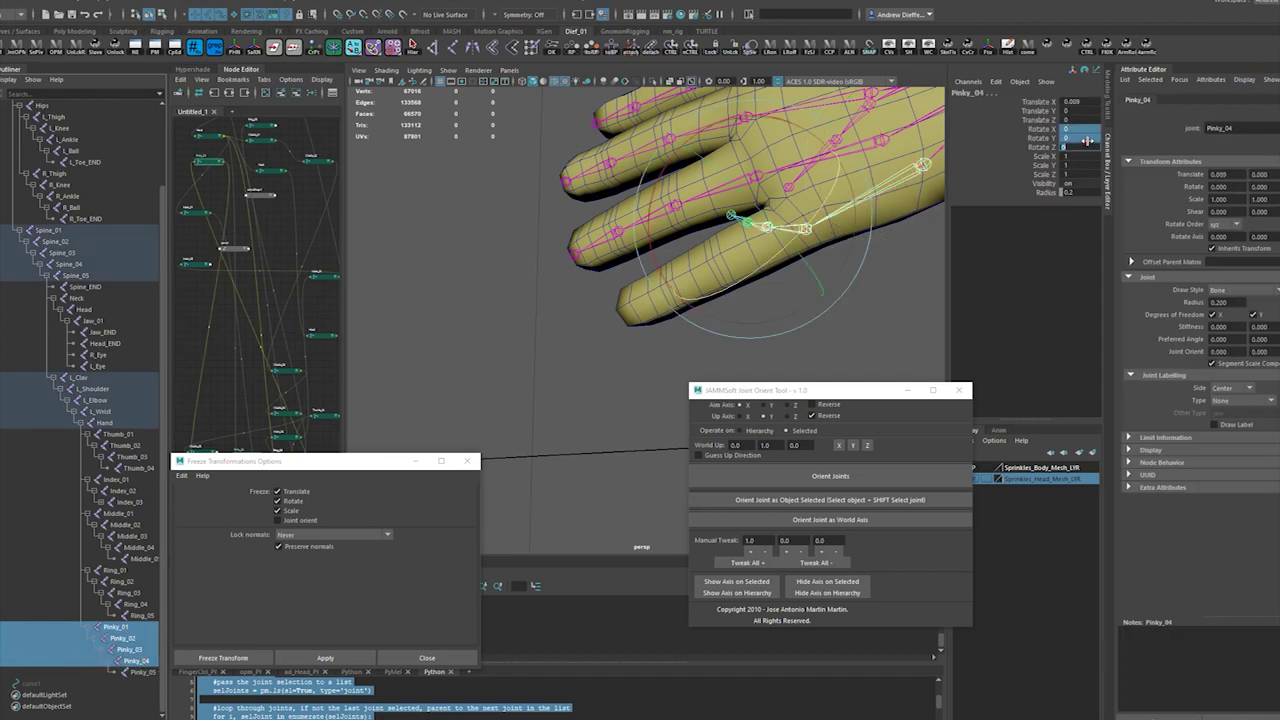
pyautogui.press('Return')
pyautogui.keyDown('alt'); pyautogui.moveTo(922, 168); pyautogui.dragTo(873, 190); pyautogui.keyUp('alt')
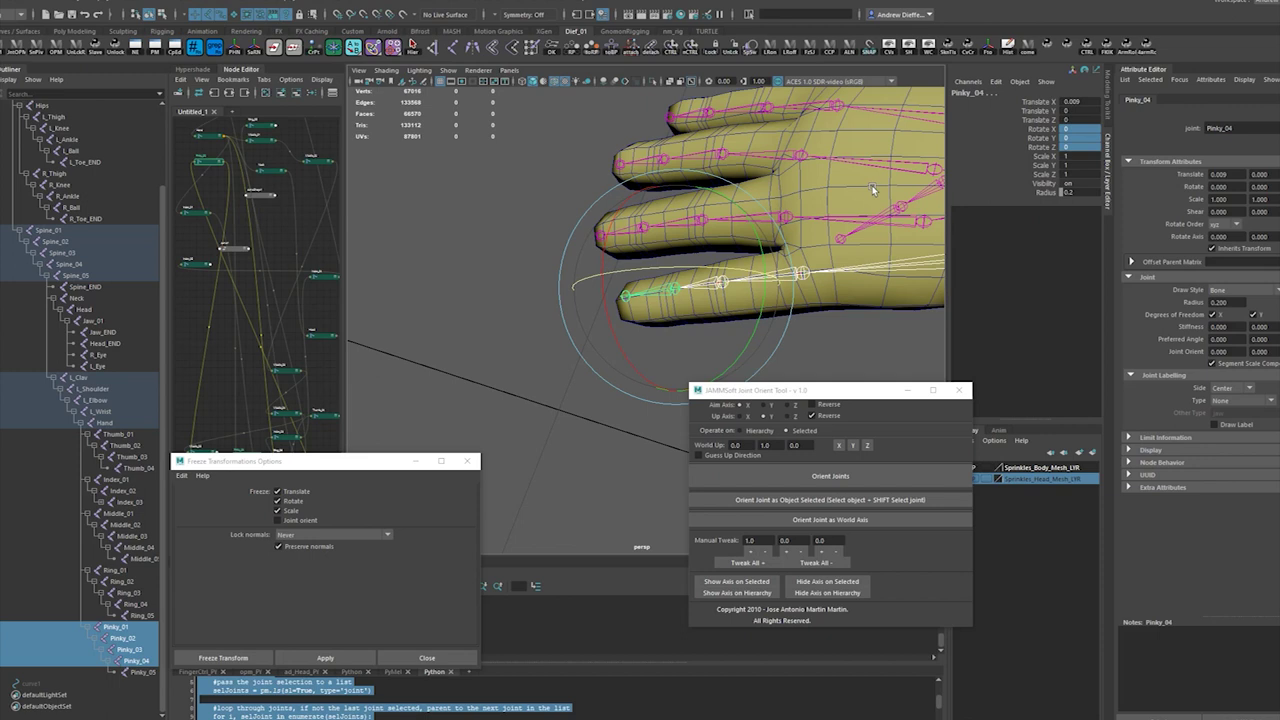
# Step: Select Pinky_01 alone and rotate it around Z to test the bend at the base of the pinky
pyautogui.keyDown('alt'); pyautogui.moveTo(874, 294); pyautogui.dragTo(785, 248); pyautogui.keyUp('alt')
pyautogui.click(857, 295)
pyautogui.press('w')
pyautogui.press('e')
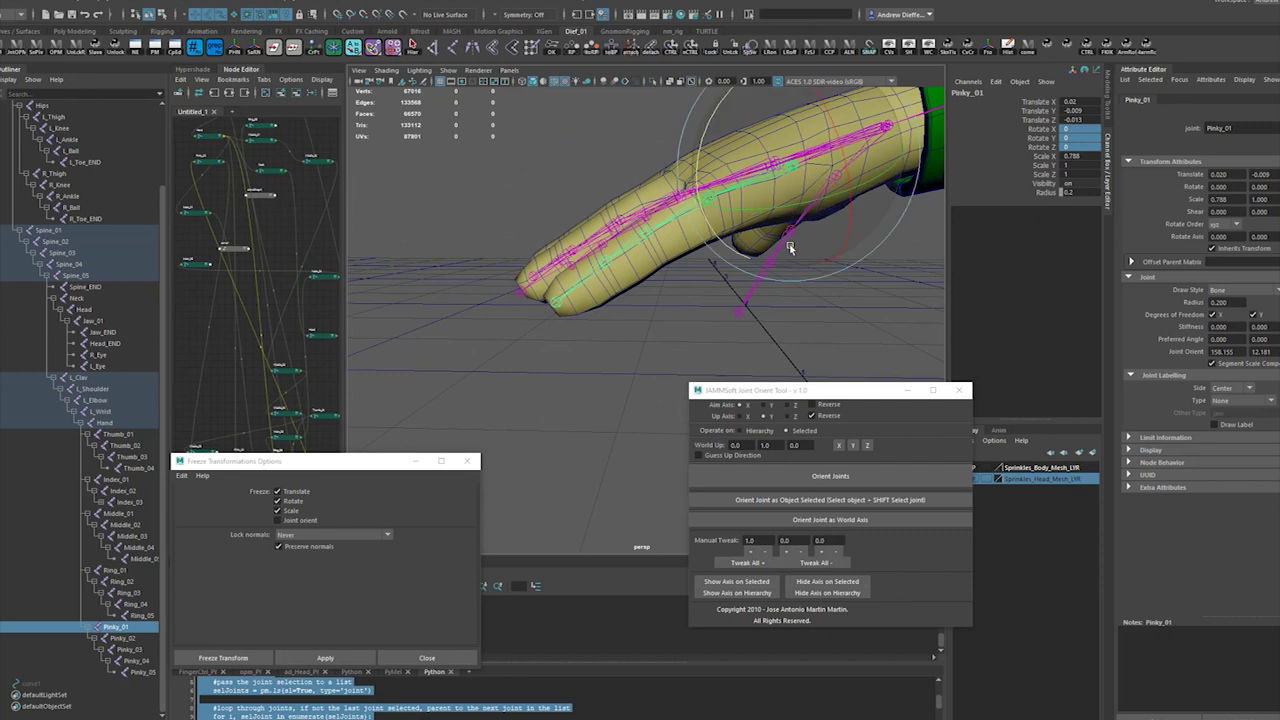
pyautogui.keyDown('alt'); pyautogui.moveTo(778, 185); pyautogui.dragTo(890, 192); pyautogui.keyUp('alt')
pyautogui.moveTo(703, 113); pyautogui.dragTo(707, 251)
pyautogui.moveTo(631, 206); pyautogui.dragTo(714, 244)
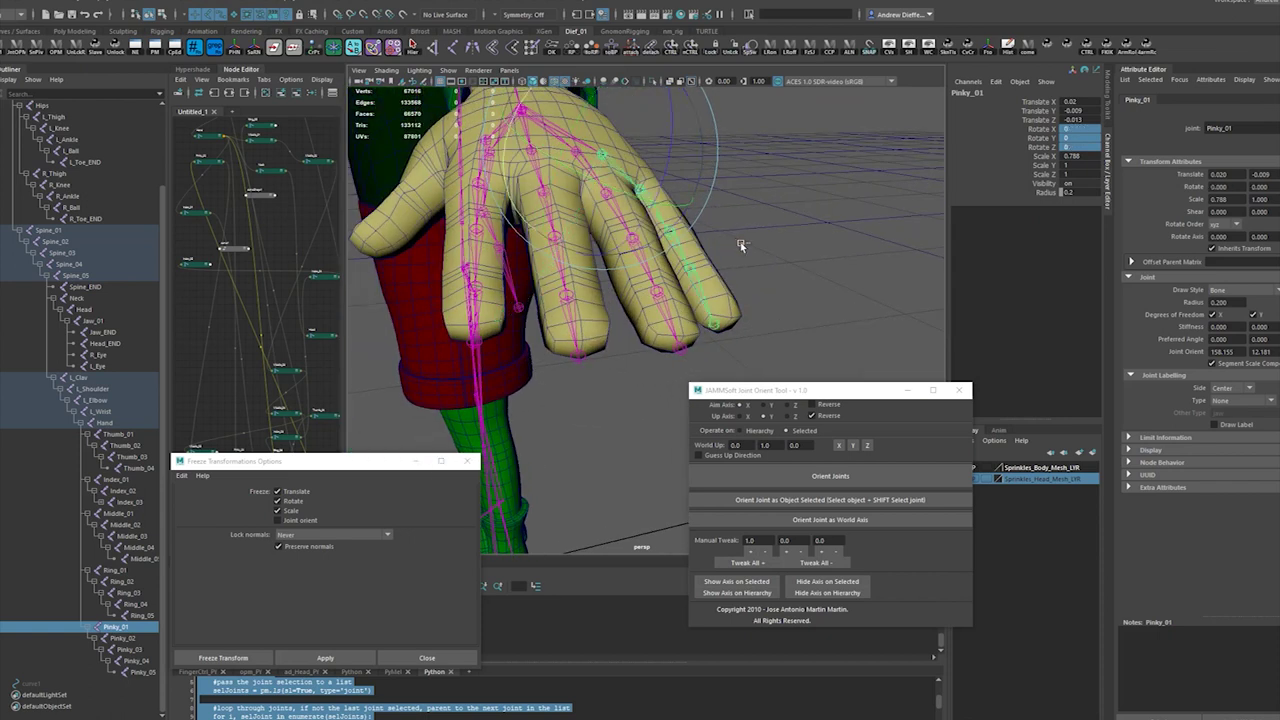
pyautogui.moveTo(687, 157)
pyautogui.keyDown('alt'); pyautogui.mouseDown()
pyautogui.moveTo(623, 177)
pyautogui.moveTo(701, 130)
pyautogui.moveTo(699, 163)
pyautogui.mouseUp(); pyautogui.keyUp('alt')
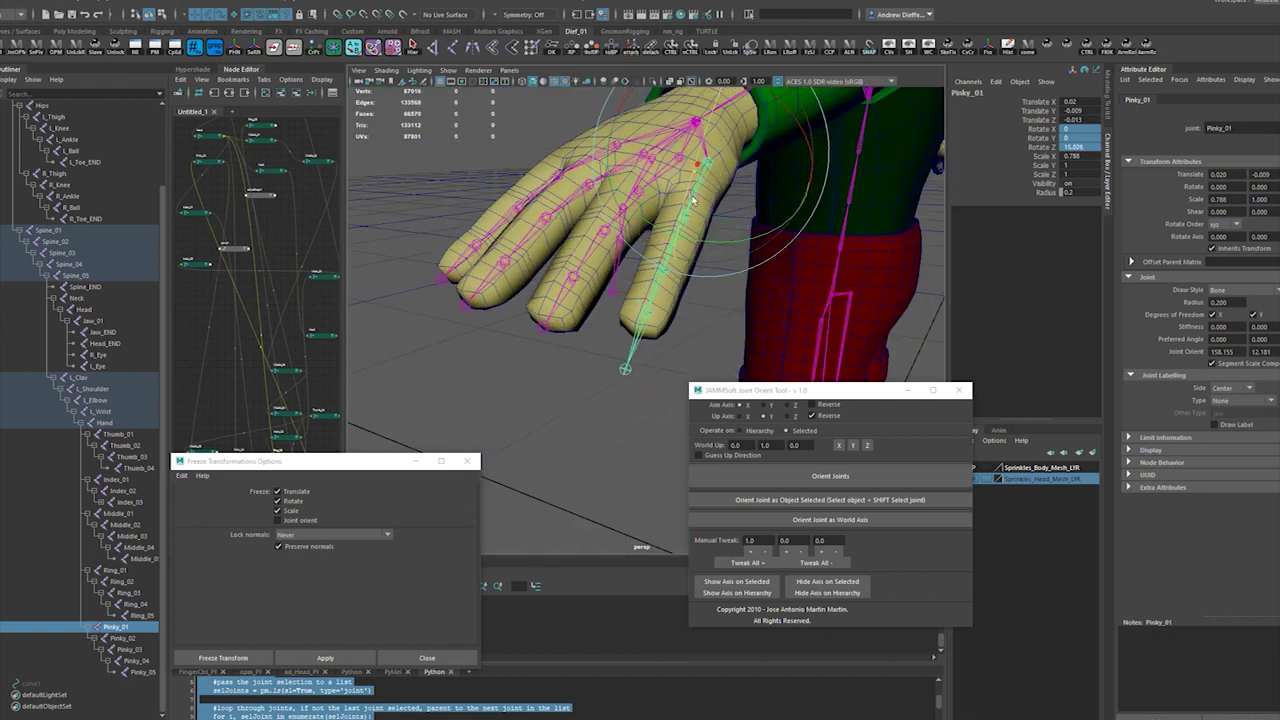
# Step: Select Pinky_02 and rotate it to test how the pinky curls toward the palm, and clear the selection
pyautogui.click(666, 247)
pyautogui.click(675, 245)
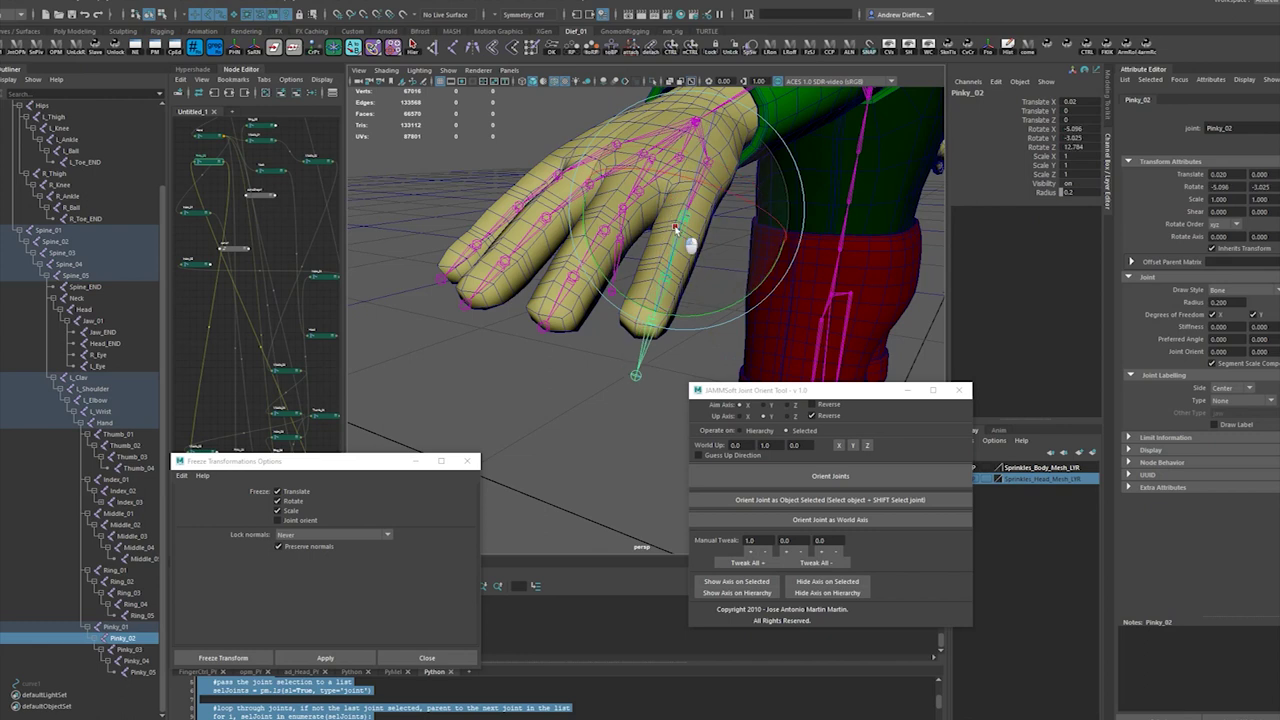
pyautogui.moveTo(672, 211); pyautogui.dragTo(726, 287)
pyautogui.click(691, 212)
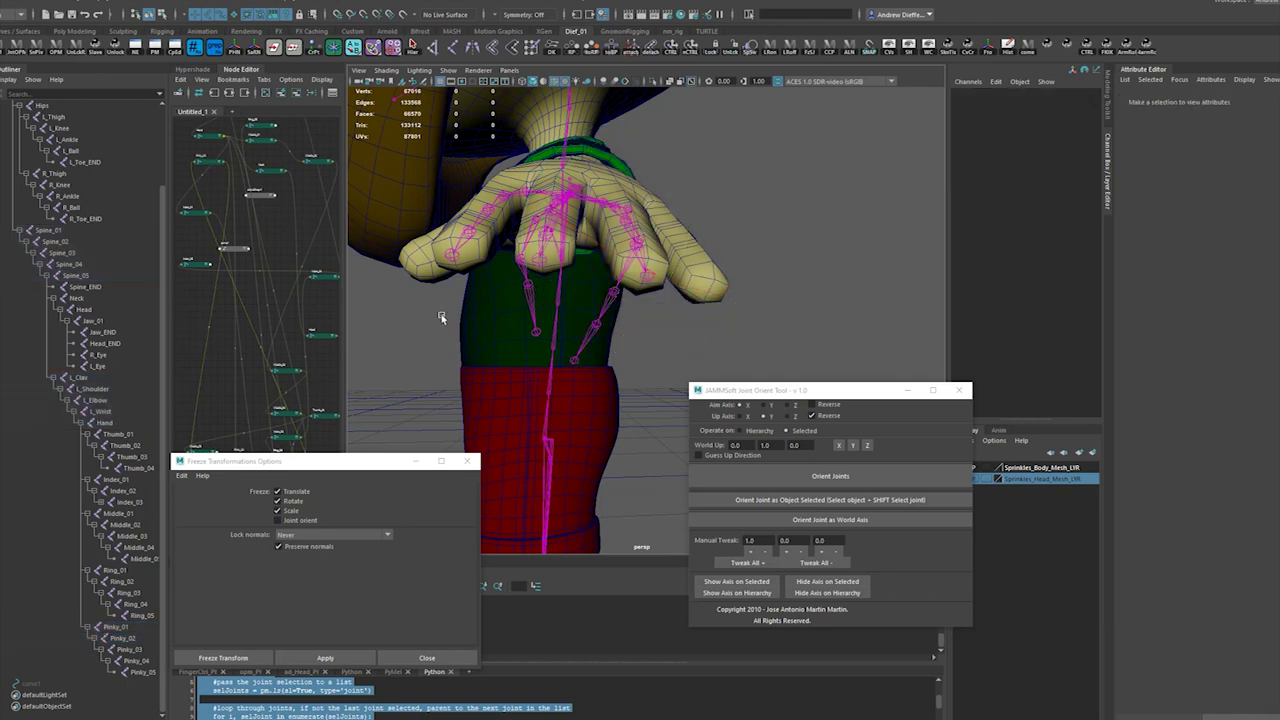
# Step: Rotate Pinky_01 to about -18.6 in X and 13.2 in Y, and set its Rotate Z to 0
pyautogui.keyDown('alt'); pyautogui.moveTo(648, 285); pyautogui.dragTo(655, 128); pyautogui.keyUp('alt')
pyautogui.click(649, 155)
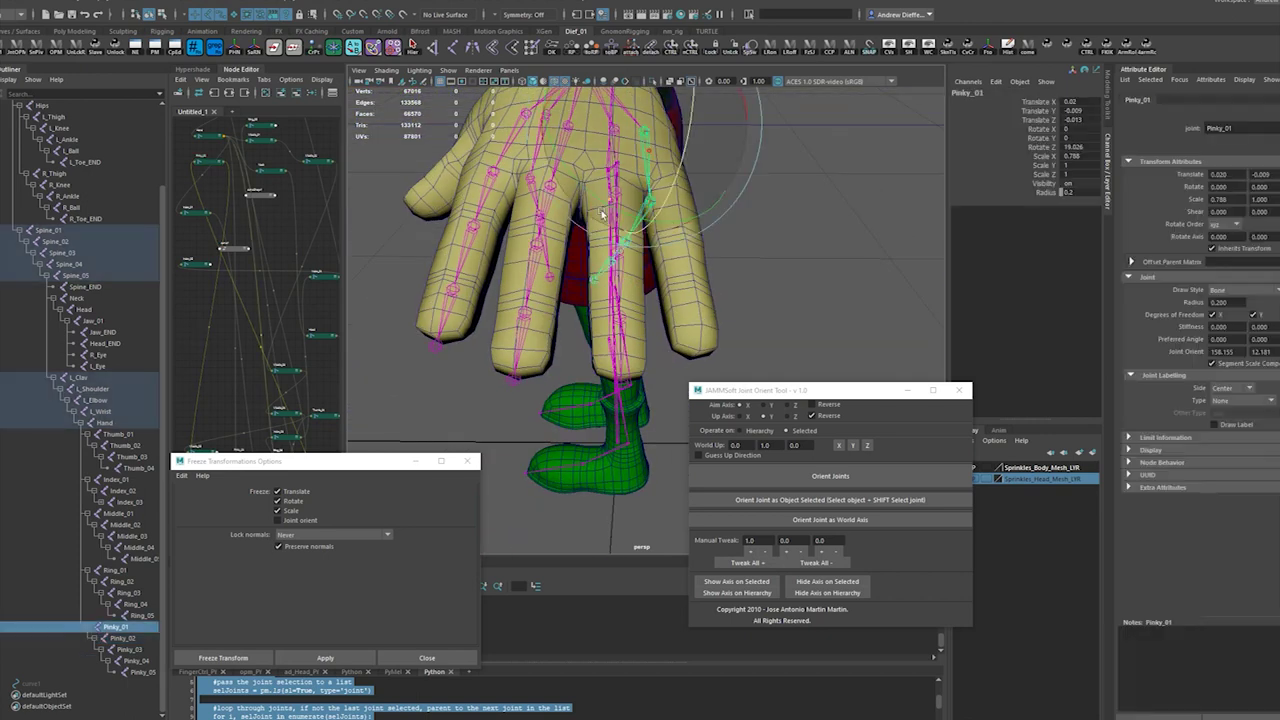
pyautogui.moveTo(570, 196); pyautogui.dragTo(660, 305)
pyautogui.keyDown('alt'); pyautogui.moveTo(660, 305); pyautogui.dragTo(480, 272); pyautogui.keyUp('alt')
pyautogui.moveTo(557, 158); pyautogui.dragTo(771, 257)
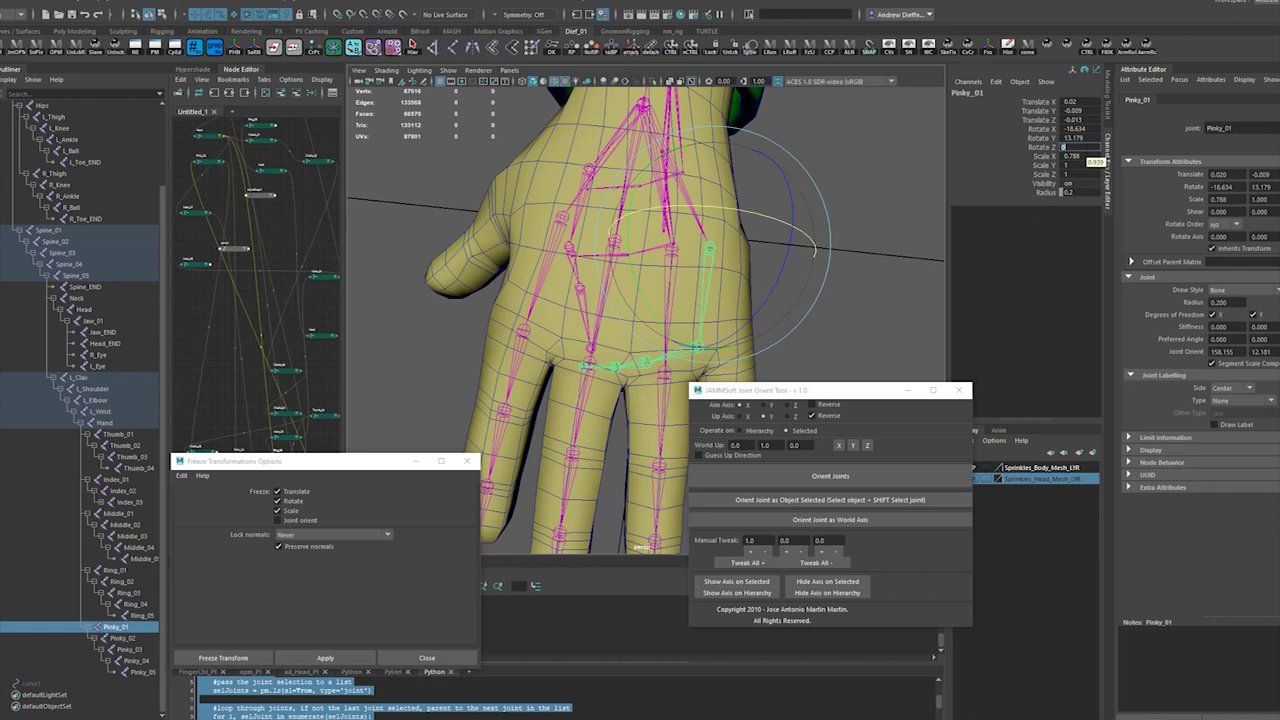
# Step: Set Pinky_02's Rotate Z to 0 and move the Joint Orient Tool window clear of the hand
pyautogui.click(696, 352)
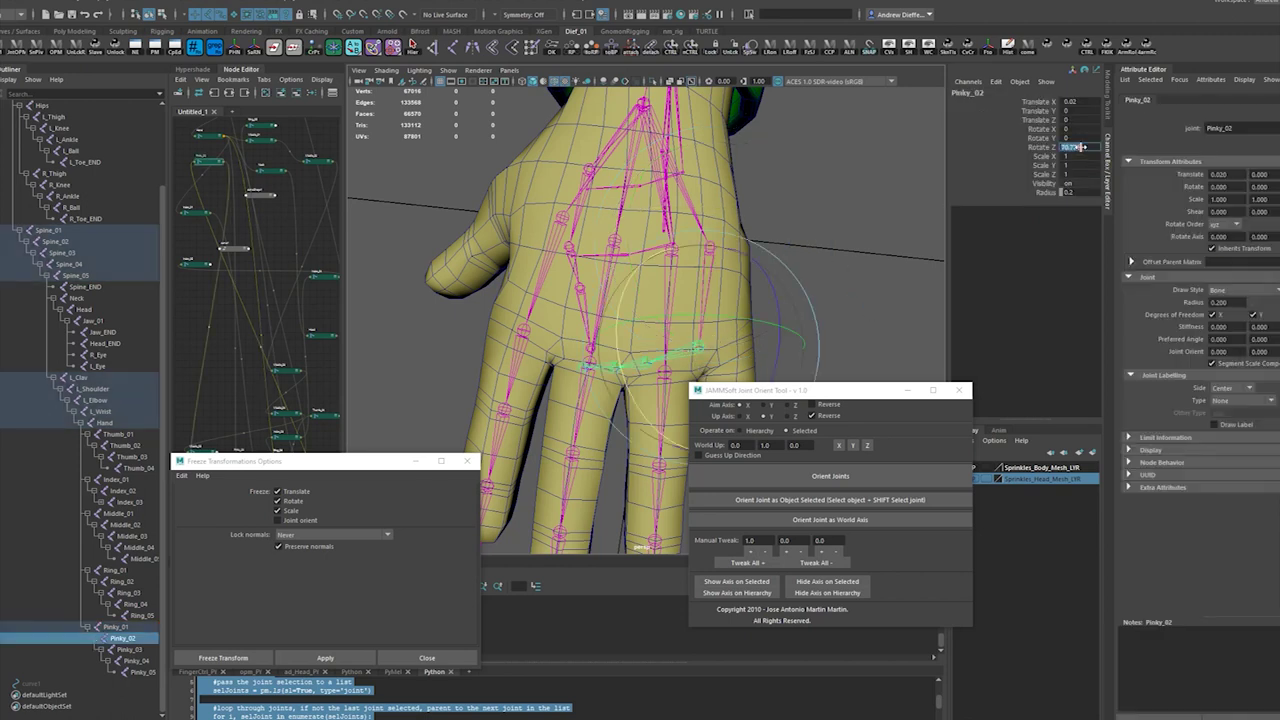
pyautogui.click(836, 240)
pyautogui.keyDown('alt'); pyautogui.moveTo(838, 278); pyautogui.dragTo(803, 274); pyautogui.keyUp('alt')
pyautogui.moveTo(841, 390); pyautogui.dragTo(932, 357)
pyautogui.keyDown('alt'); pyautogui.moveTo(772, 388); pyautogui.dragTo(752, 331, button='middle'); pyautogui.keyUp('alt')
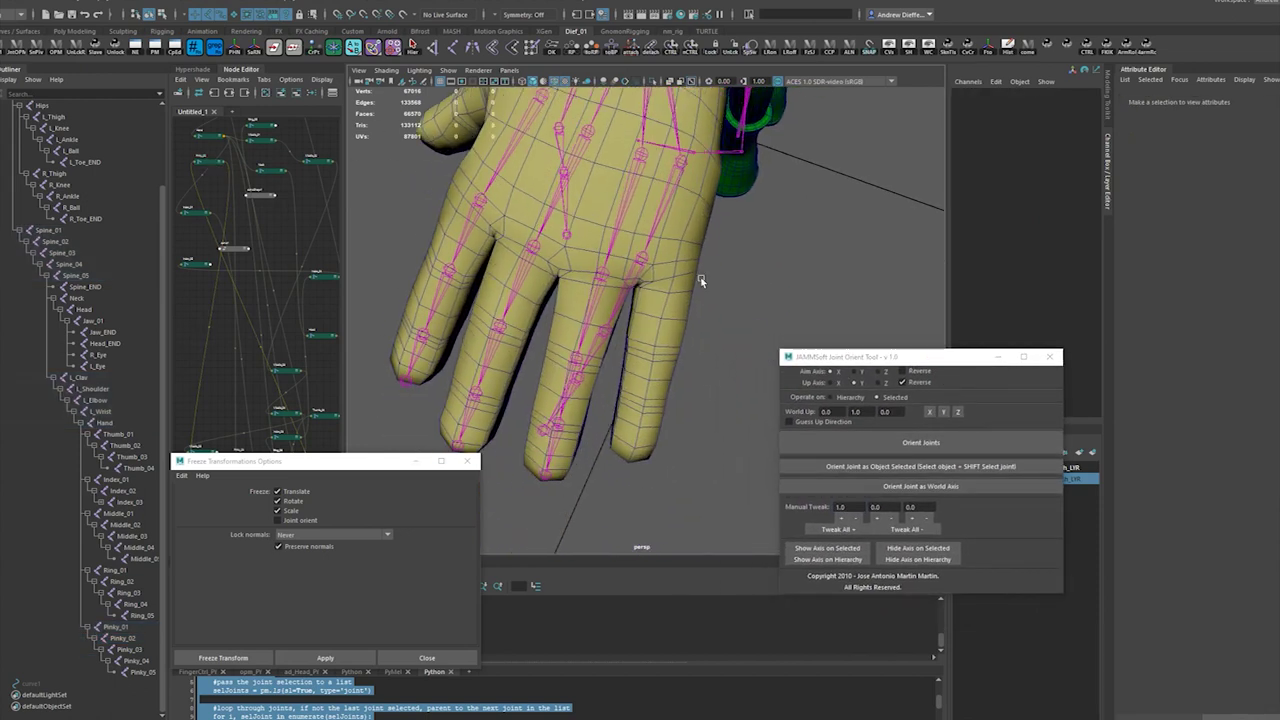
# Step: Rotate Pinky_01 to about -26.8, -4.6, 1.9 so the joint chain lines up inside the pinky mesh
pyautogui.click(663, 203)
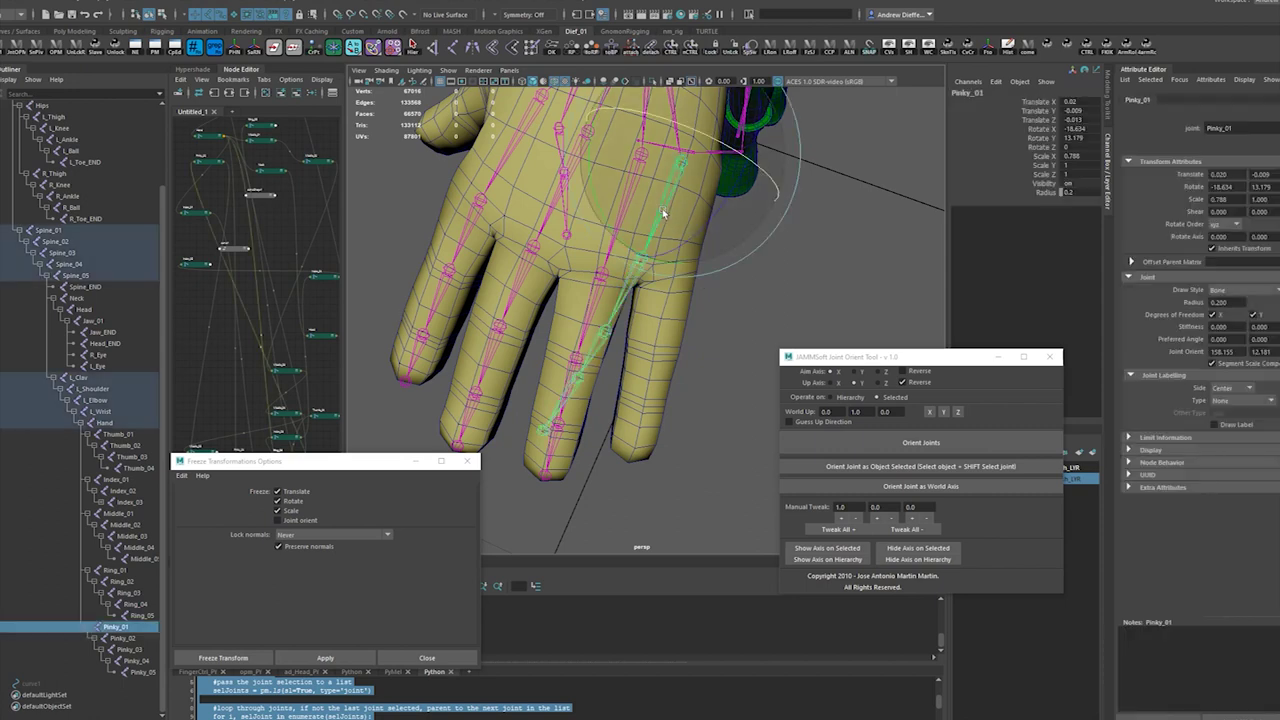
pyautogui.keyDown('alt'); pyautogui.moveTo(662, 208); pyautogui.dragTo(600, 228); pyautogui.keyUp('alt')
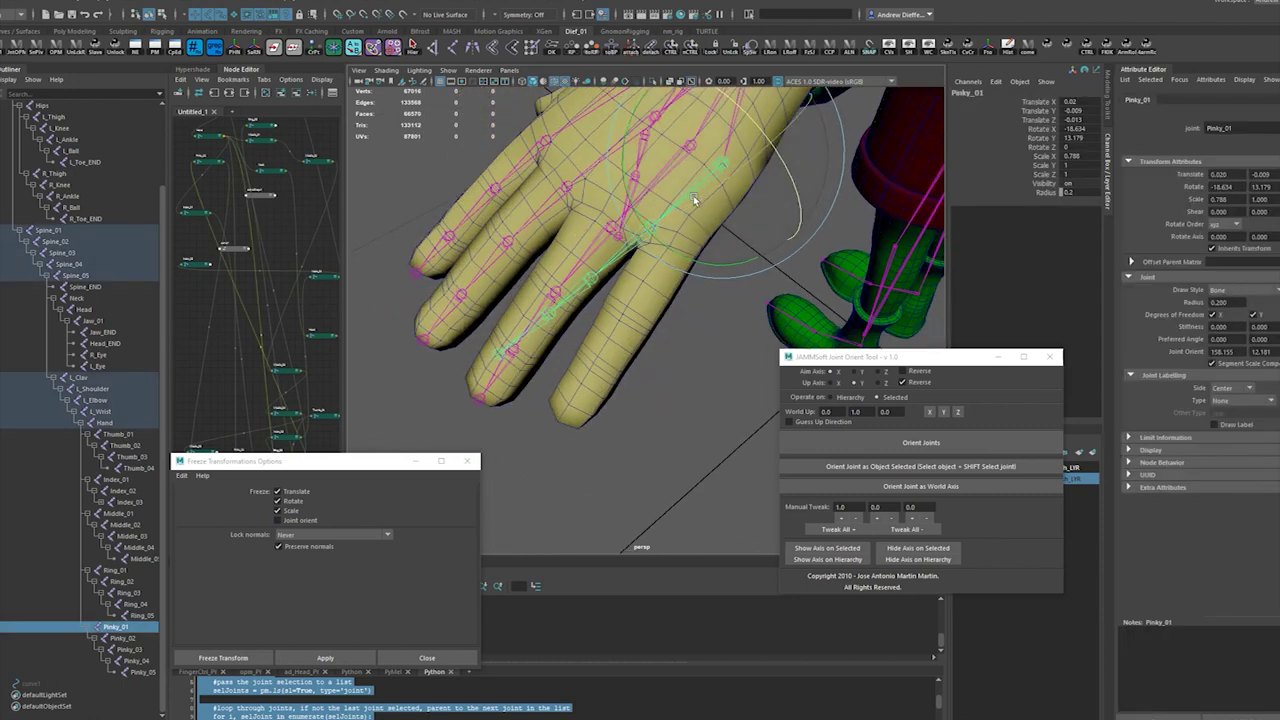
pyautogui.moveTo(694, 199); pyautogui.dragTo(681, 235)
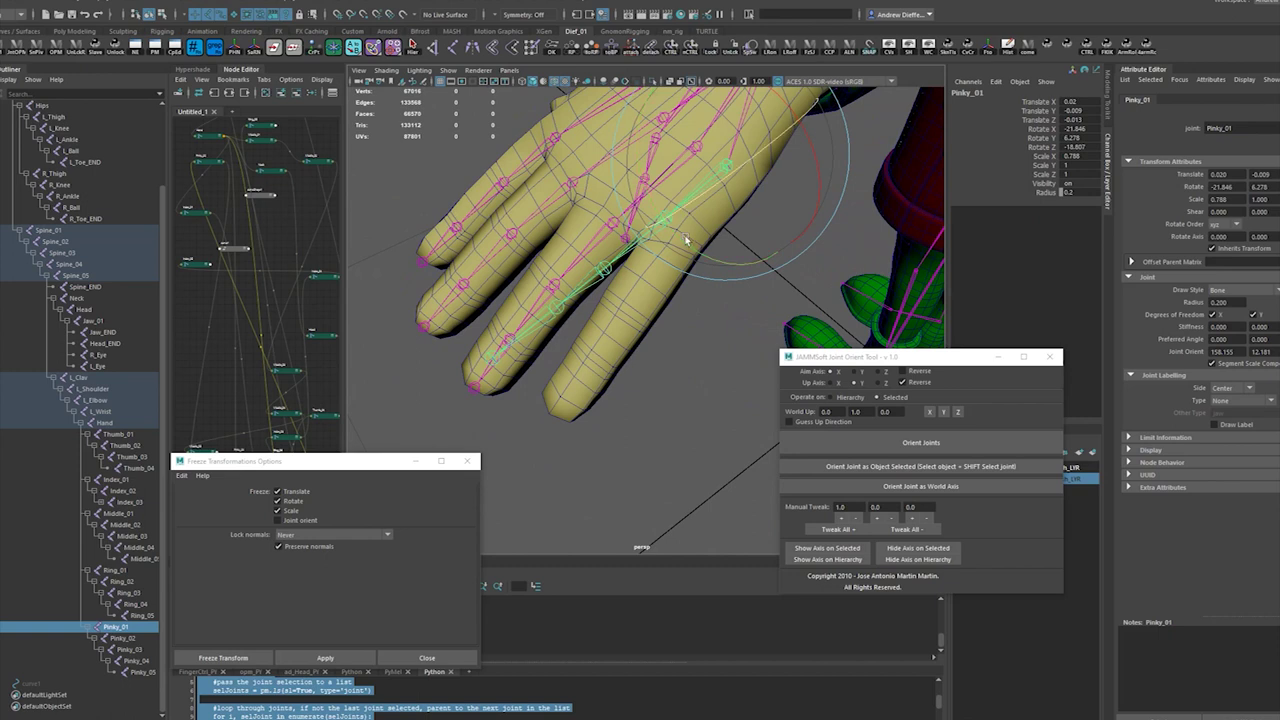
pyautogui.moveTo(694, 197)
pyautogui.mouseDown()
pyautogui.moveTo(686, 249)
pyautogui.moveTo(674, 251)
pyautogui.moveTo(706, 237)
pyautogui.moveTo(670, 237)
pyautogui.moveTo(715, 230)
pyautogui.moveTo(698, 221)
pyautogui.moveTo(714, 206)
pyautogui.moveTo(688, 214)
pyautogui.moveTo(748, 248)
pyautogui.moveTo(764, 275)
pyautogui.moveTo(728, 277)
pyautogui.moveTo(745, 262)
pyautogui.moveTo(677, 223)
pyautogui.moveTo(691, 209)
pyautogui.moveTo(651, 200)
pyautogui.moveTo(660, 130)
pyautogui.moveTo(650, 148)
pyautogui.moveTo(648, 114)
pyautogui.moveTo(632, 162)
pyautogui.moveTo(636, 118)
pyautogui.moveTo(631, 150)
pyautogui.moveTo(734, 200)
pyautogui.moveTo(749, 229)
pyautogui.moveTo(729, 234)
pyautogui.moveTo(699, 223)
pyautogui.moveTo(764, 230)
pyautogui.moveTo(699, 202)
pyautogui.moveTo(690, 120)
pyautogui.moveTo(681, 140)
pyautogui.moveTo(781, 166)
pyautogui.moveTo(771, 189)
pyautogui.moveTo(776, 133)
pyautogui.moveTo(794, 128)
pyautogui.mouseUp()
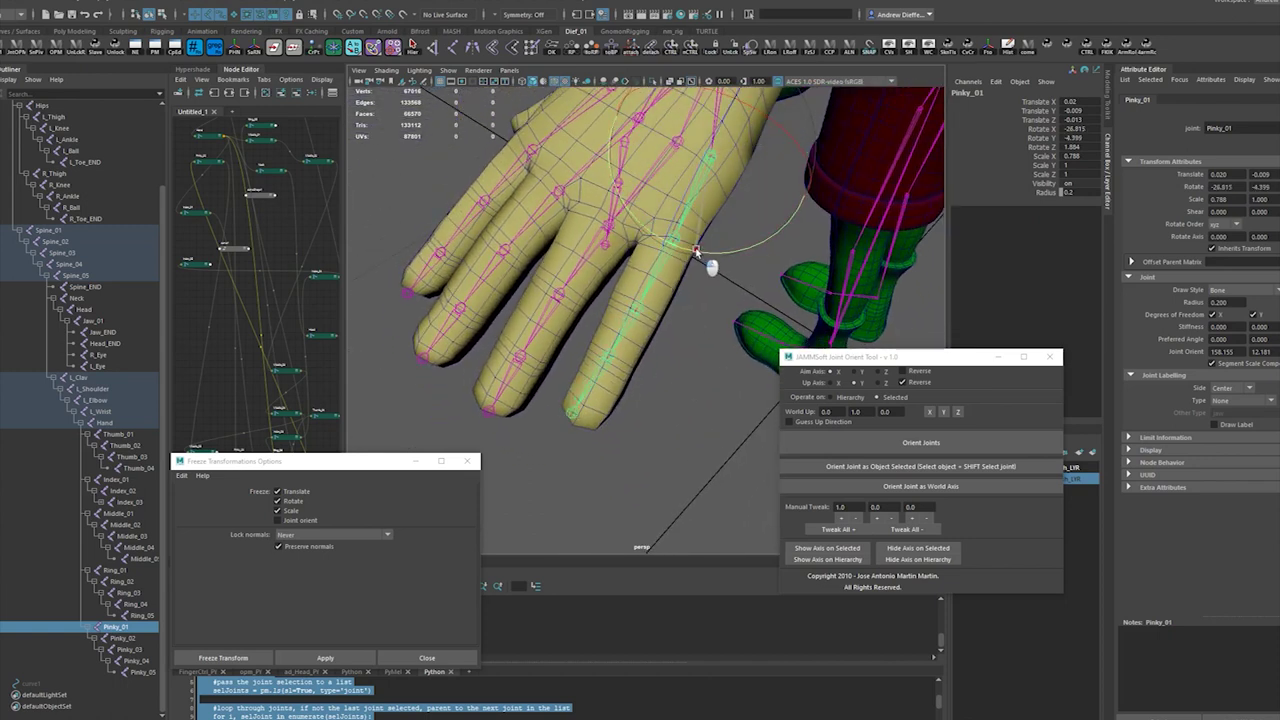
# Step: Check Pinky_02's rotation axes, reselect Pinky_01, and freeze its translate, rotate and scale transformations
pyautogui.click(688, 293)
pyautogui.click(649, 283)
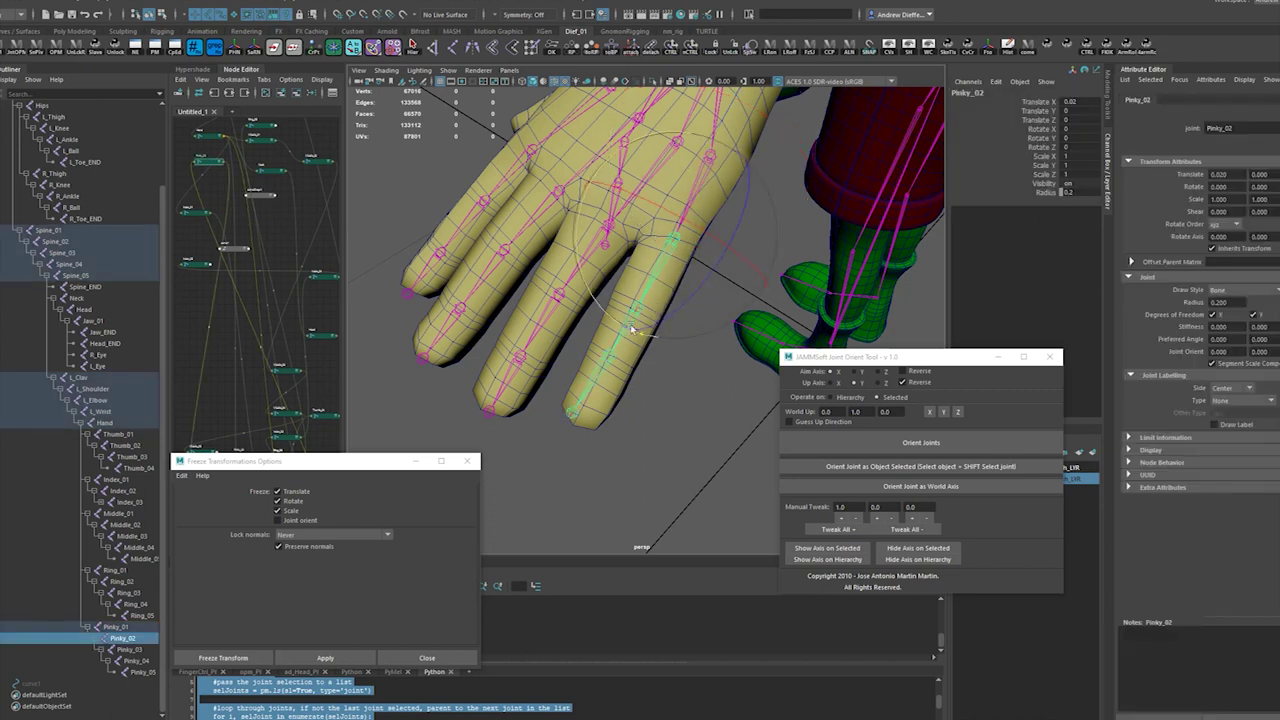
pyautogui.click(695, 192)
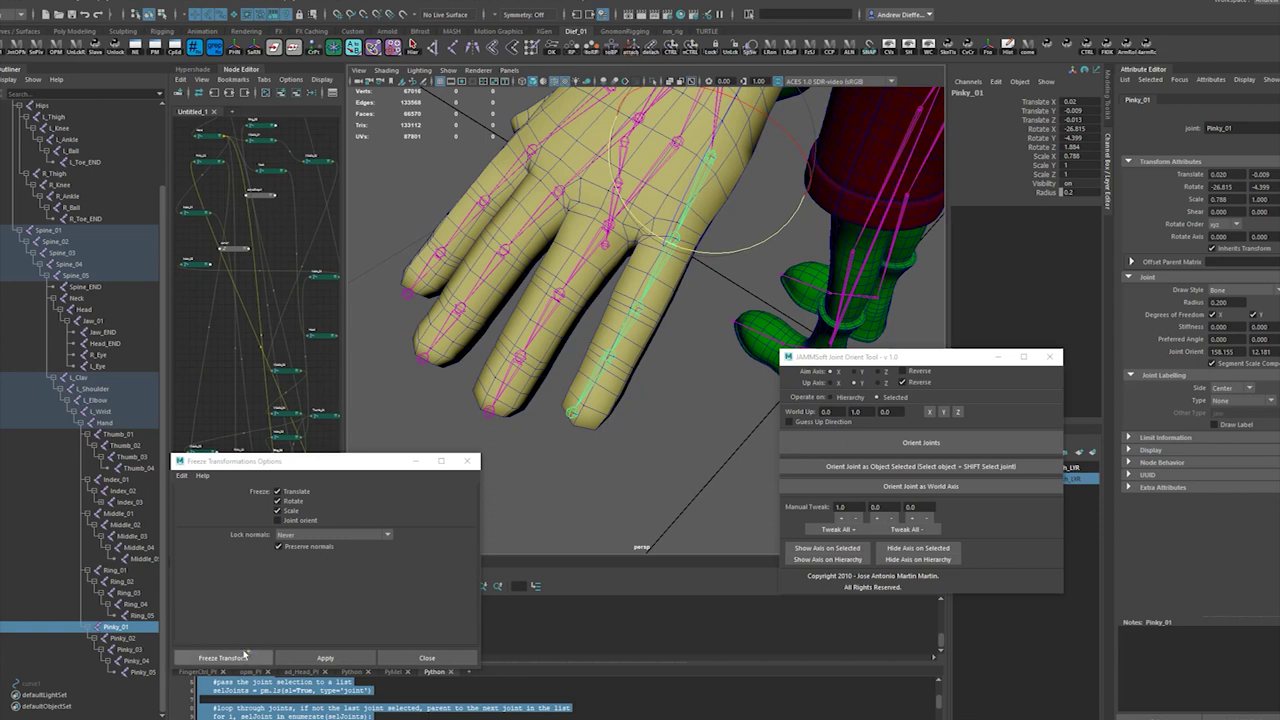
pyautogui.click(321, 659)
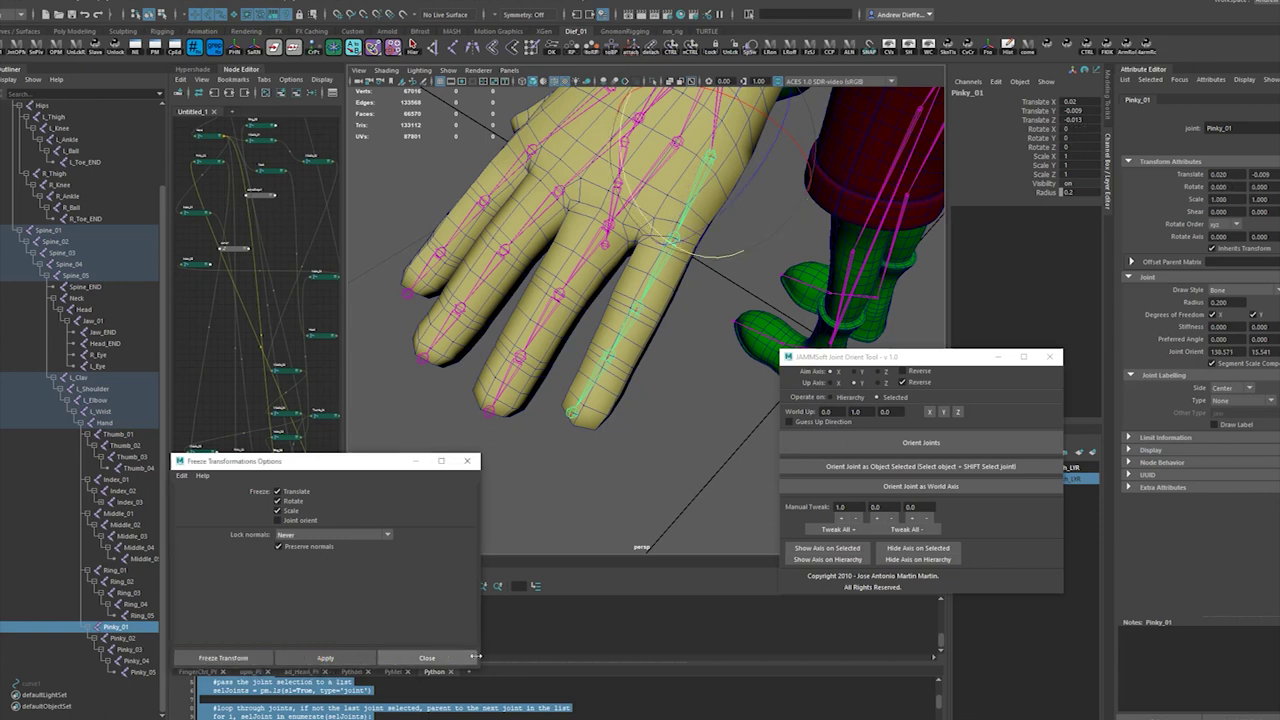
# Step: Try to reorient only Pinky_01 with an X aim axis and a reversed Y up axis, and undo the joint orientation
pyautogui.click(798, 551)
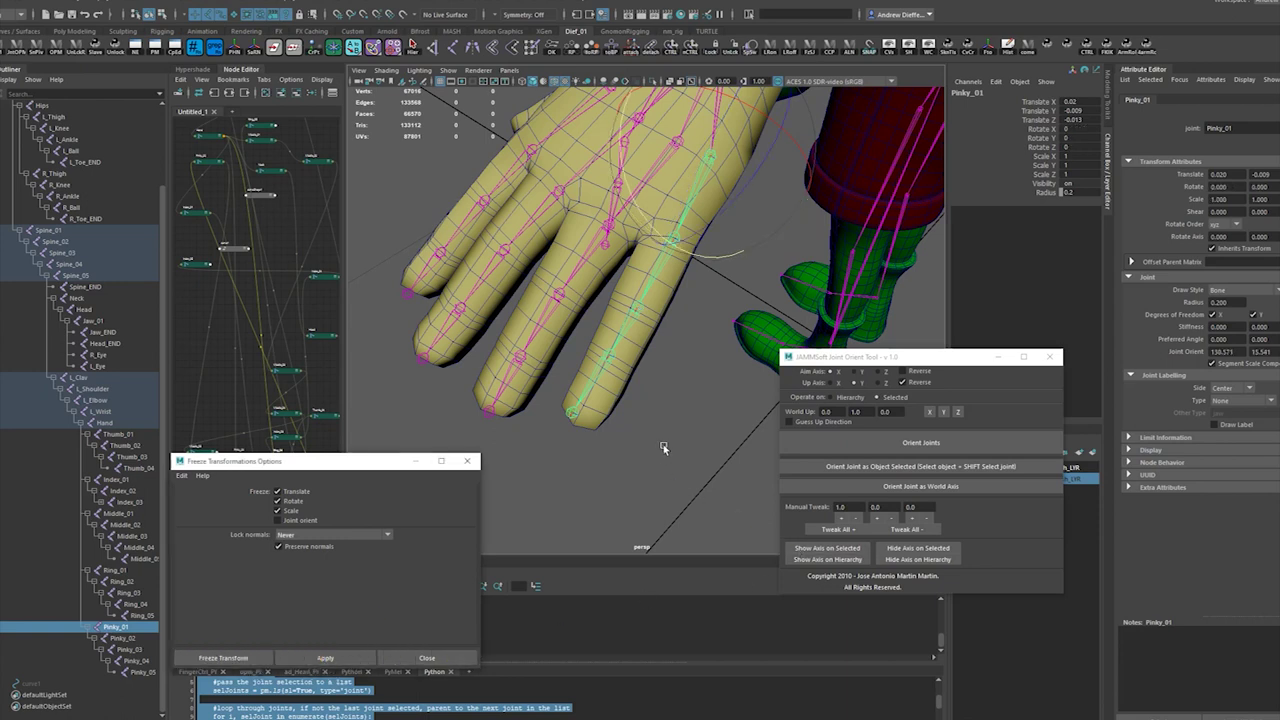
pyautogui.keyDown('alt'); pyautogui.moveTo(686, 394); pyautogui.dragTo(680, 420); pyautogui.keyUp('alt')
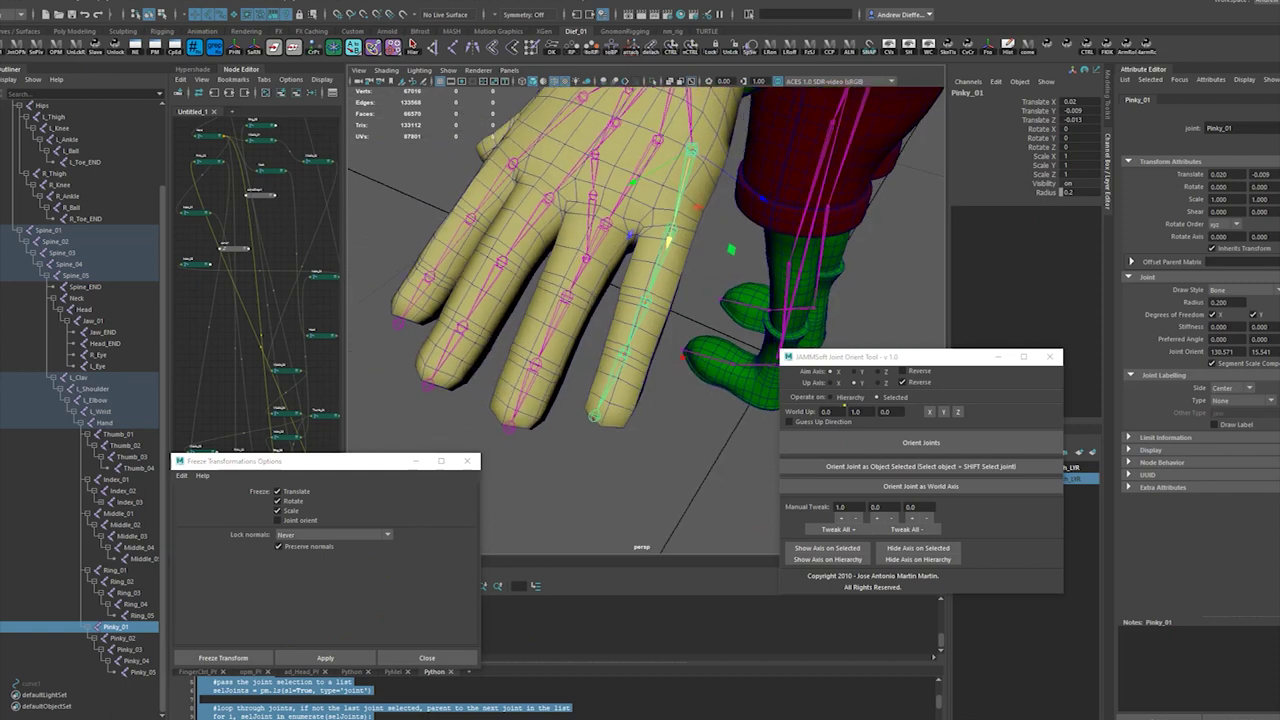
pyautogui.click(912, 443)
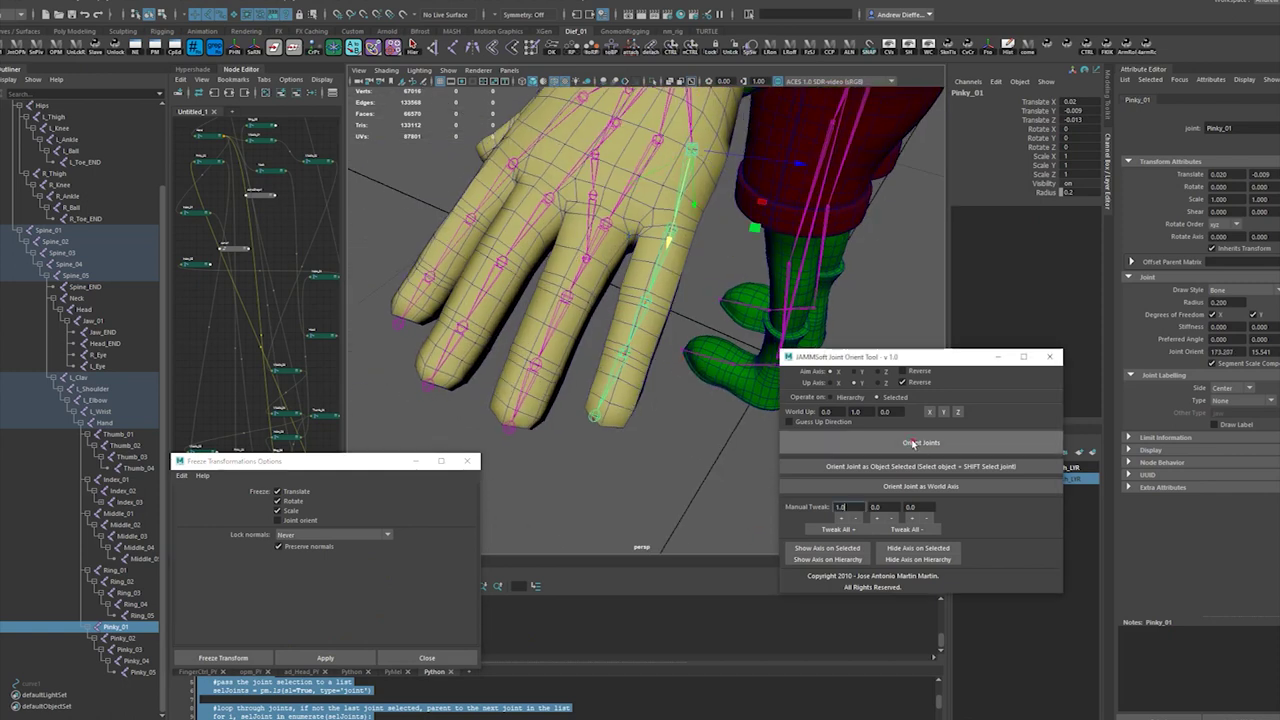
pyautogui.hotkey('ctrl', 'z')
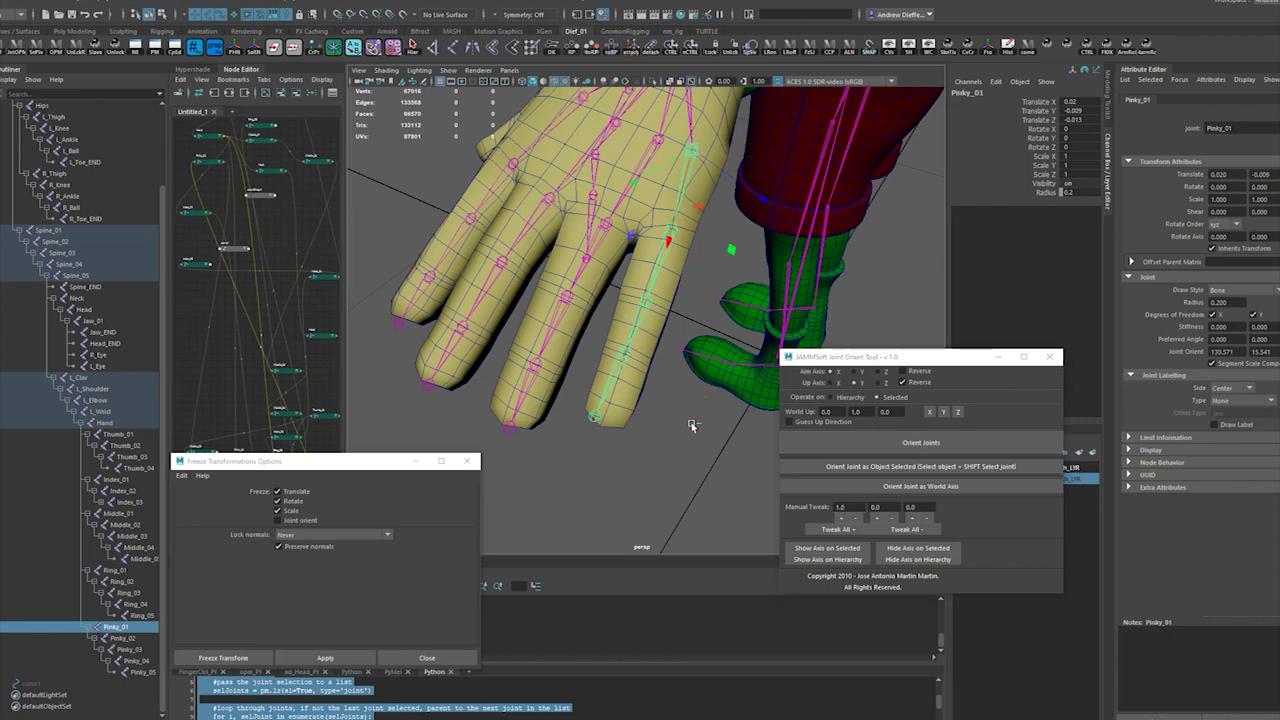